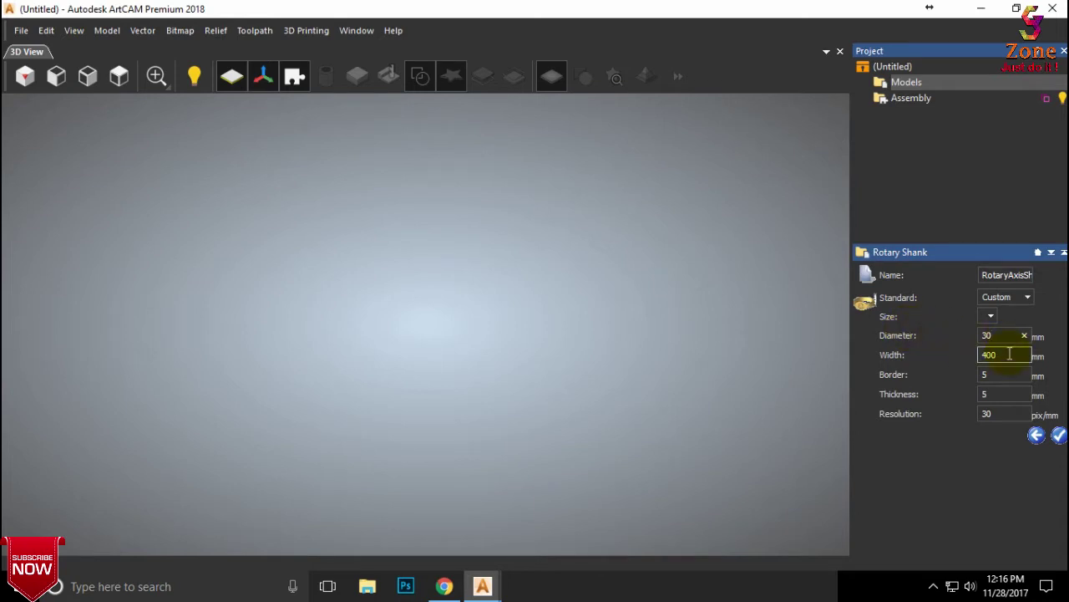
- Create the custom rotary shank model with a diameter of 60 mm and a width of 200 mm
double_click(988, 335)
type("40")
double_click(1003, 335)
type("60")
double_click(1003, 355)
type("200")
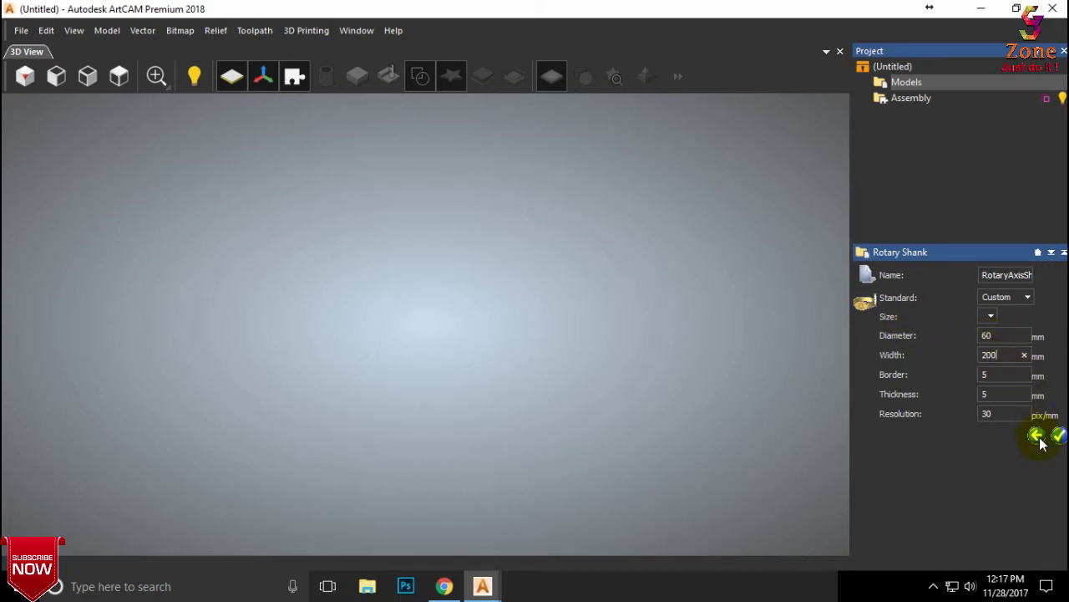
left_click(1058, 436)
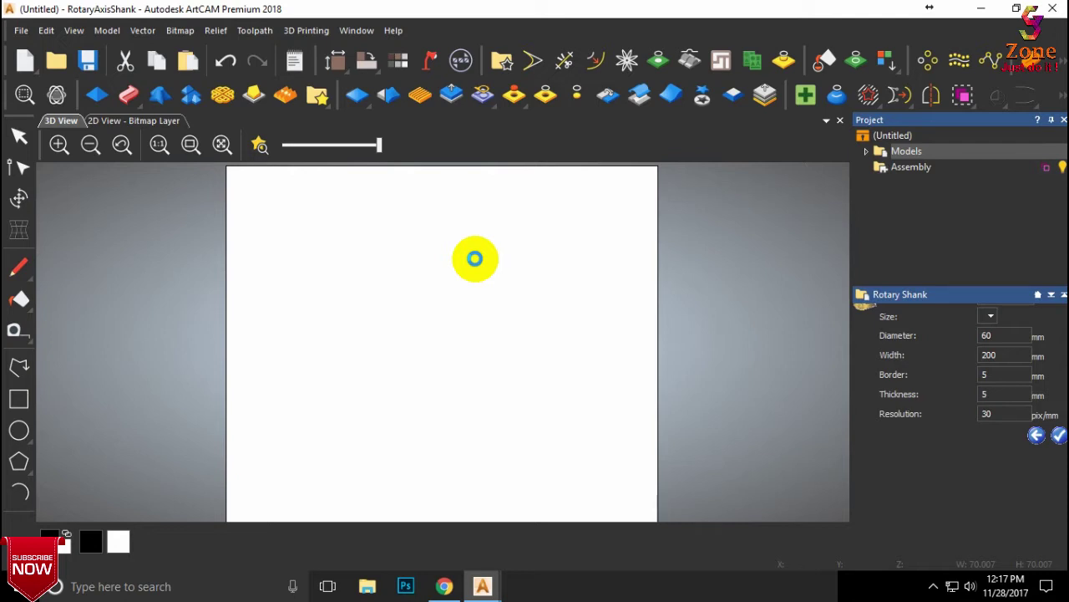
left_click(474, 259)
left_click(473, 257)
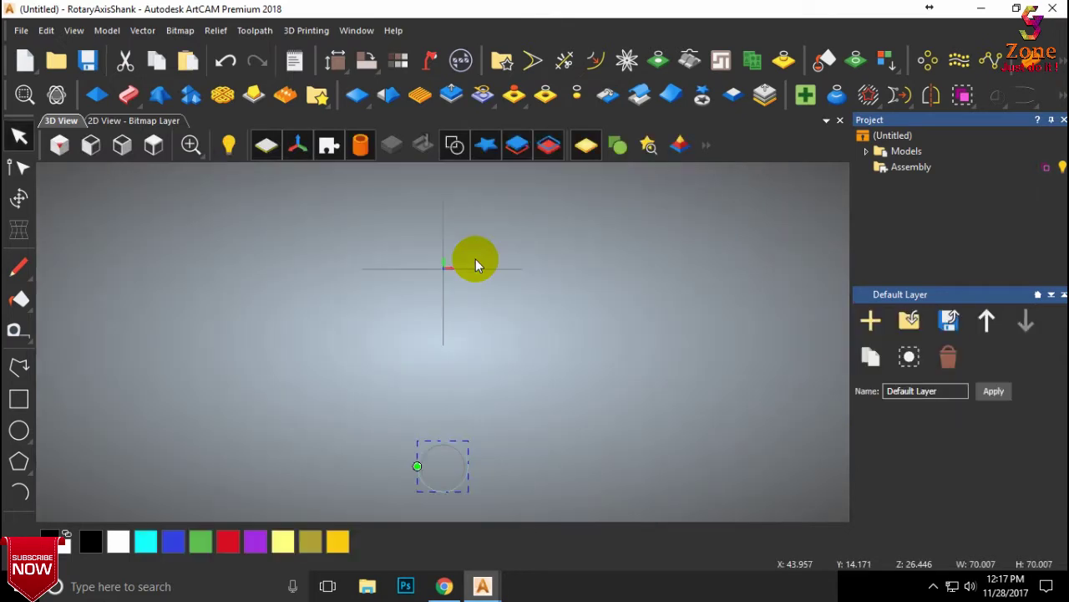
- Switch from the 3D view to the 2D view of the shank and frame its blank area
left_click_drag(475, 265, 438, 268)
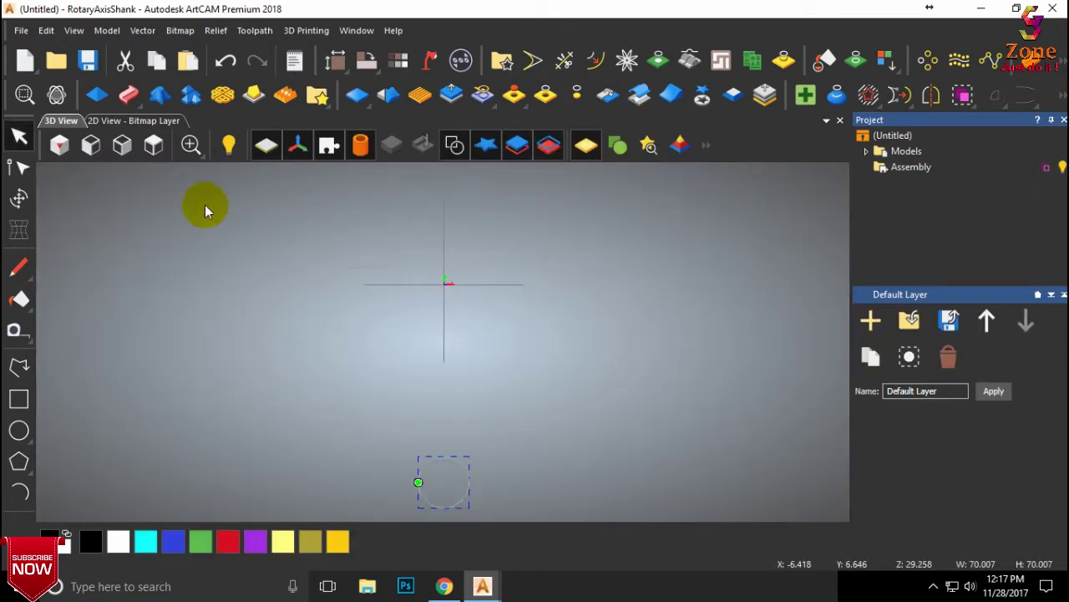
left_click(99, 120)
left_click(159, 145)
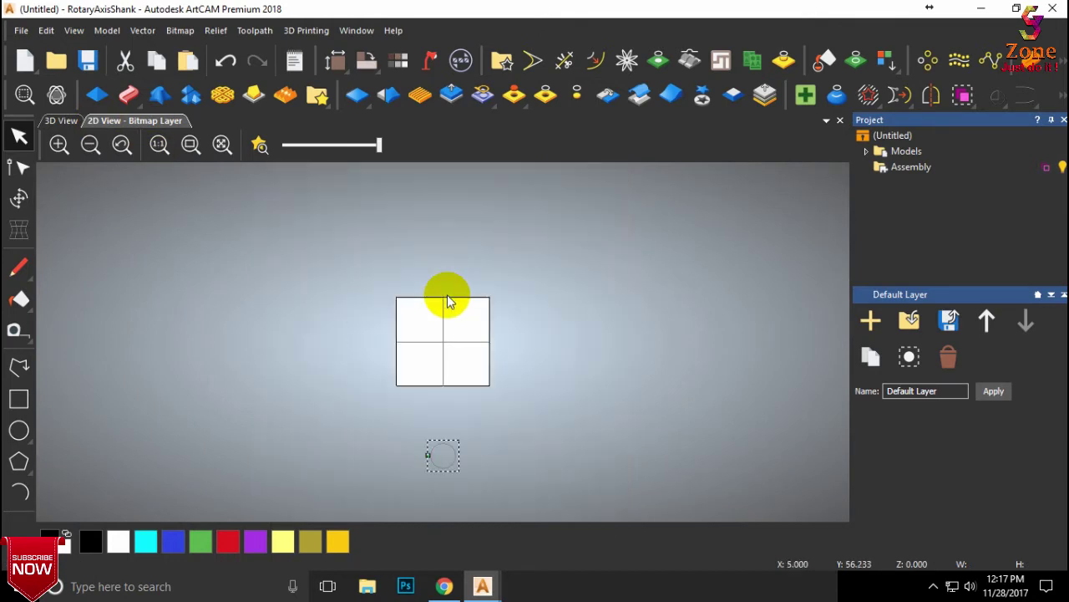
scroll(446, 326, "up", 2)
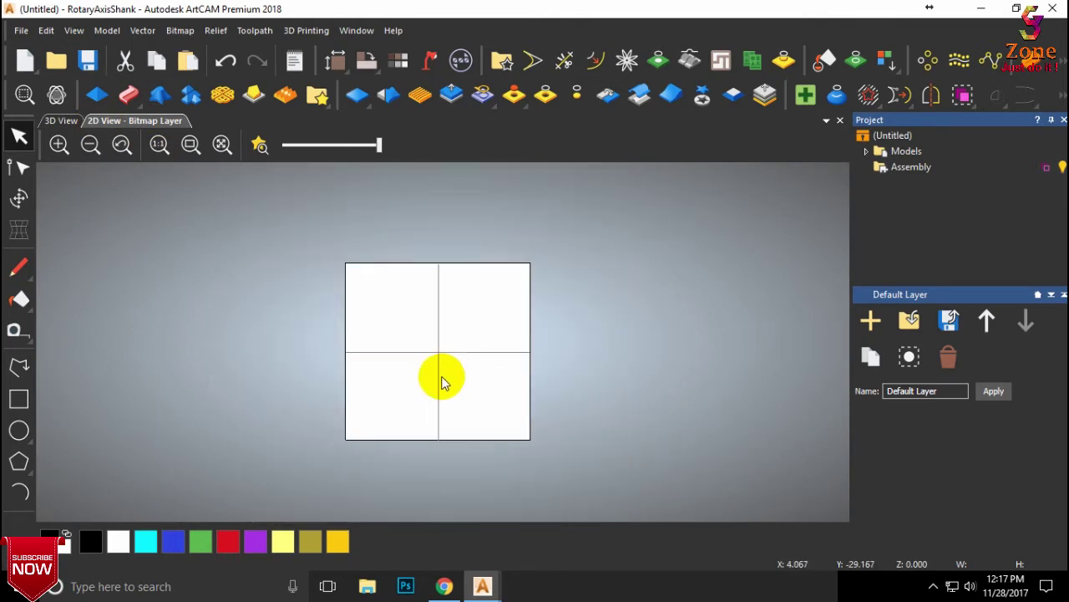
scroll(443, 381, "up", 2)
scroll(468, 365, "down", 2)
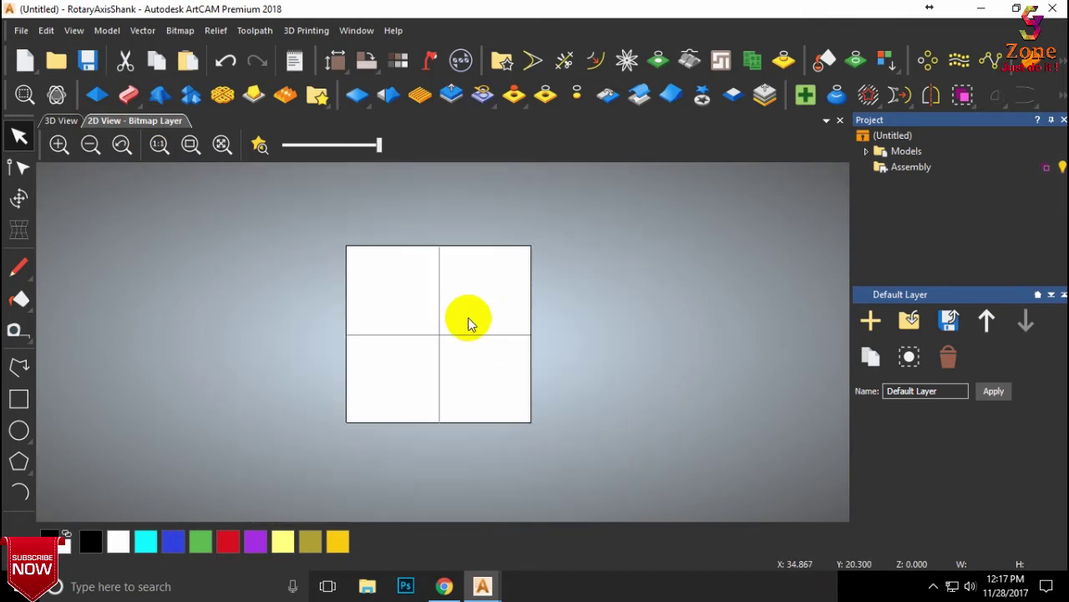
- Insert the vel 3 relief clipart from the 3DModelClub library, accepting its licence agreement
left_click(318, 95)
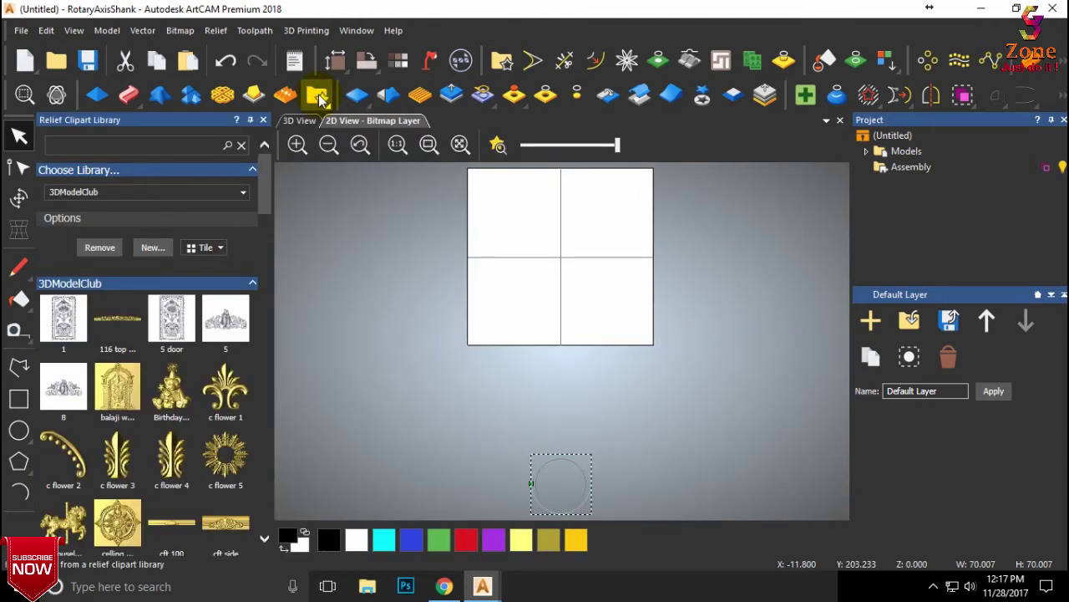
scroll(204, 423, "down", 3)
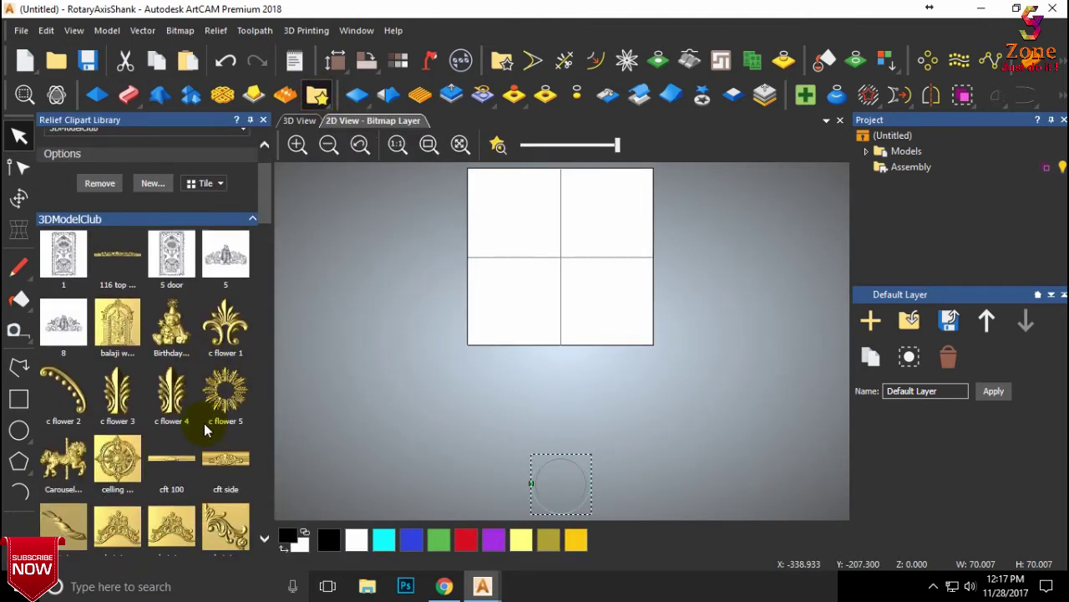
scroll(185, 404, "down", 8)
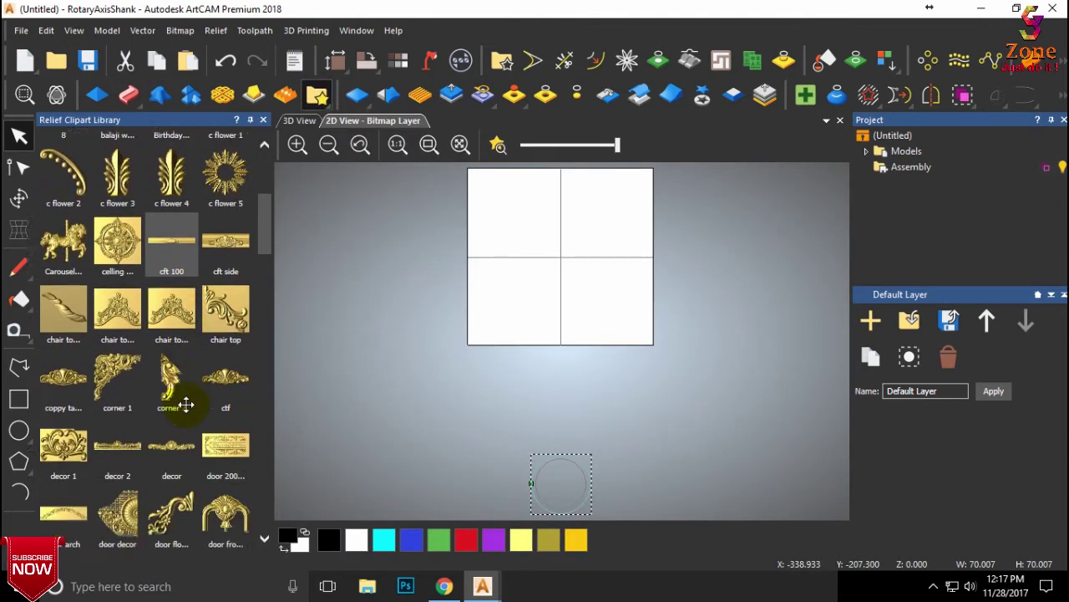
scroll(185, 405, "down", 5)
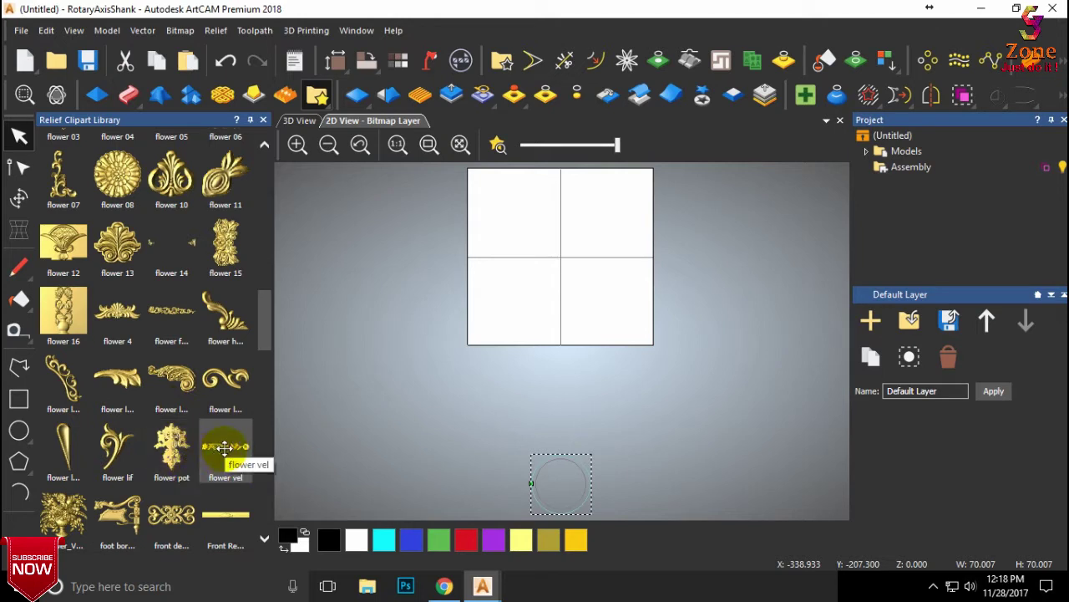
scroll(224, 448, "down", 2)
scroll(223, 449, "down", 5)
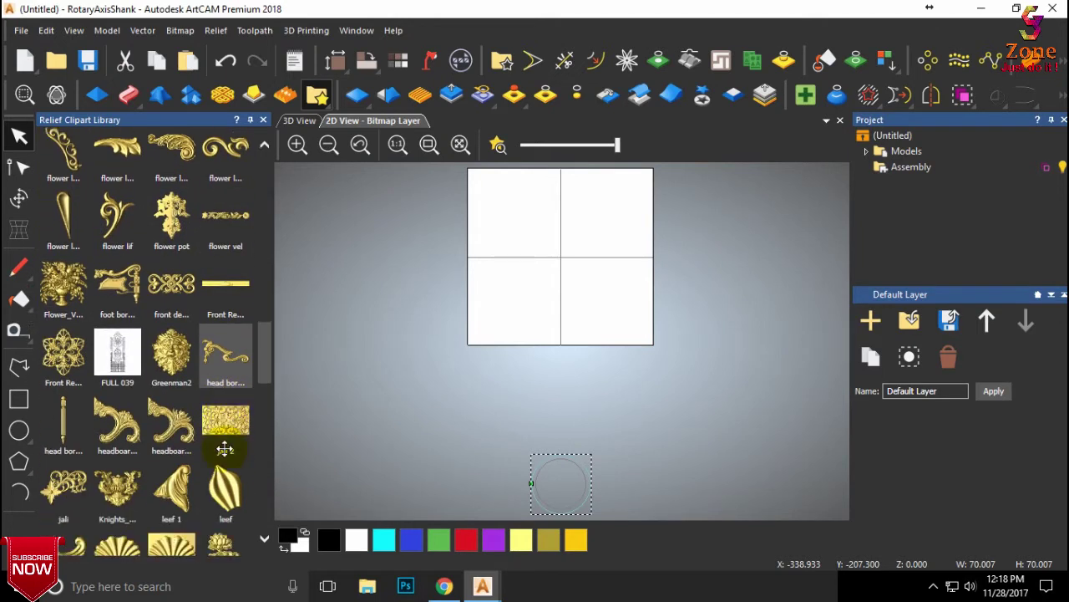
scroll(224, 448, "down", 10)
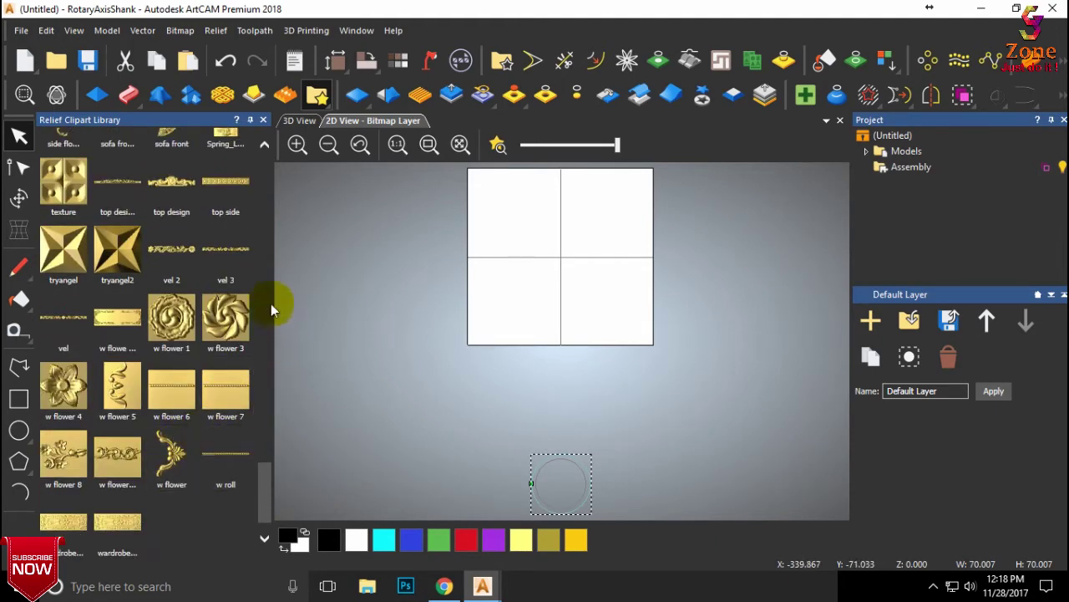
left_click(239, 257)
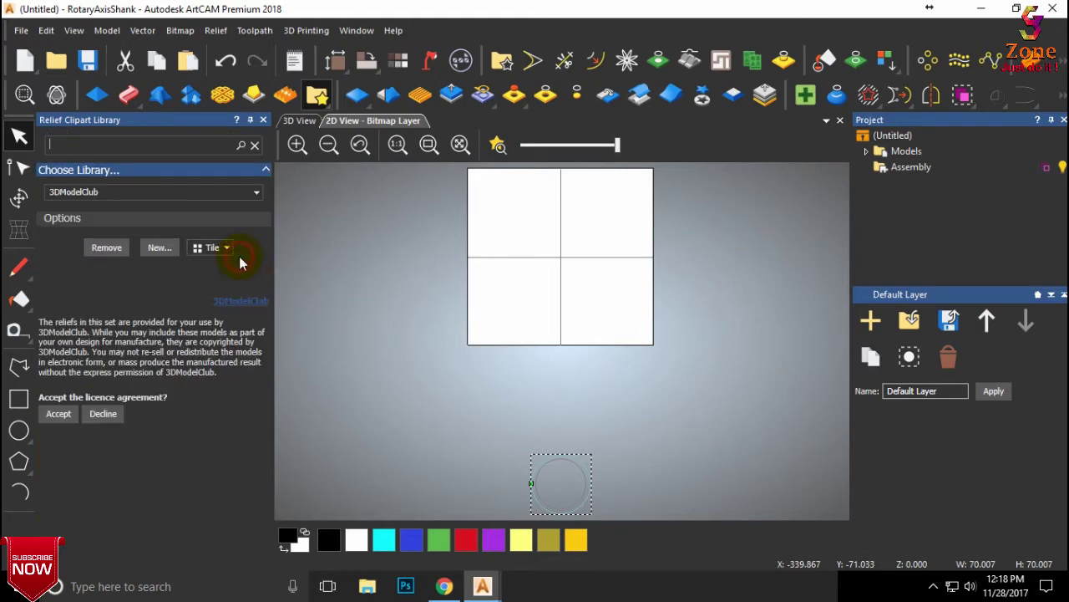
left_click(58, 414)
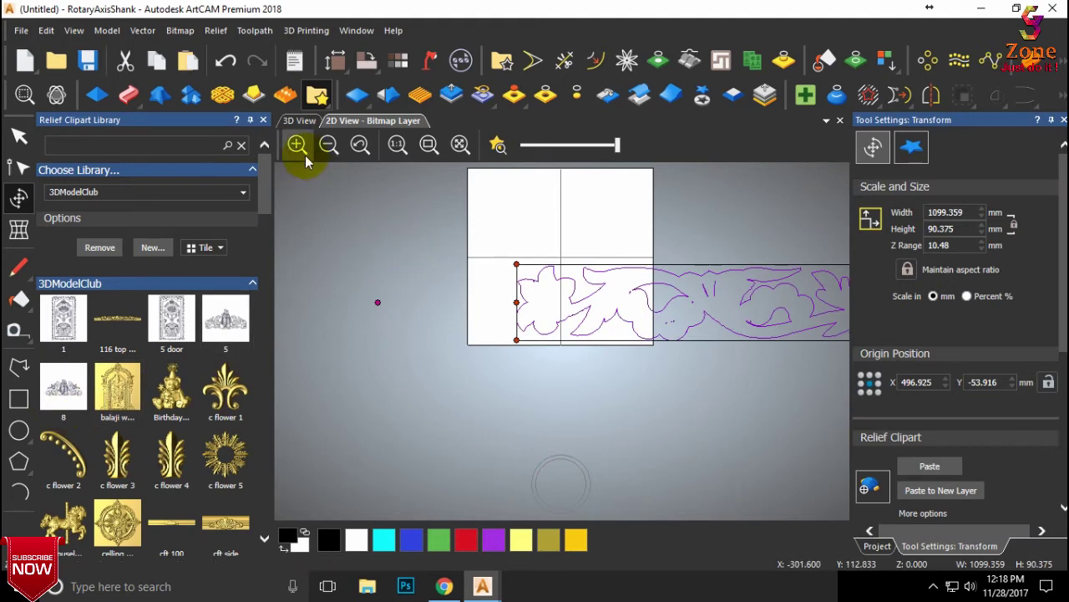
- Close the relief clipart library and centre the inserted floral clipart on the model
left_click(264, 120)
scroll(410, 327, "down", 3)
scroll(387, 329, "up", 2)
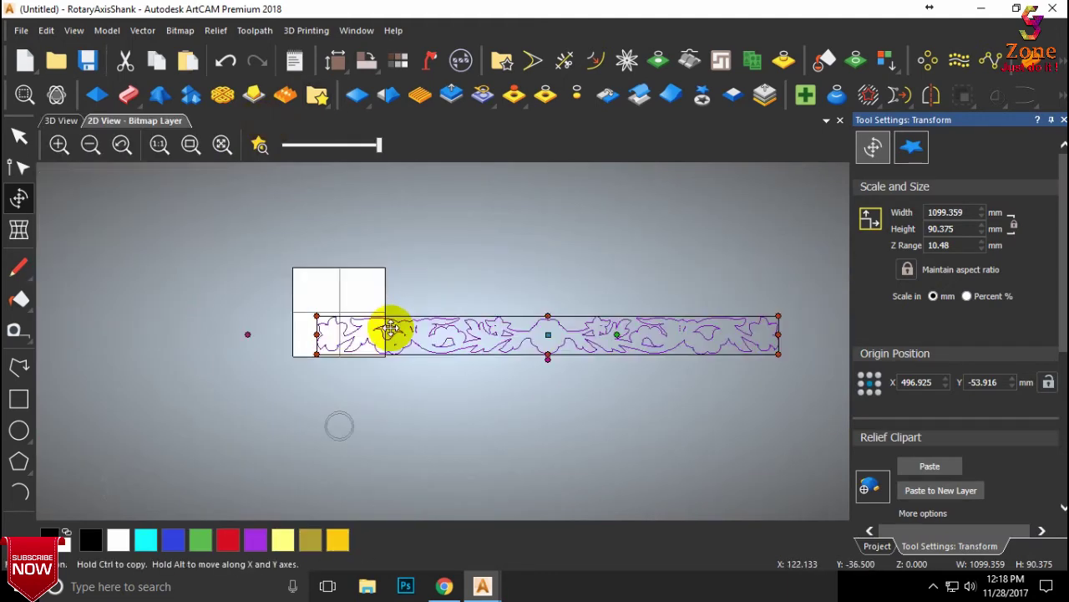
key("F9")
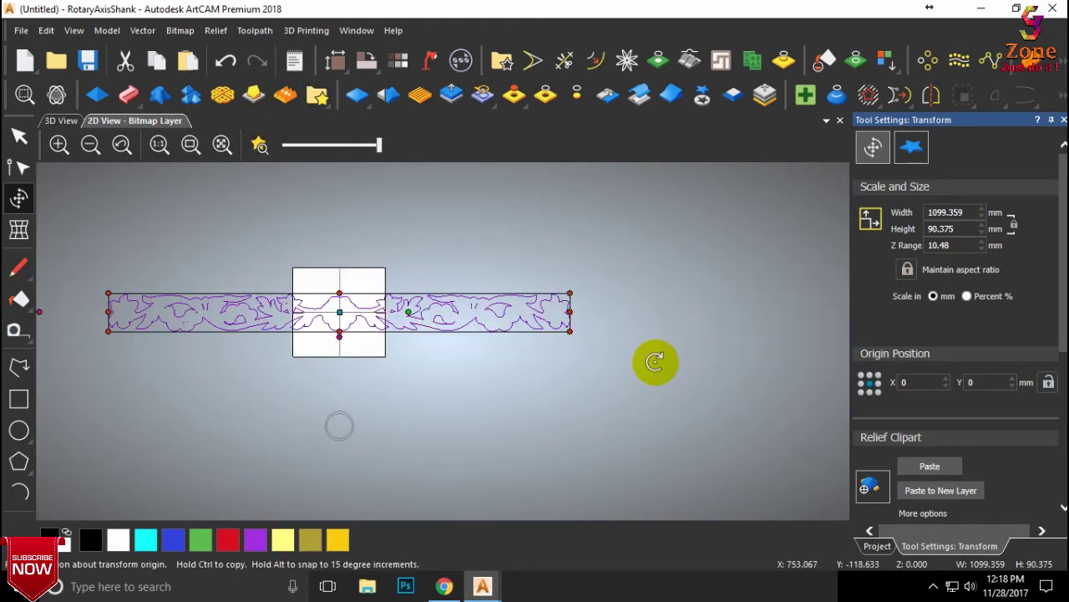
- Rotate the floral clipart 90 degrees anticlockwise so it runs vertically
scroll(974, 442, "down", 2)
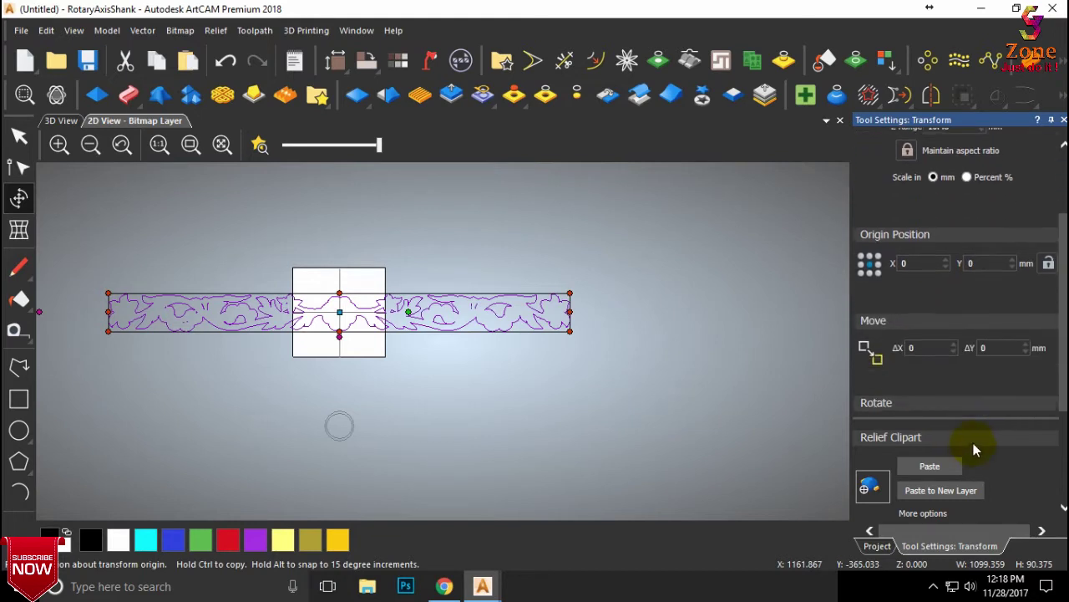
scroll(979, 368, "up", 2)
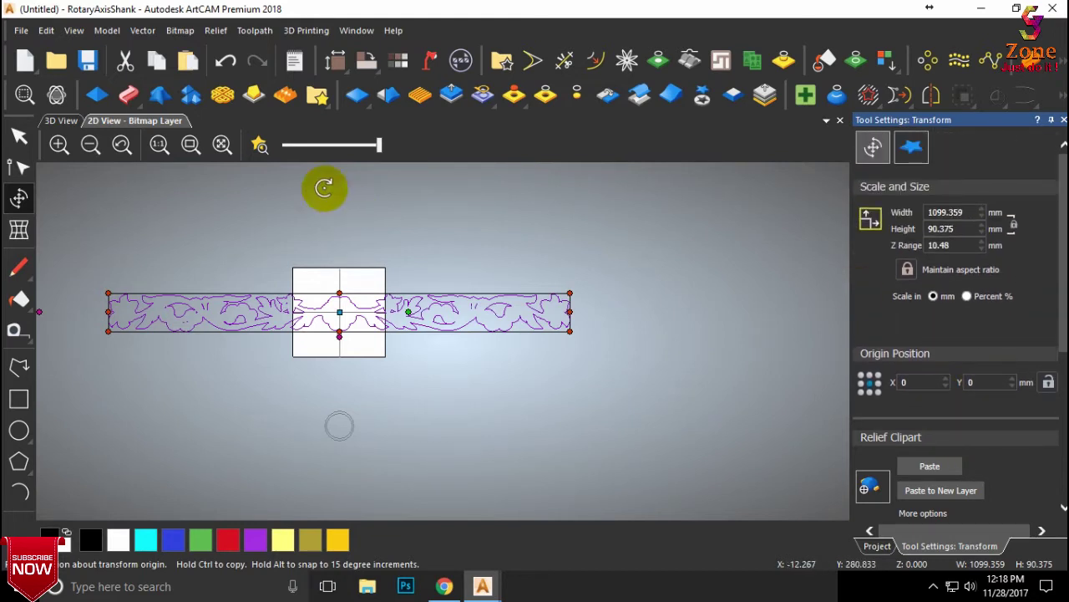
left_click(261, 146)
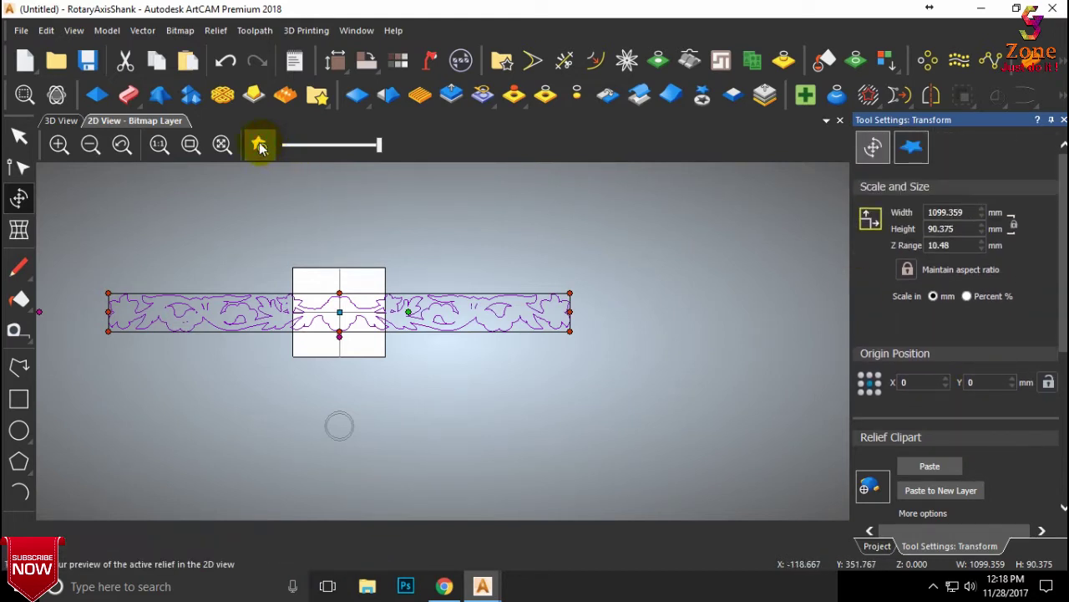
left_click(261, 146)
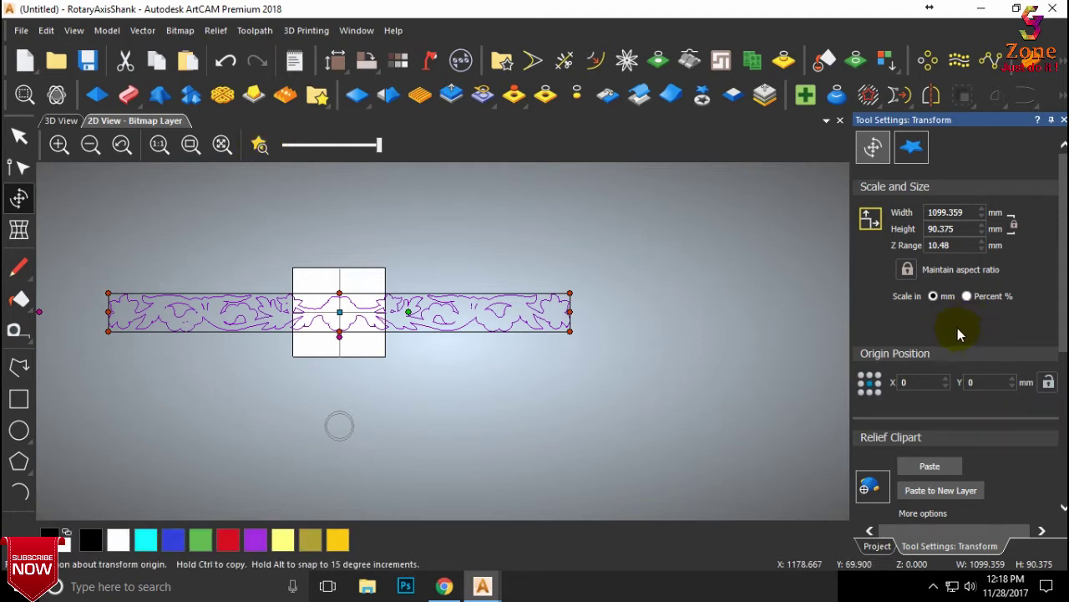
scroll(961, 338, "down", 2)
scroll(984, 367, "down", 3)
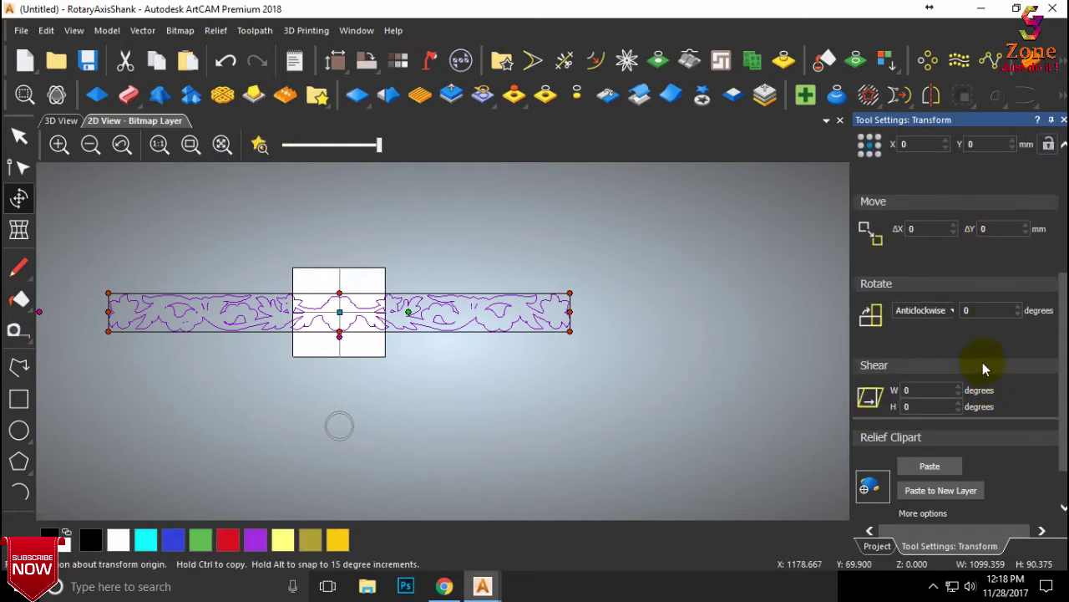
left_click(992, 314)
type("90")
left_click(943, 333)
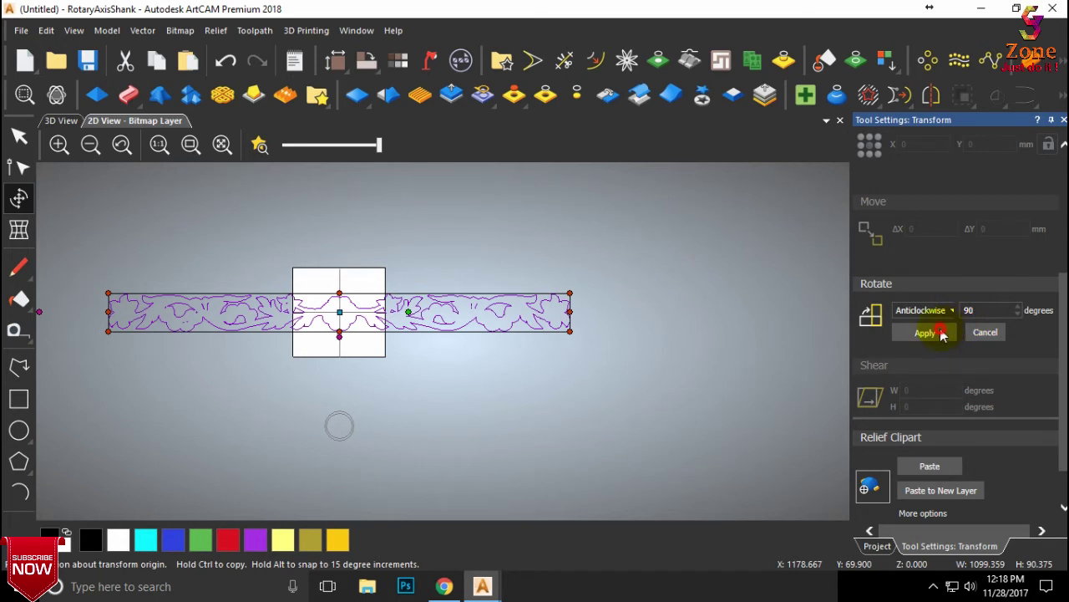
- Scale the rotated floral clipart proportionally by setting its height to 30 mm
scroll(960, 250, "up", 5)
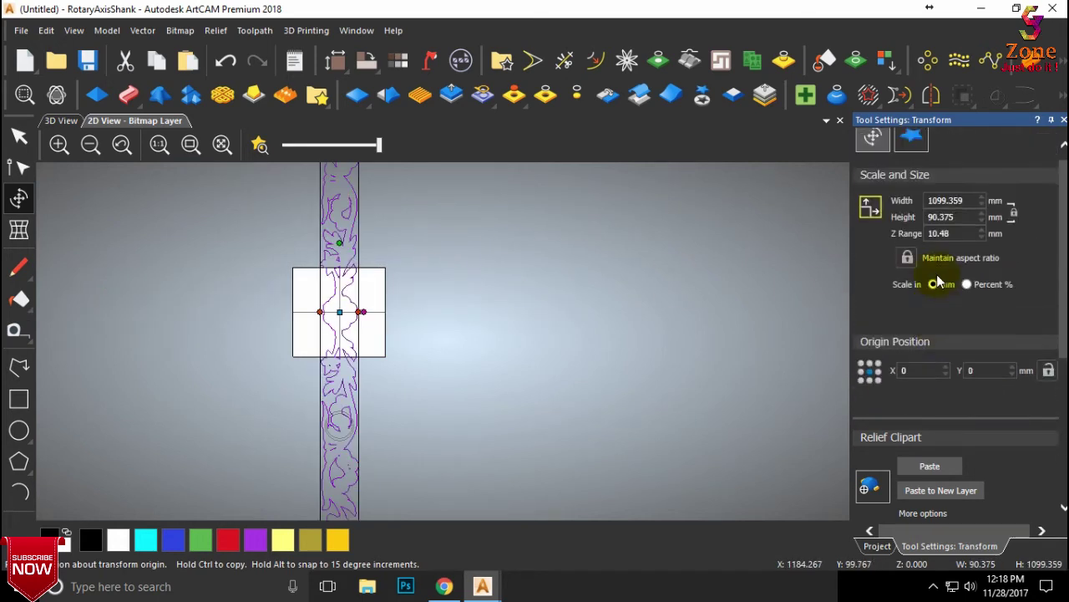
scroll(938, 282, "up", 1)
double_click(953, 228)
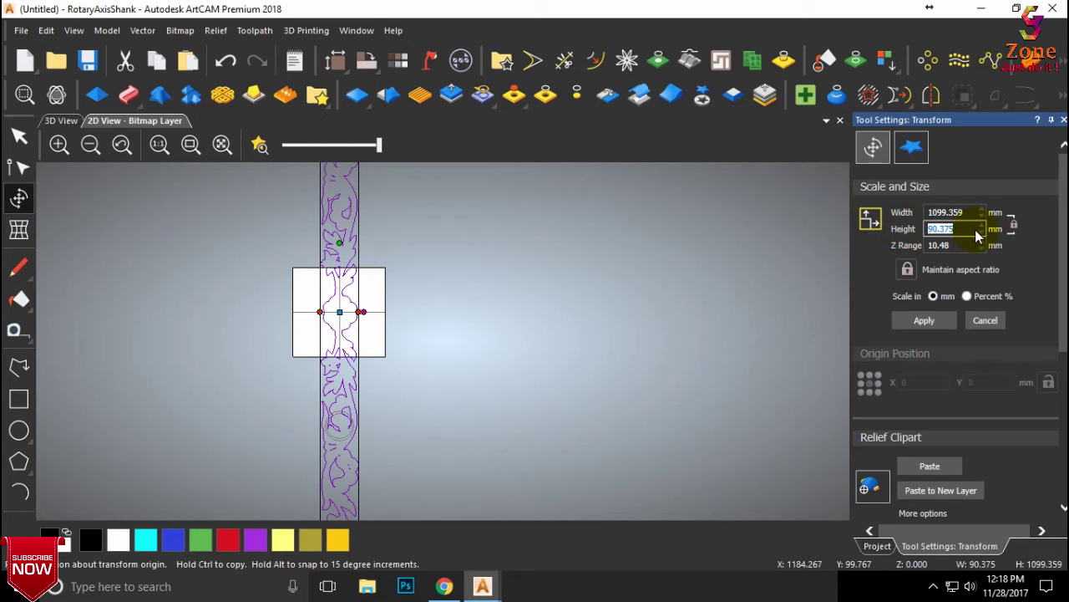
left_click(968, 214)
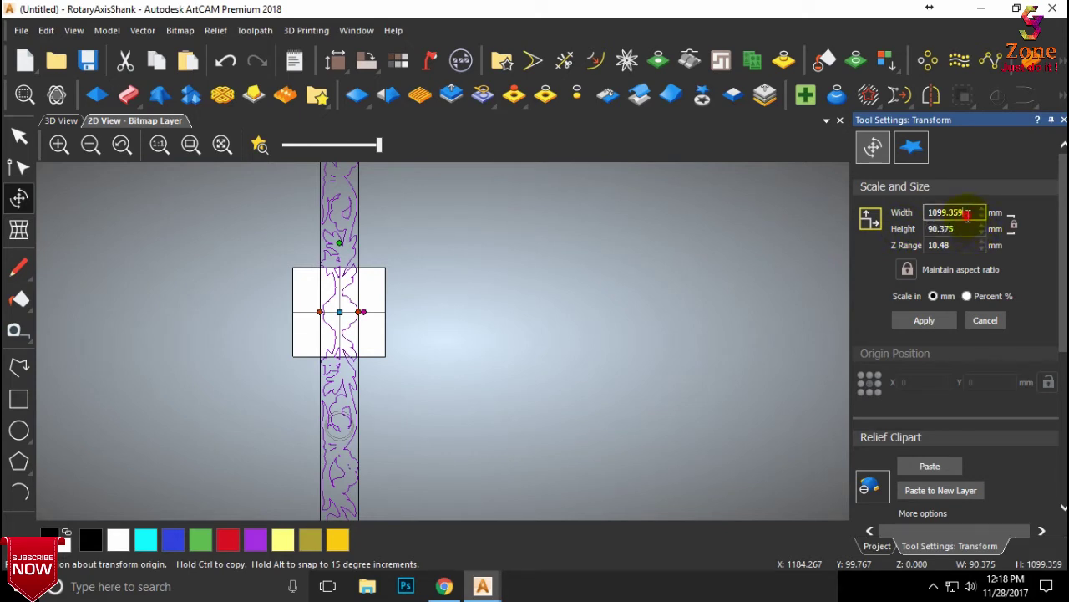
double_click(971, 212)
left_click_drag(971, 212, 911, 213)
key("Tab")
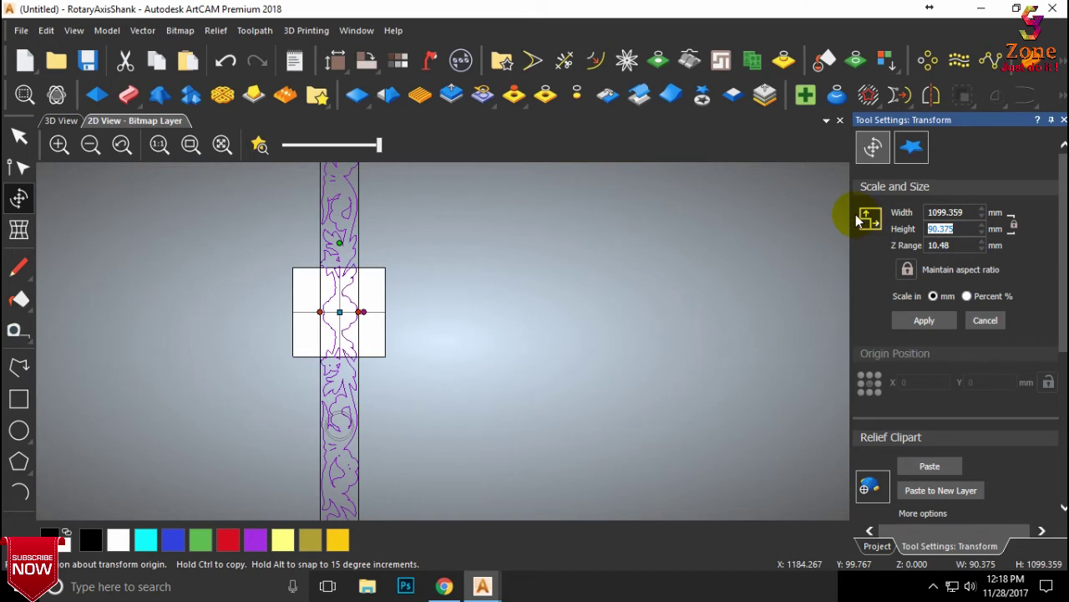
type("30")
left_click(923, 321)
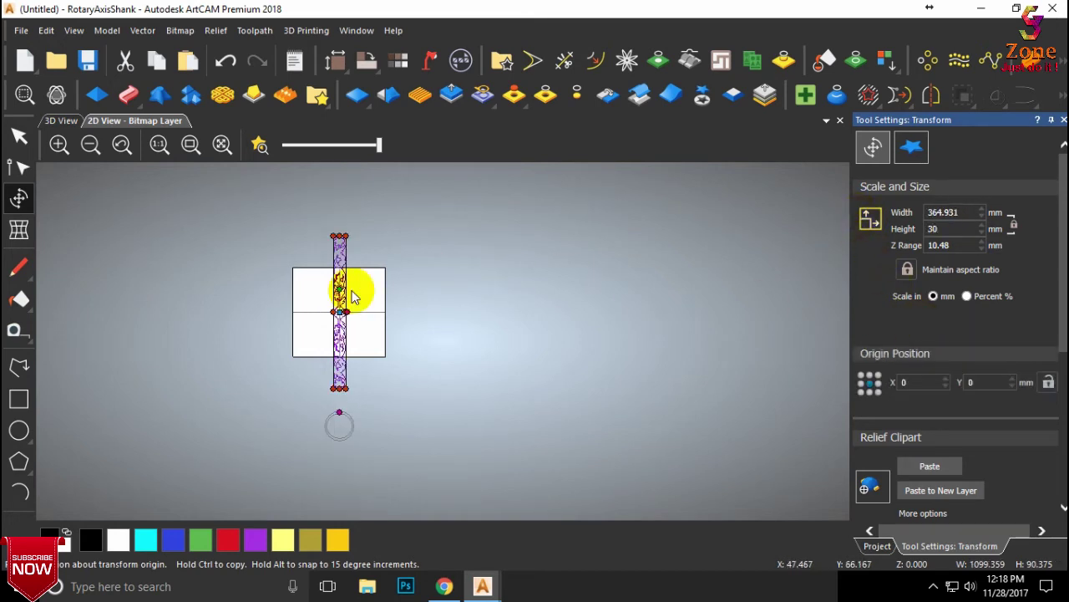
- Measure the distance between the model's side edges along the horizontal centre line
scroll(351, 296, "up", 4)
scroll(337, 323, "down", 2)
scroll(410, 310, "up", 1)
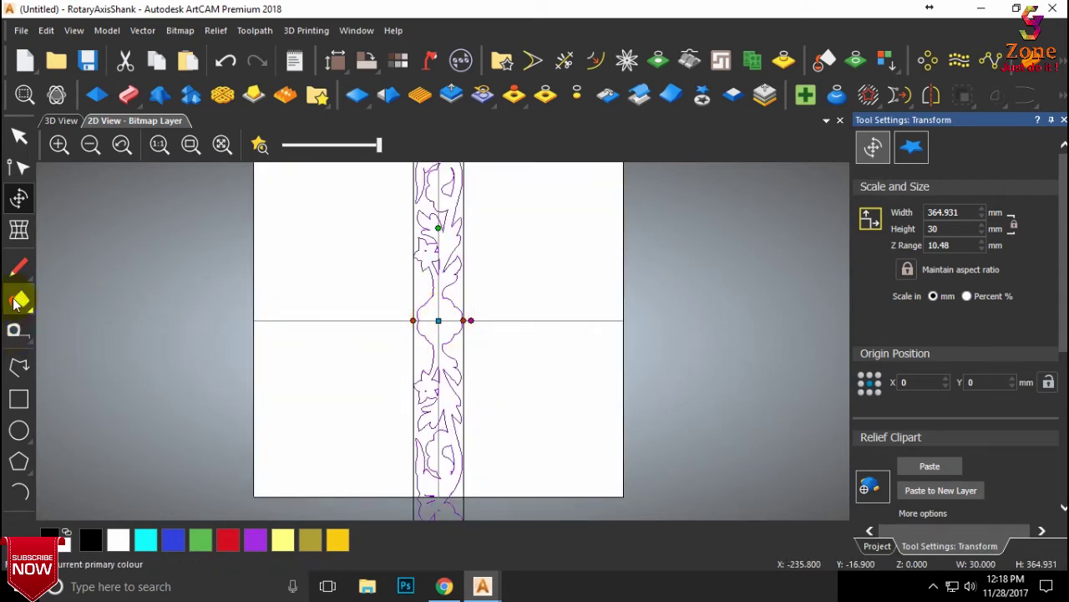
left_click(18, 330)
mouse_move(254, 320)
left_mouse_down()
mouse_move(600, 358)
mouse_move(625, 320)
left_mouse_up()
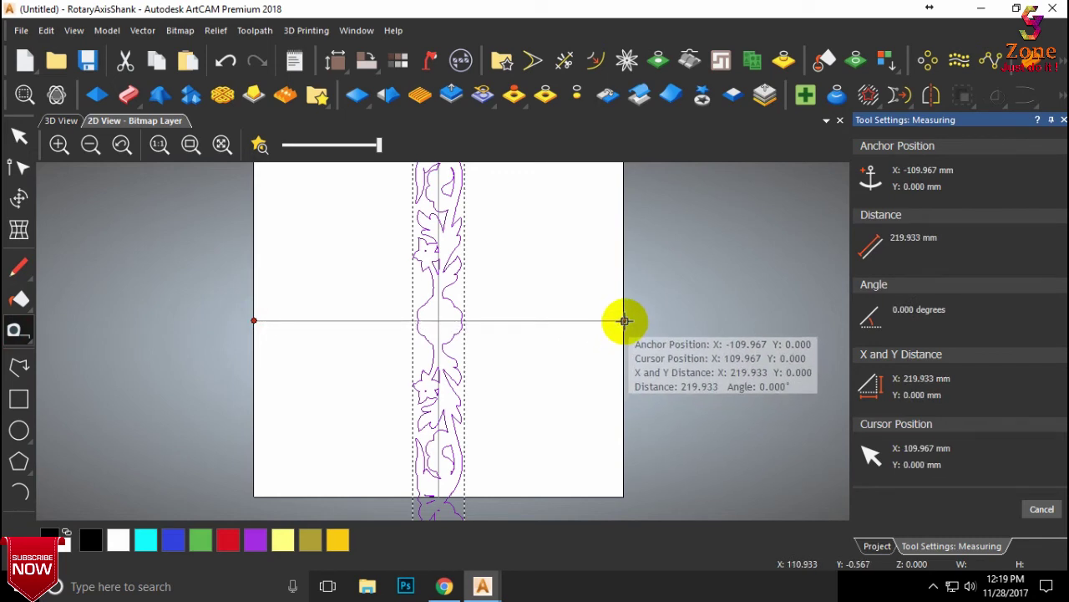
key("Escape")
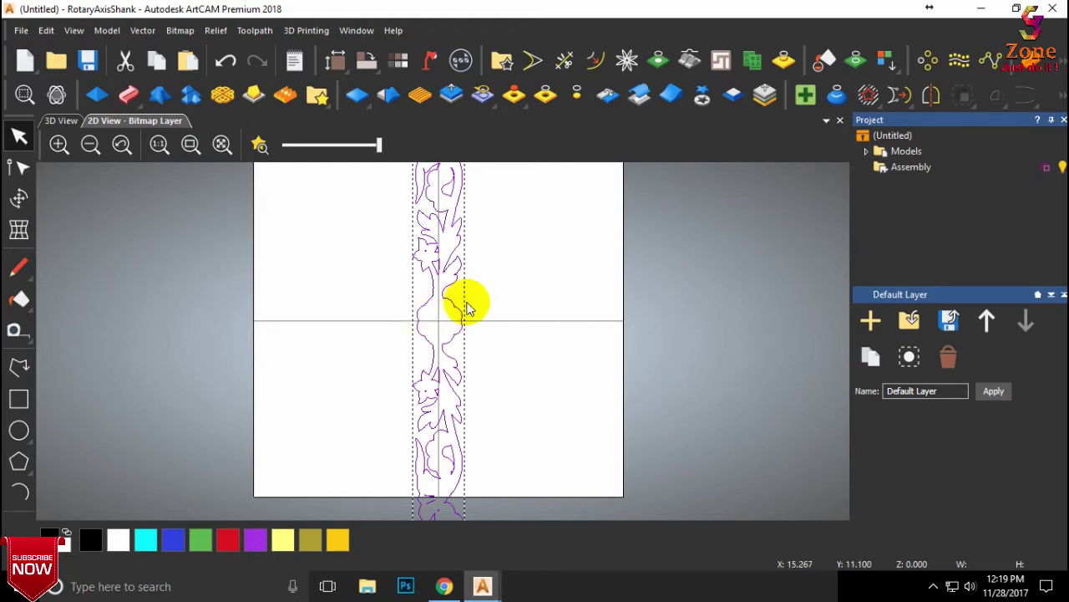
- Select the vertical floral clipart and scale it proportionally to a width of 70 mm
left_click(495, 288)
left_click(457, 319)
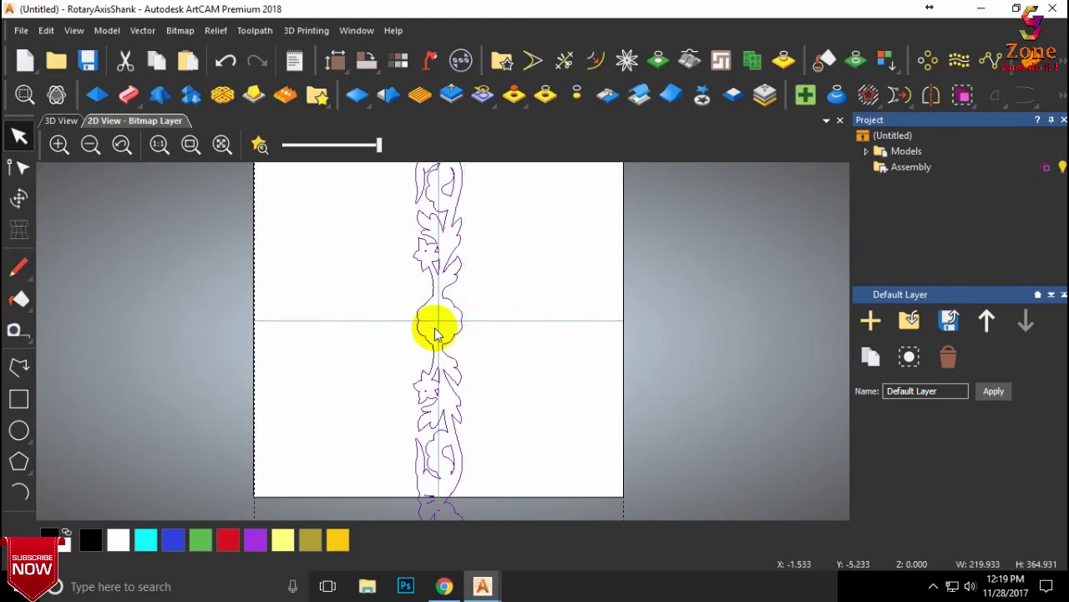
left_click(477, 286)
left_click(463, 268)
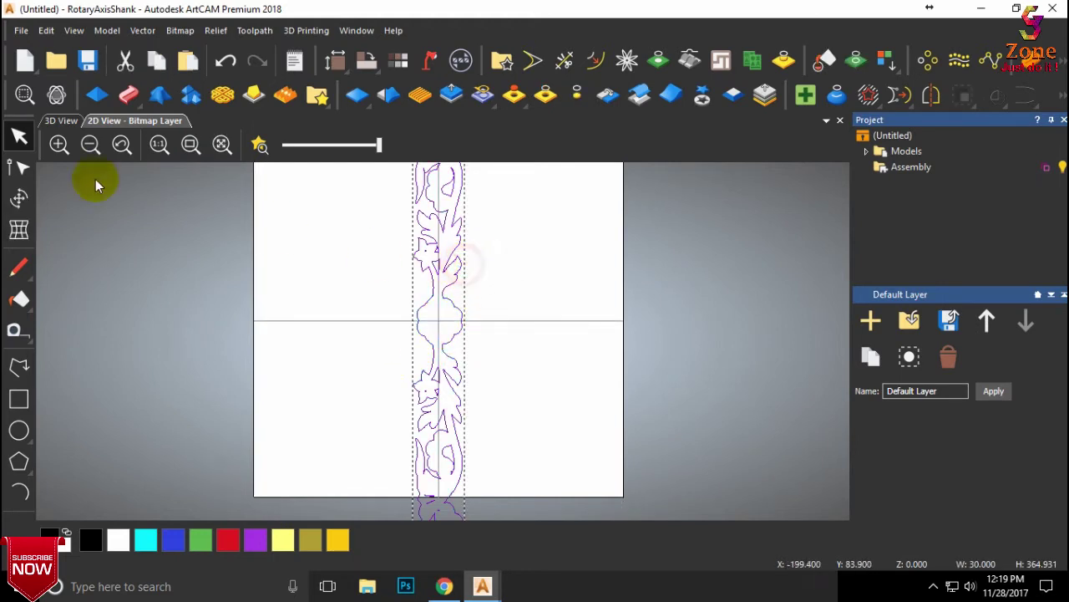
left_click(19, 197)
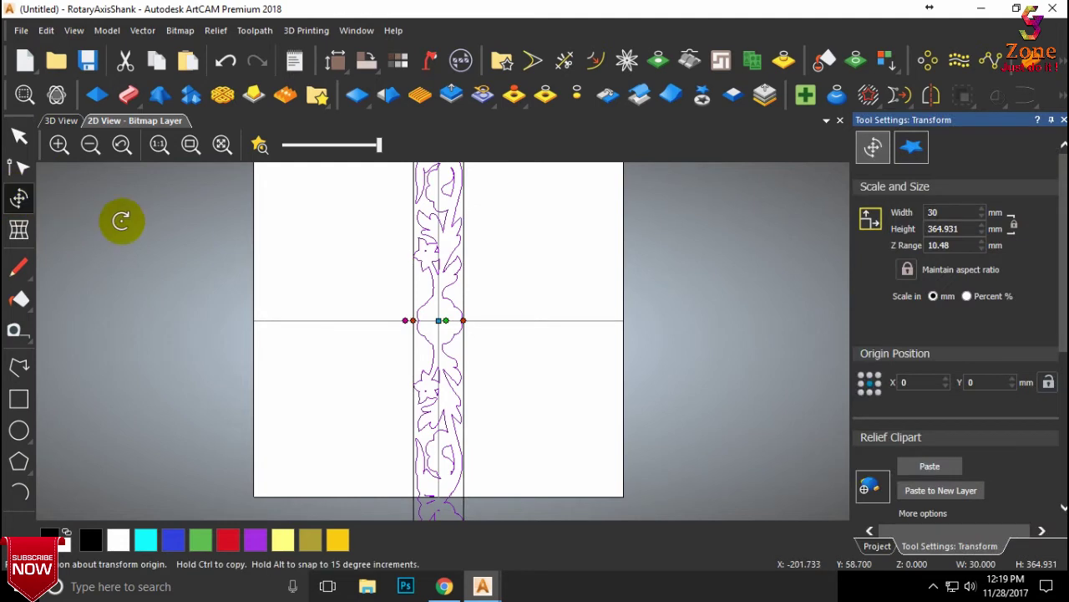
left_click(951, 212)
double_click(937, 215)
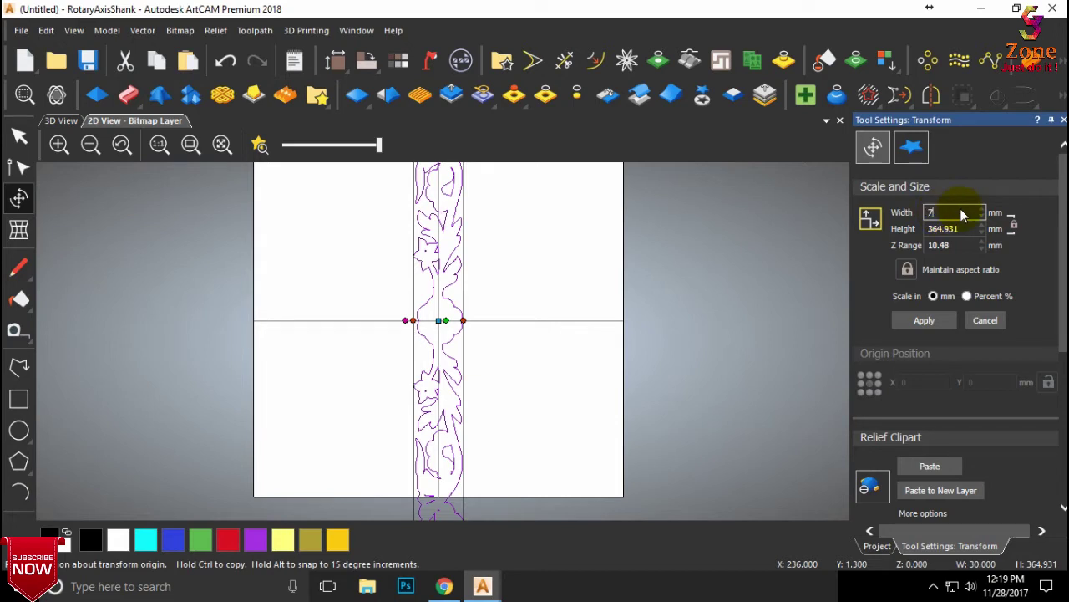
type("70")
left_click(926, 321)
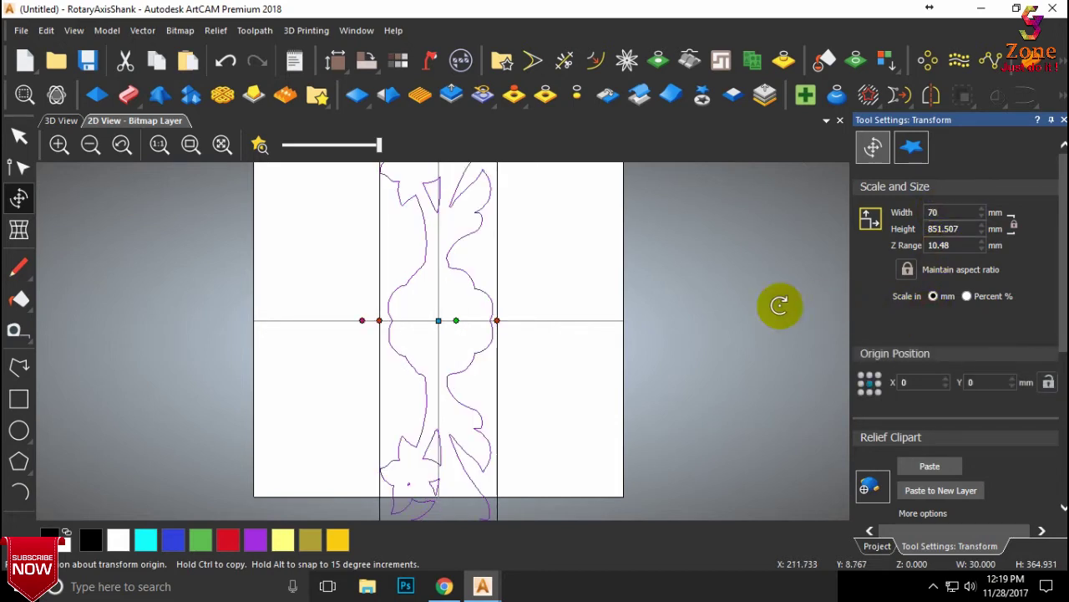
- Mirror a copy of the 70 mm floral clipart horizontally onto its right side, keeping the original
left_click_drag(381, 306, 415, 306)
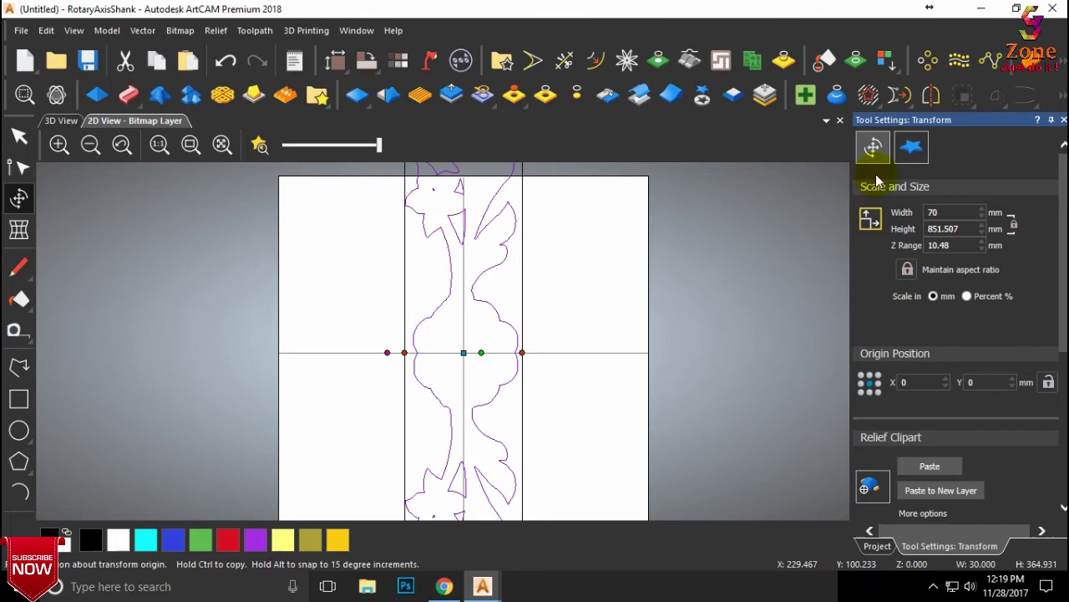
left_click(931, 94)
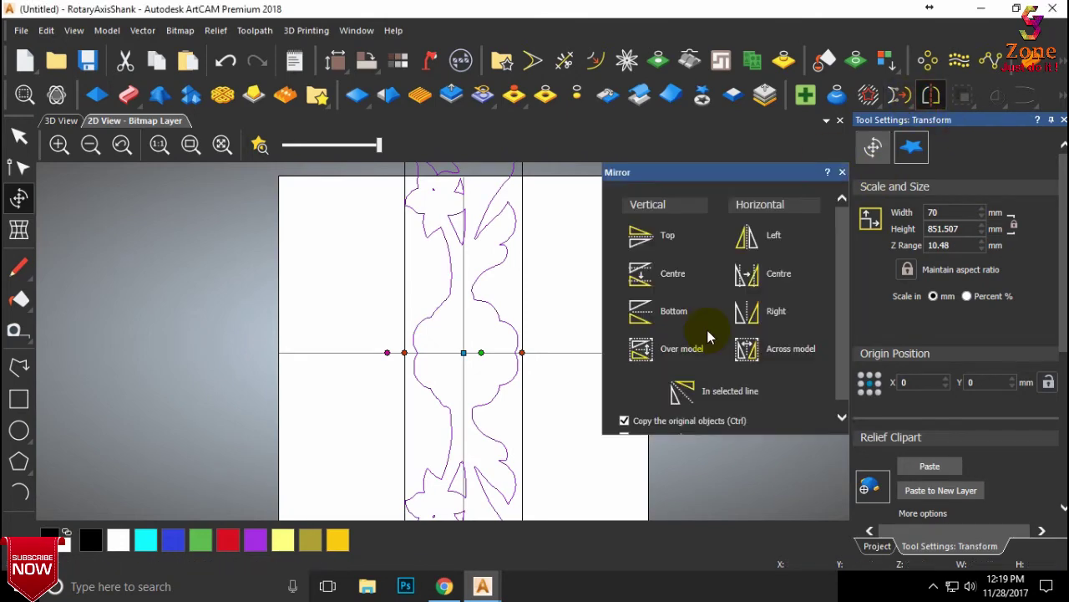
left_click(752, 317)
scroll(445, 324, "down", 2)
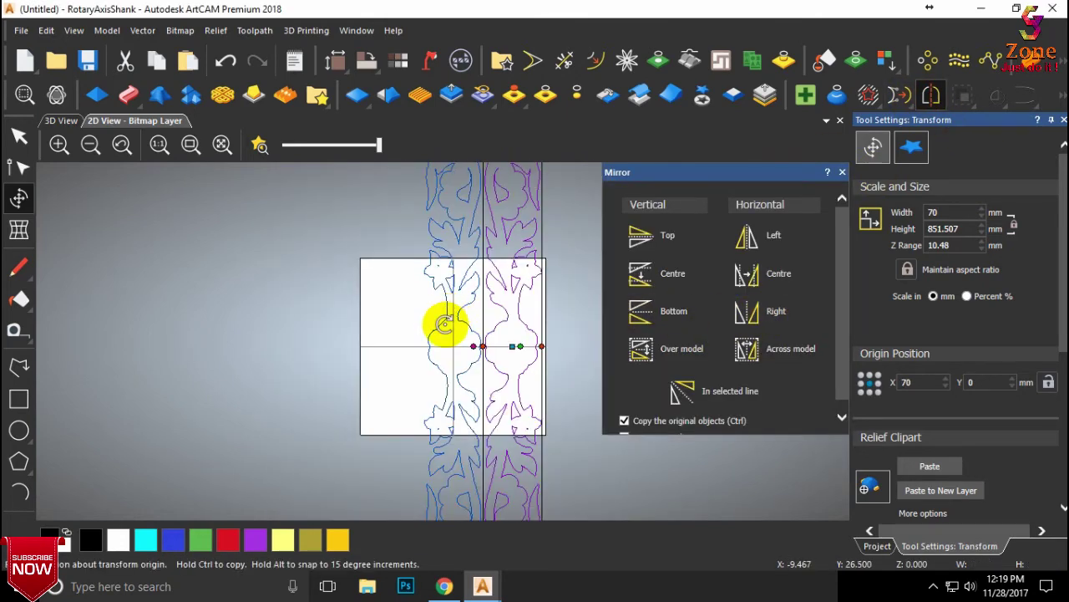
- Select the centre floral clipart and mirror a copy horizontally onto its left side, finishing the mirroring
scroll(445, 324, "up", 2)
key("Escape")
left_click(433, 328)
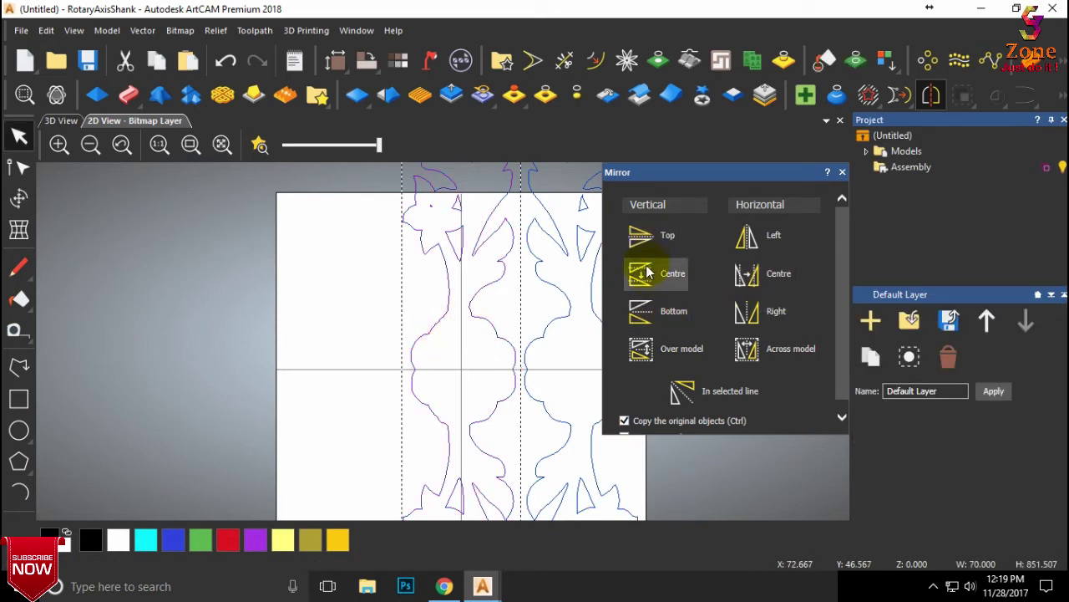
left_click(762, 239)
scroll(351, 299, "down", 2)
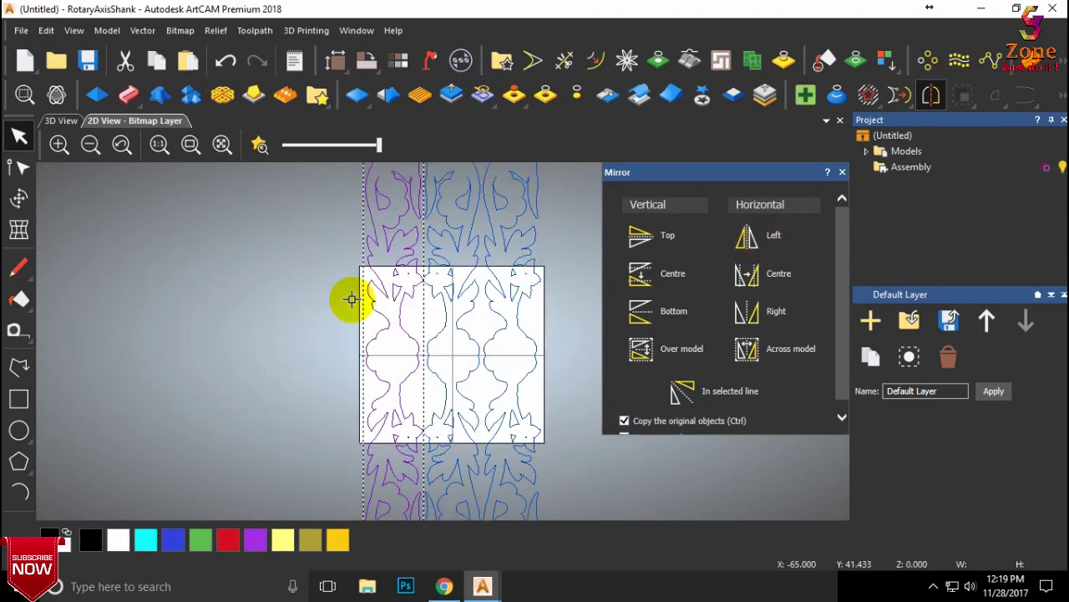
left_click(843, 171)
- Select all three floral cliparts together and paste them into the relief
scroll(490, 286, "down", 4)
scroll(489, 288, "up", 2)
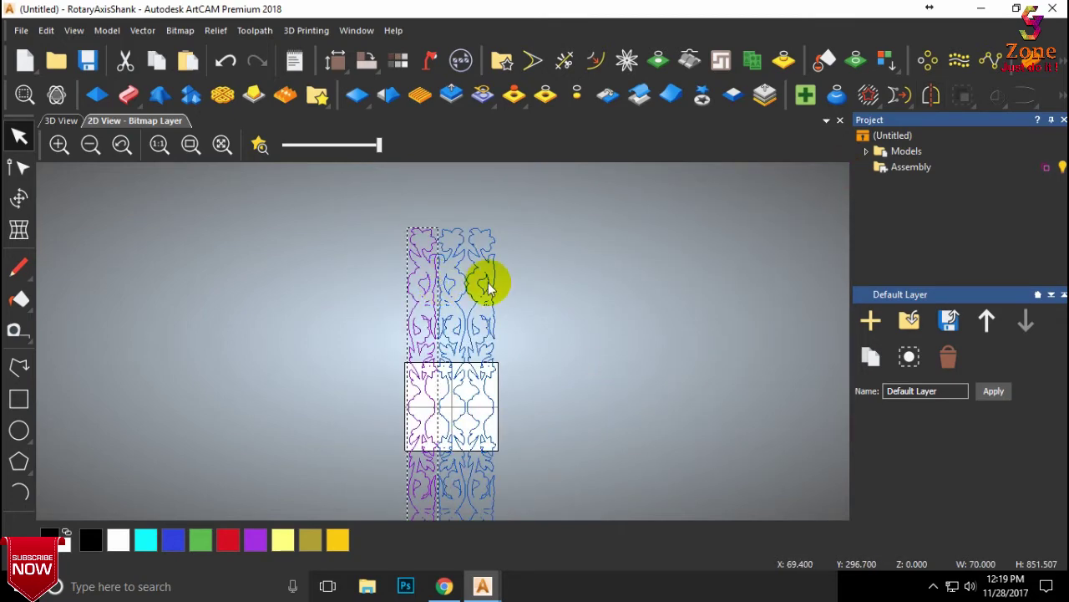
left_click_drag(547, 264, 412, 313)
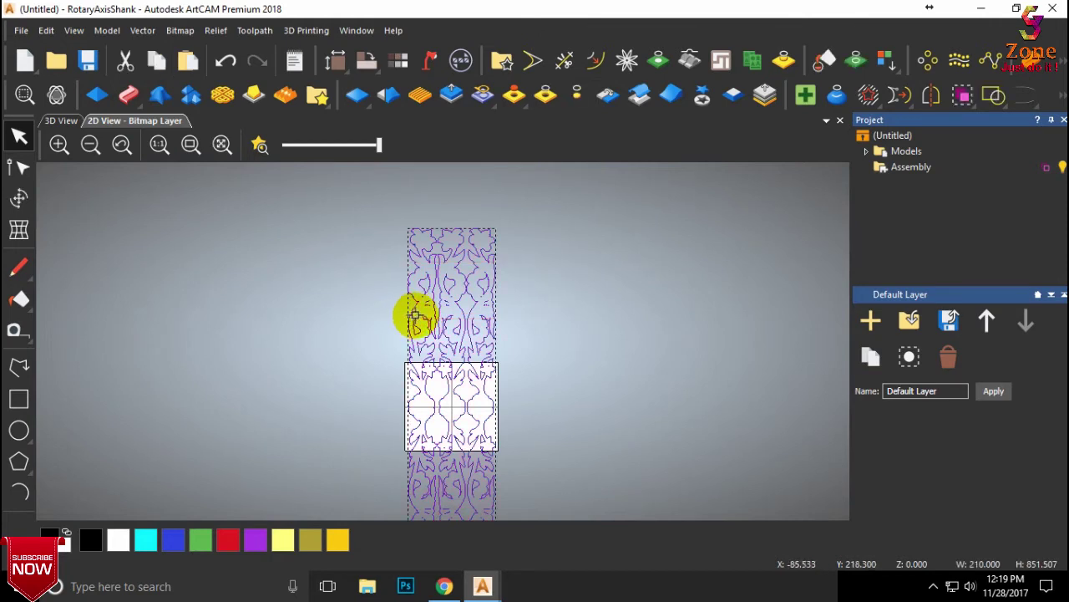
left_click(15, 199)
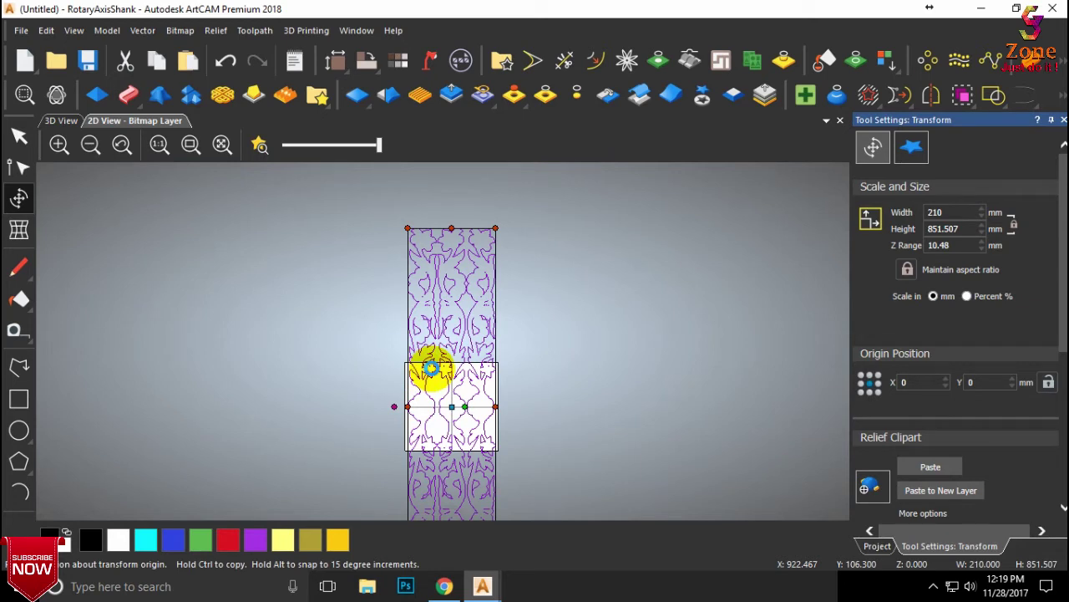
key("Delete")
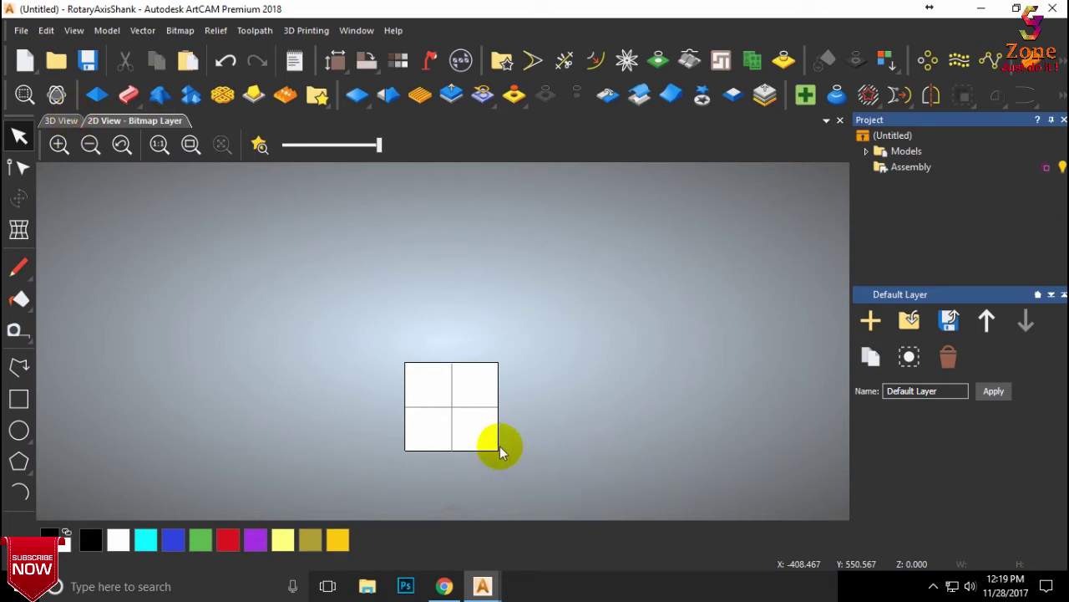
- Examine the pasted floral relief wrapped around the rotary shank in the 3D view
key("F3")
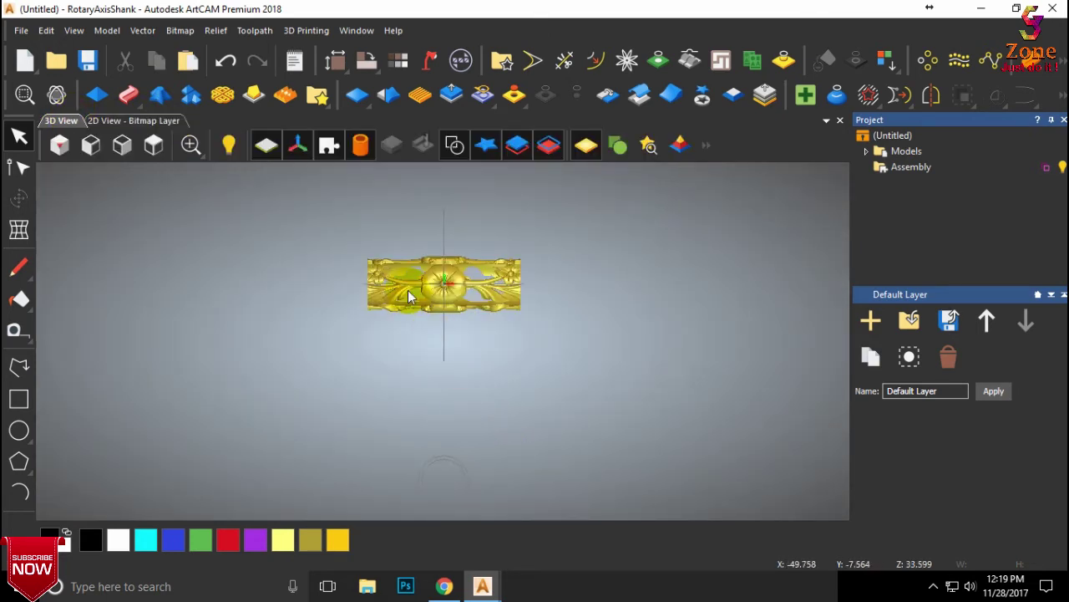
scroll(408, 289, "up", 5)
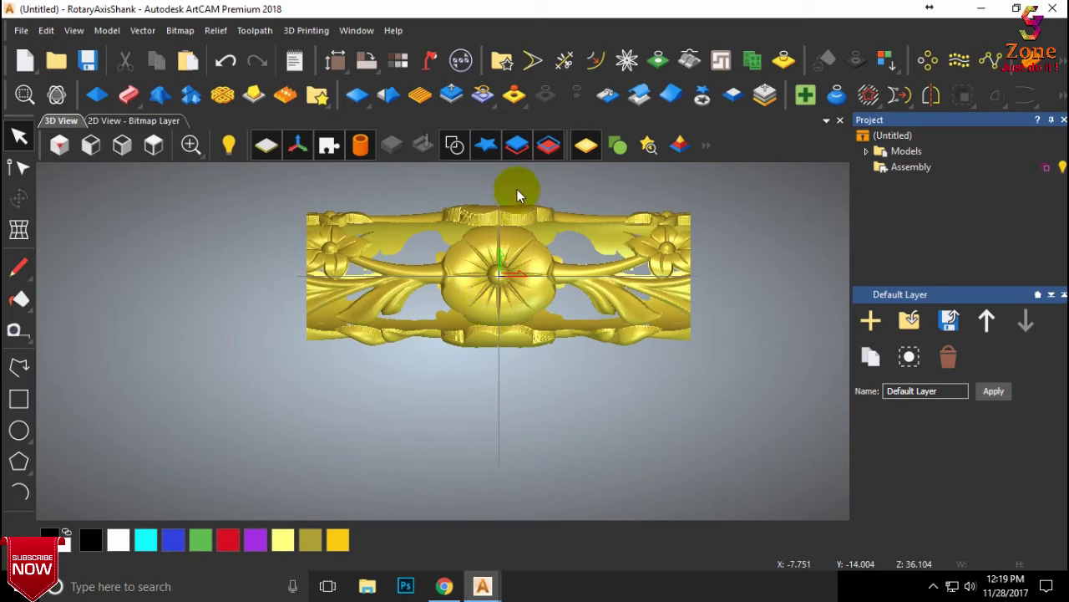
left_click_drag(517, 189, 517, 189)
left_click_drag(471, 305, 492, 292)
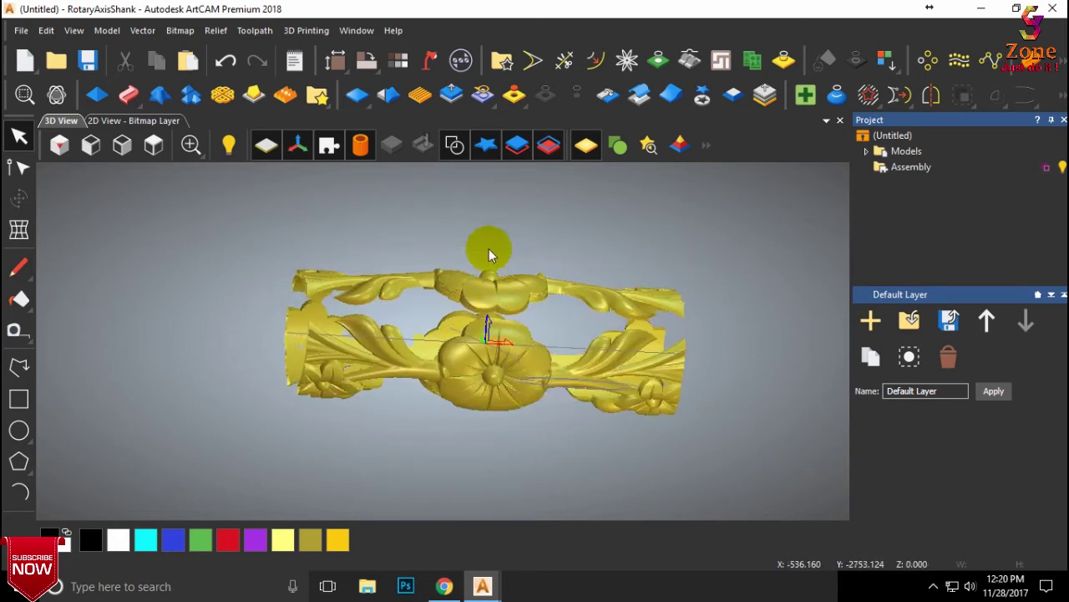
left_click_drag(489, 248, 489, 429)
scroll(486, 422, "up", 3)
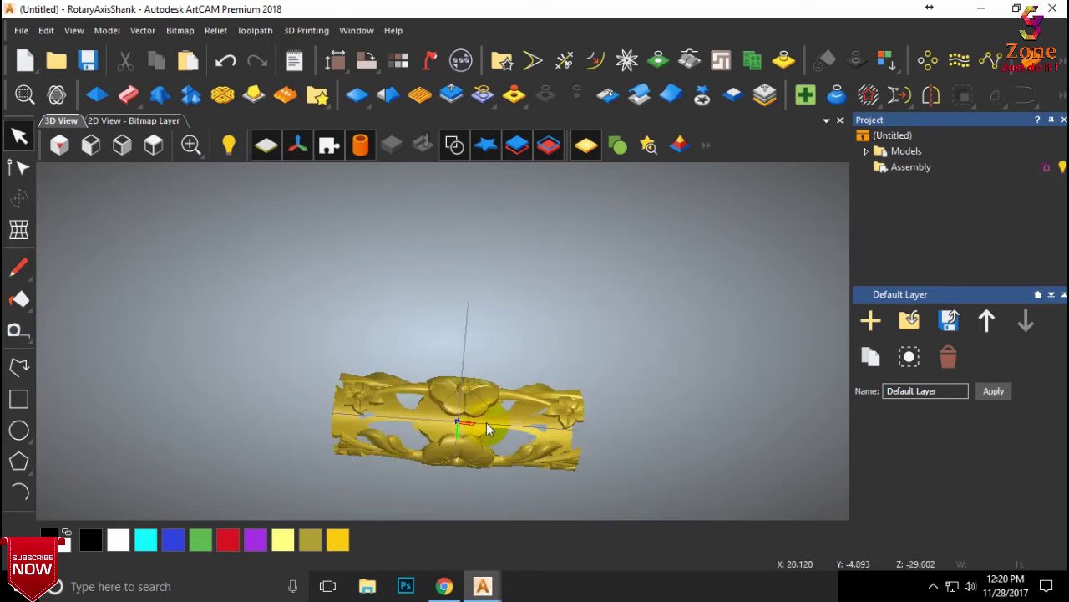
scroll(428, 406, "up", 2)
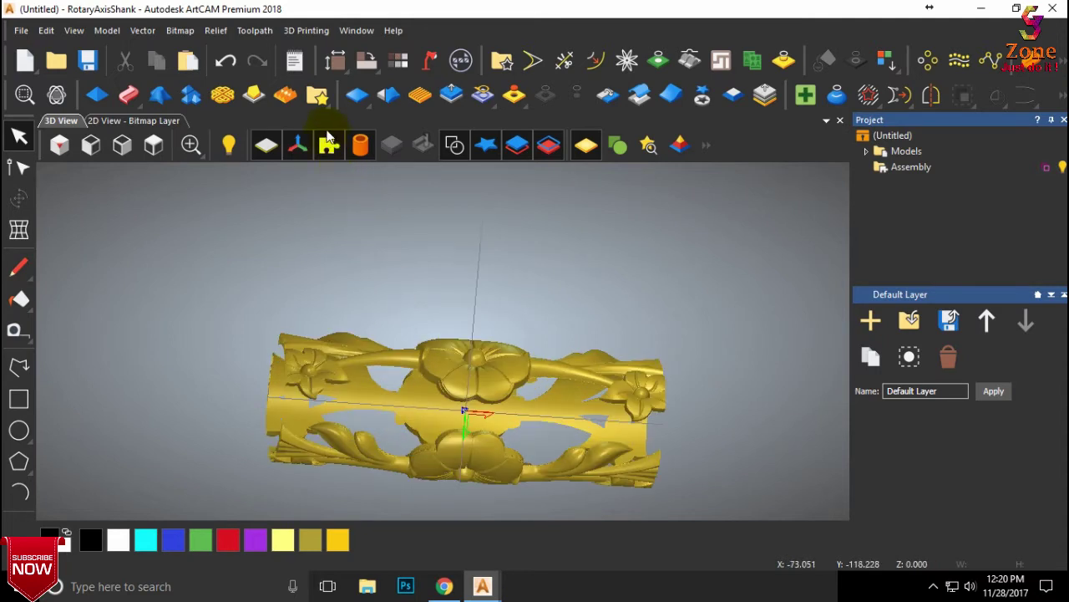
- Add the Front Rotary Relief and Back Rotary Relief to the objects drawn in the 3D view
left_click(229, 146)
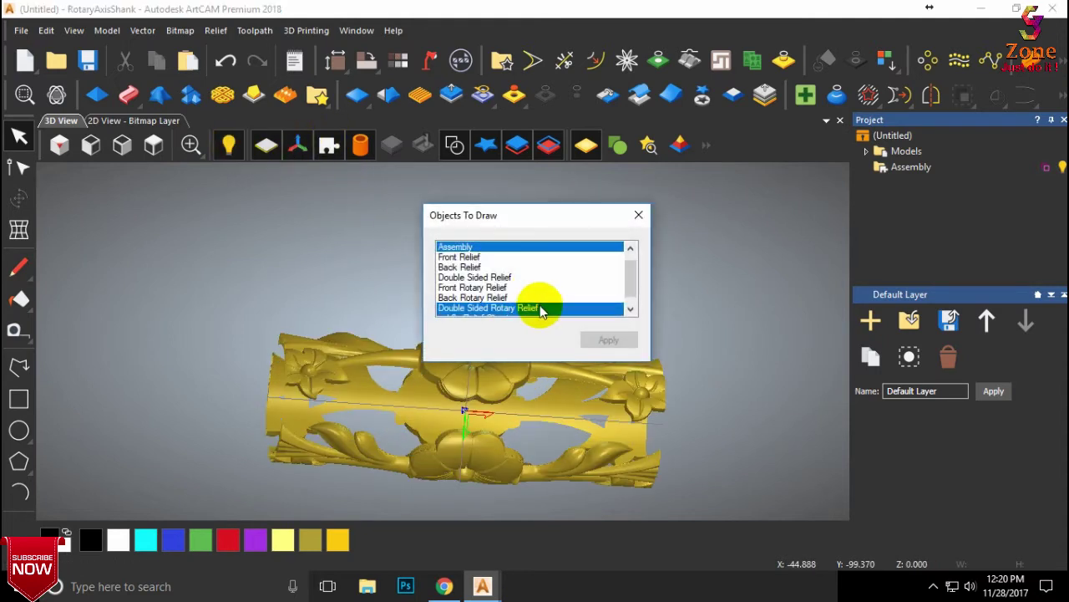
left_click(473, 297, "ctrl")
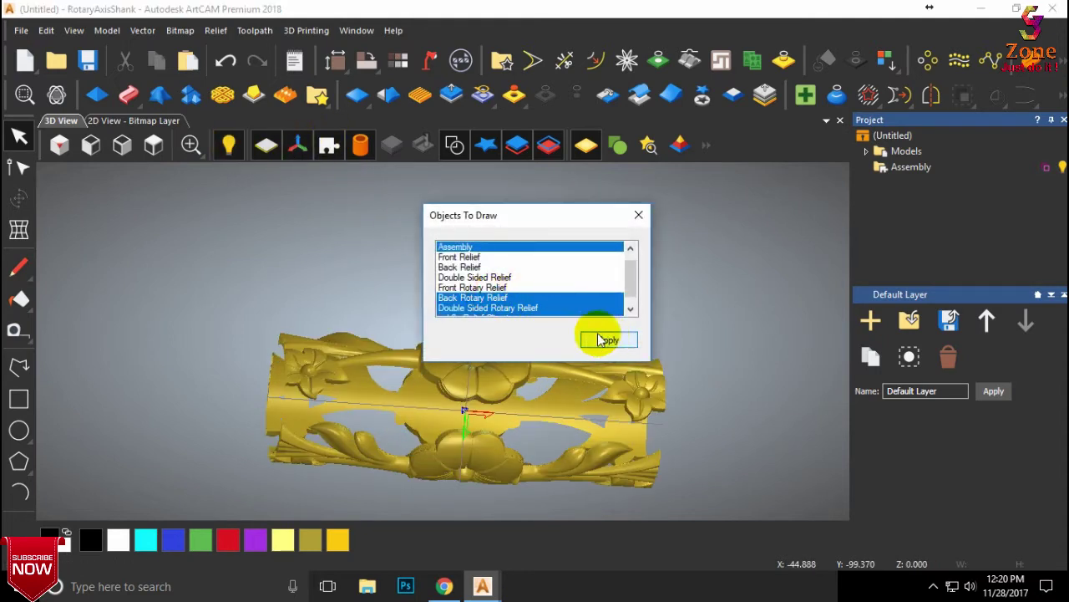
left_click(496, 289, "ctrl")
left_click(594, 342)
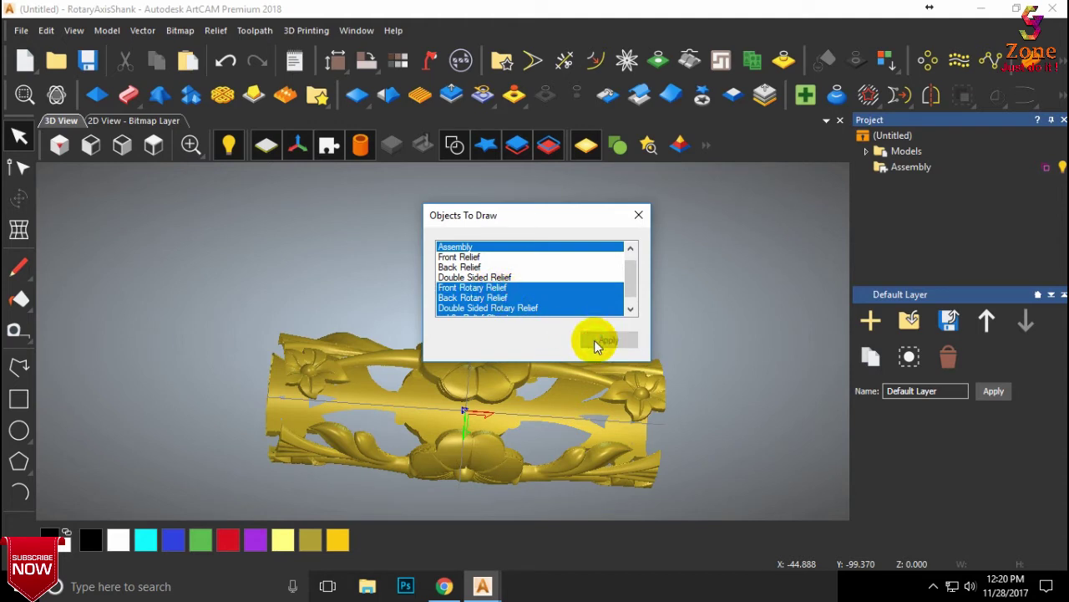
left_click(606, 340)
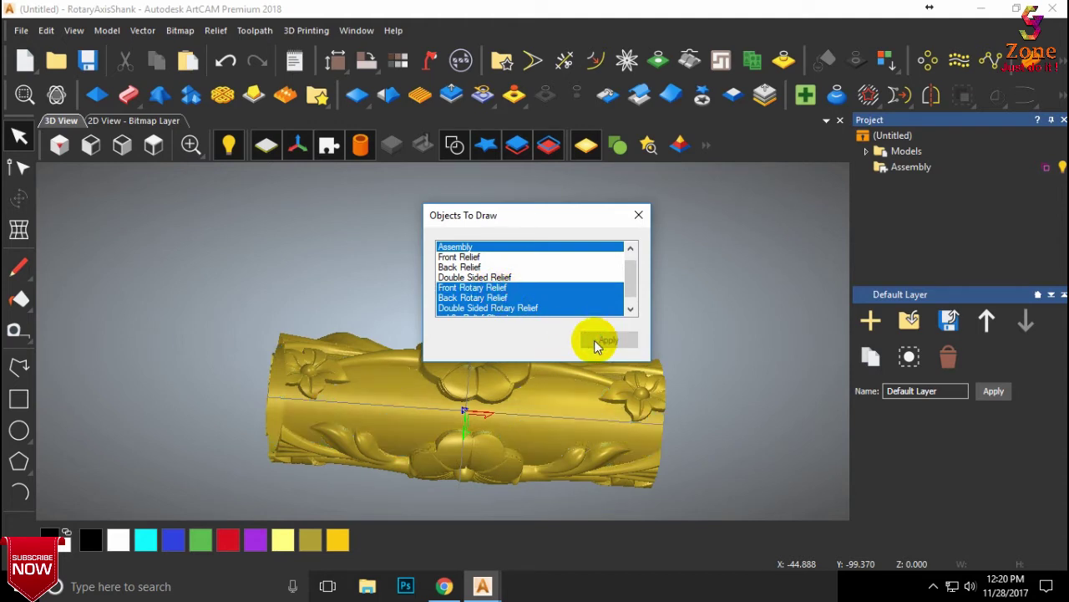
left_click(637, 214)
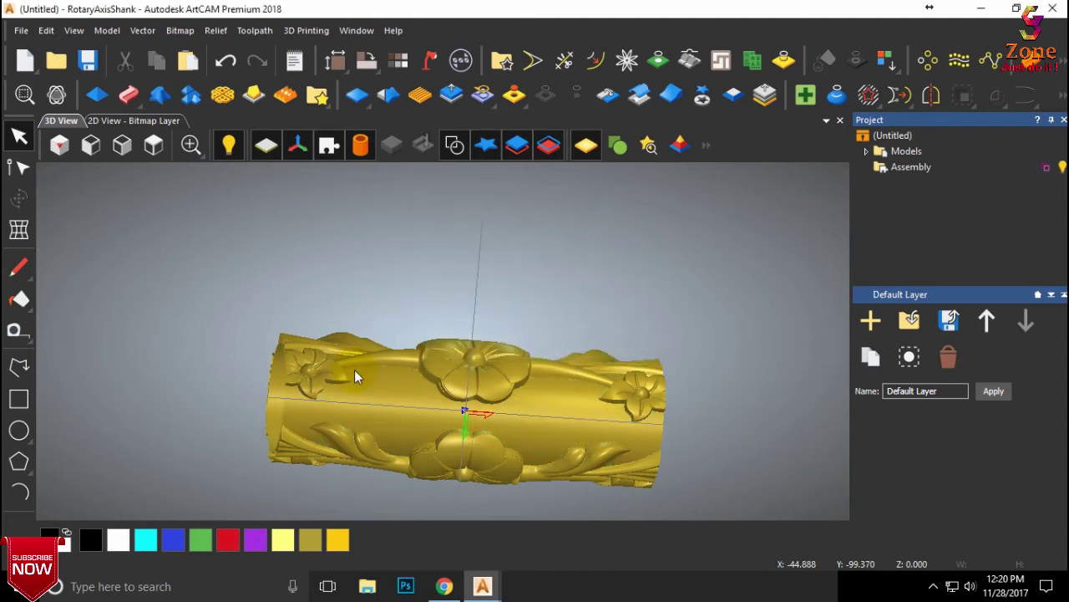
- Inspect the floral shank from several angles, checking the open end and the relief details up close
left_click_drag(456, 230, 492, 395)
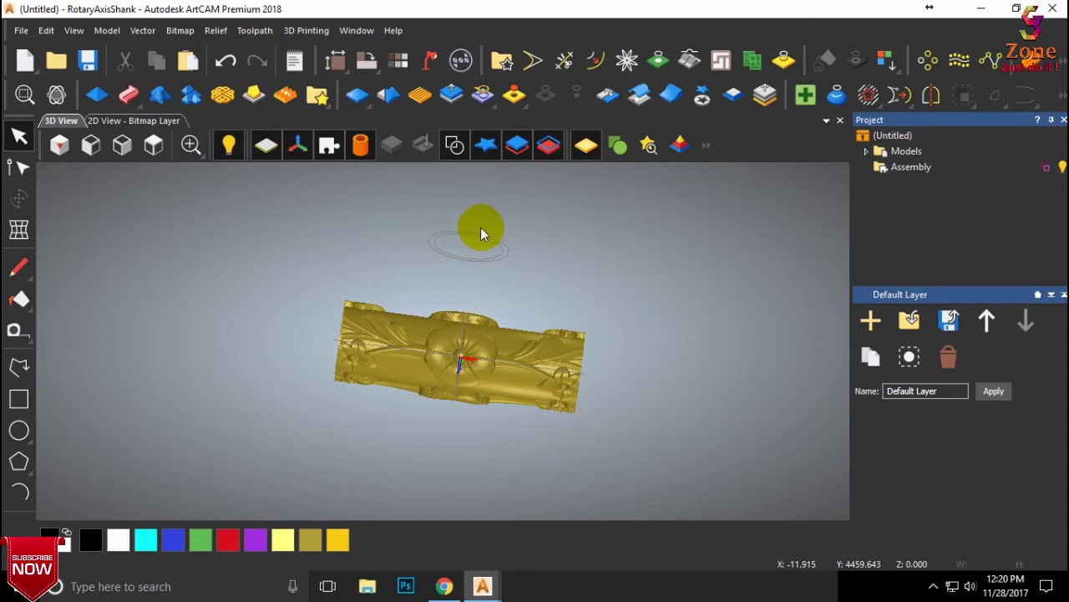
left_click_drag(480, 228, 452, 245)
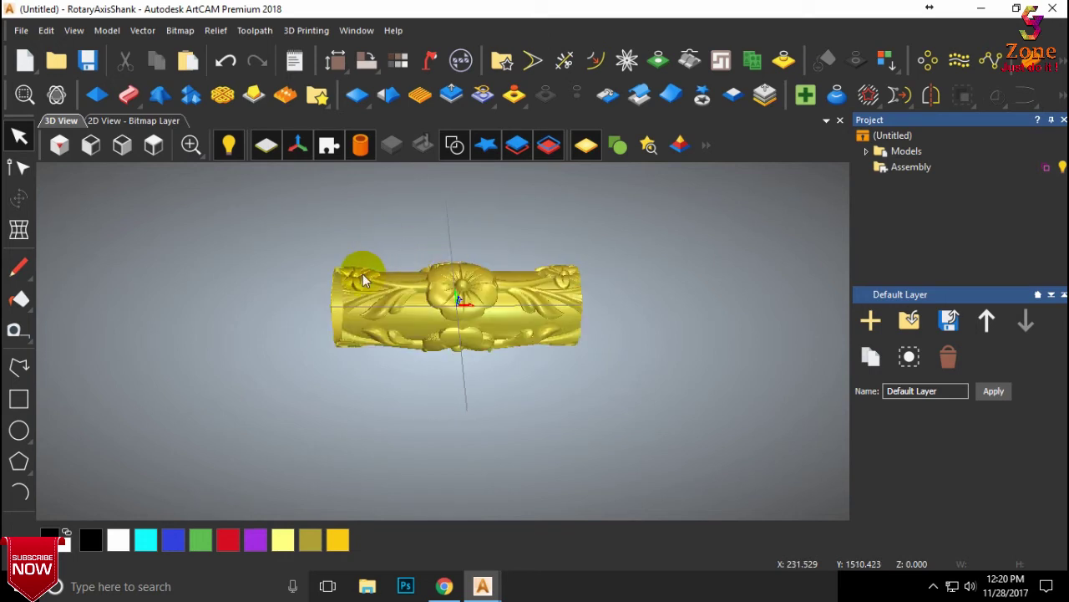
left_click_drag(362, 275, 352, 295)
scroll(352, 296, "up", 3)
scroll(352, 296, "up", 3)
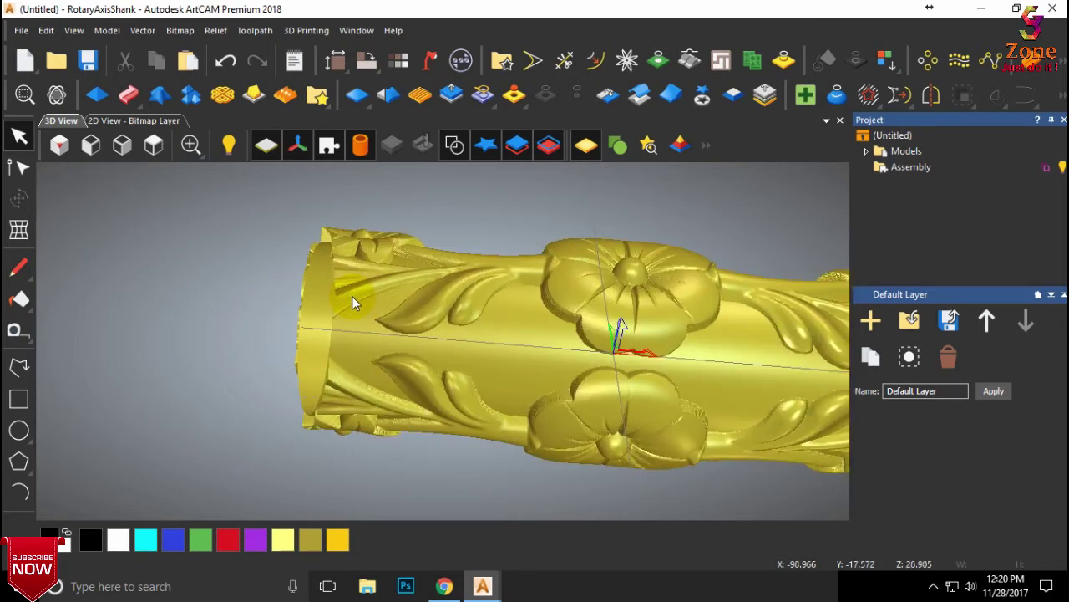
left_click_drag(351, 296, 494, 271)
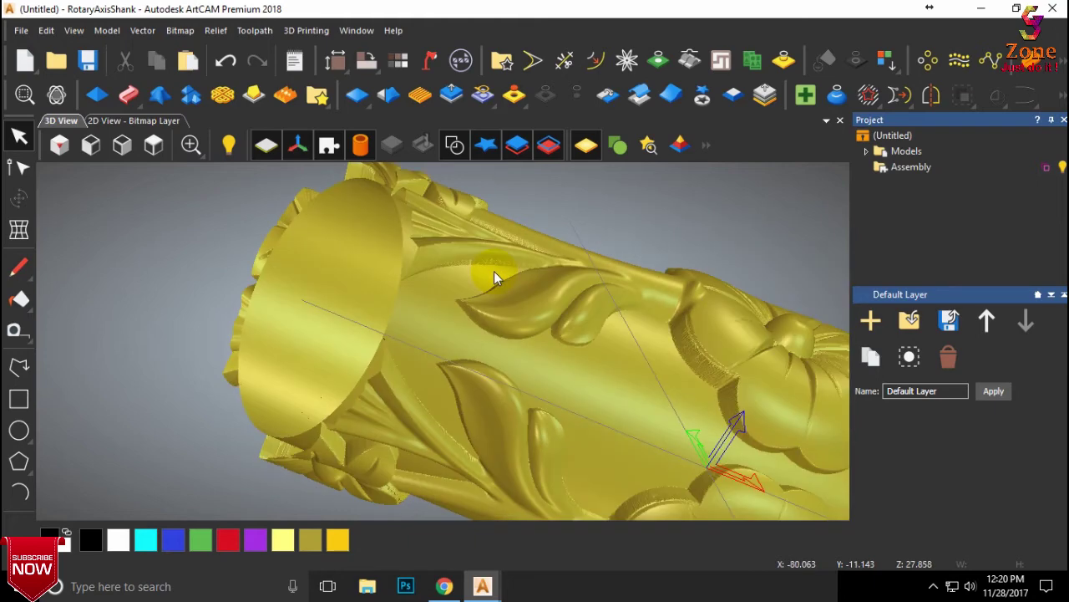
left_click_drag(409, 320, 268, 314)
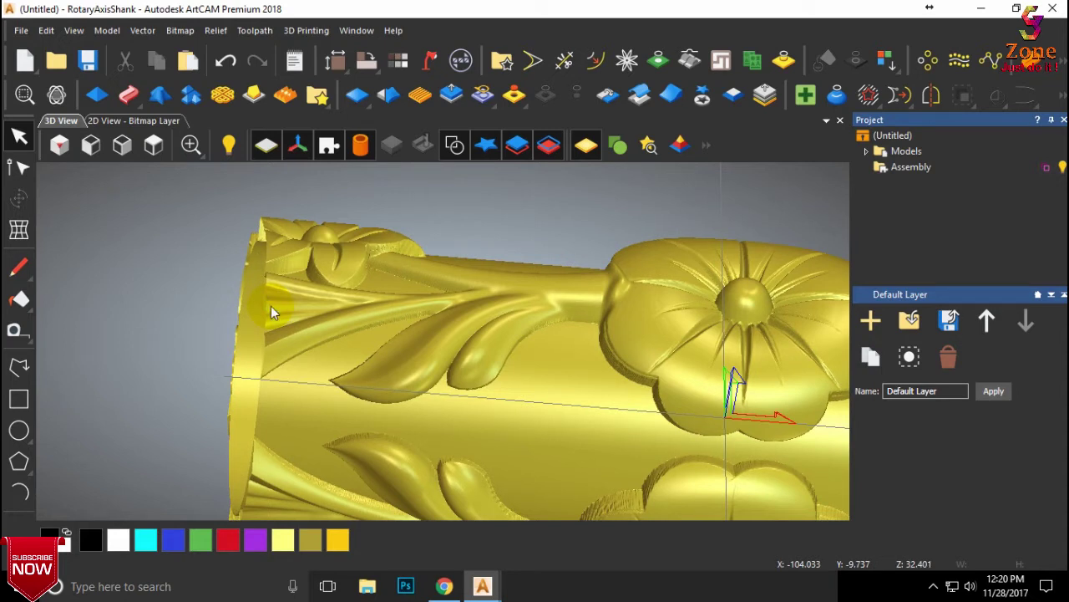
- Undo the pasting of the floral relief and return to the 2D view of the model
key("ctrl+z")
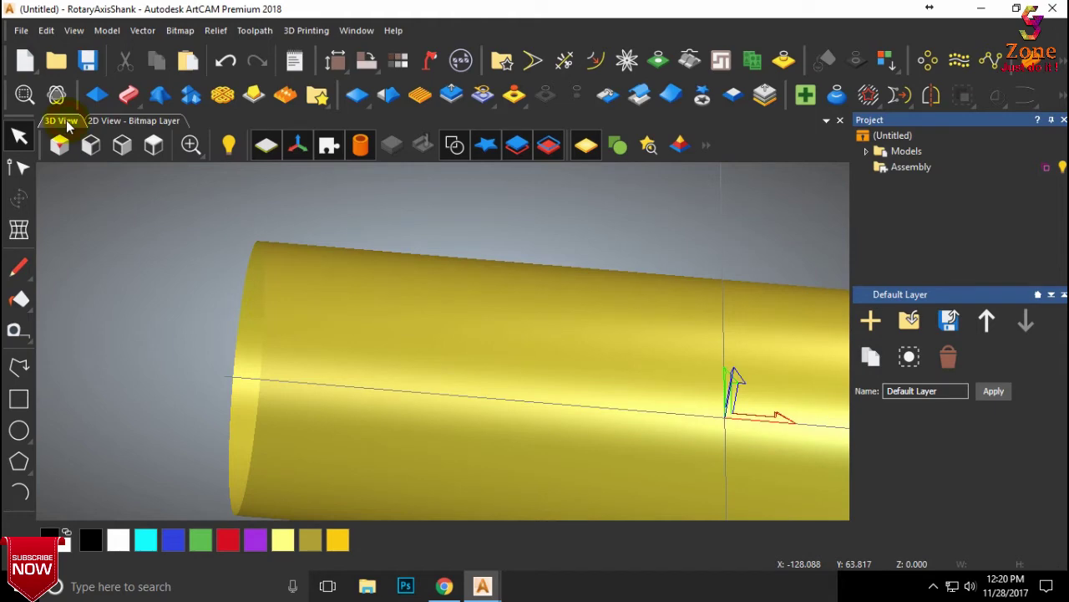
left_click(107, 122)
scroll(460, 443, "up", 3)
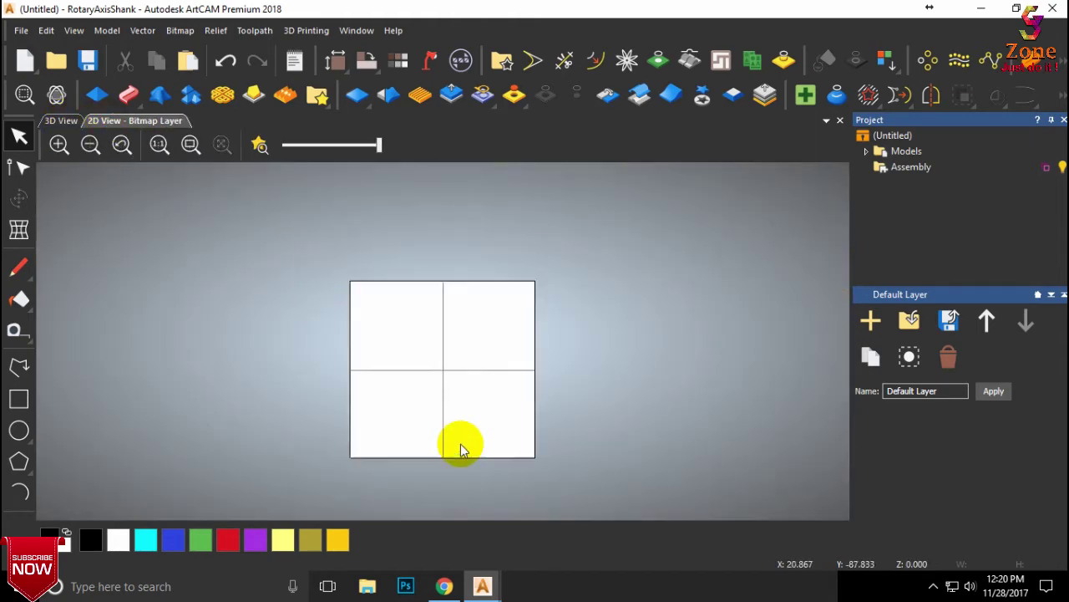
- Insert the vel 3 relief clipart from the 3DModelClub library, accepting its licence agreement, and centre it on the model
left_click(317, 94)
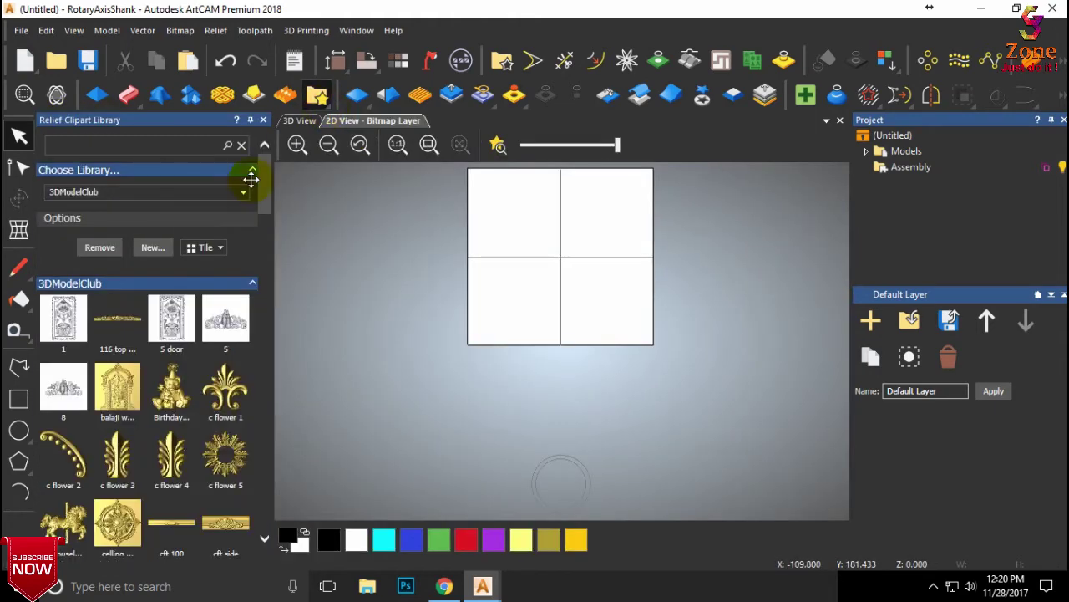
scroll(180, 437, "down", 5)
scroll(180, 437, "down", 8)
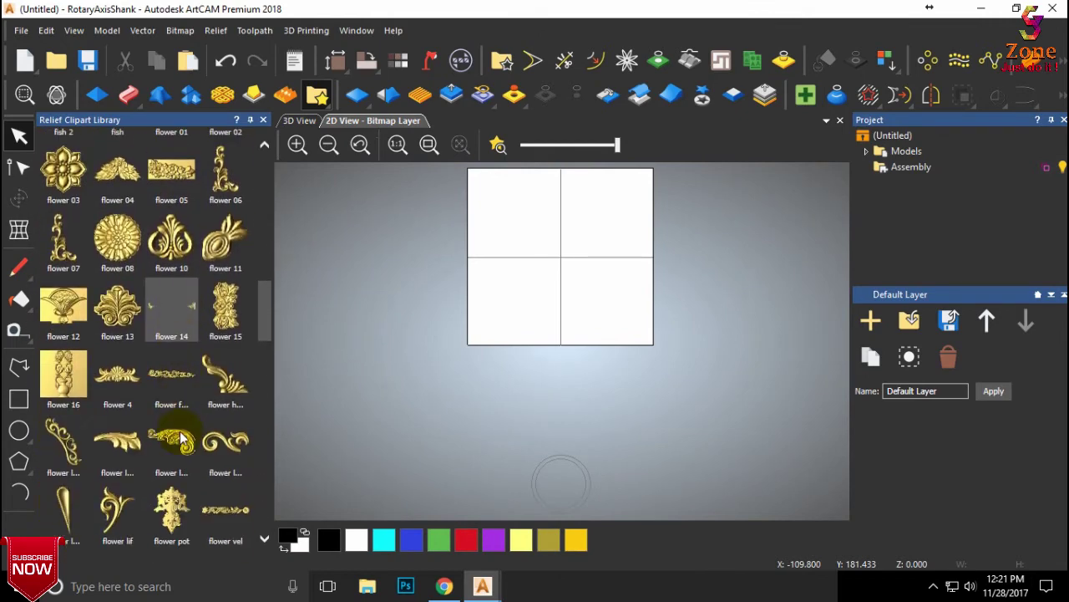
scroll(168, 385, "down", 3)
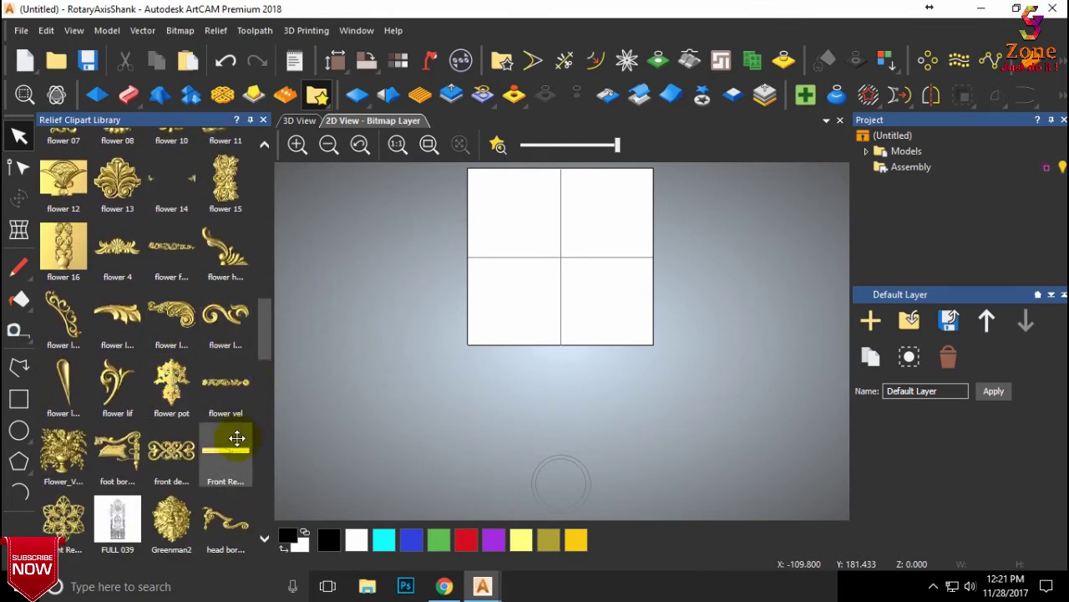
scroll(158, 458, "down", 10)
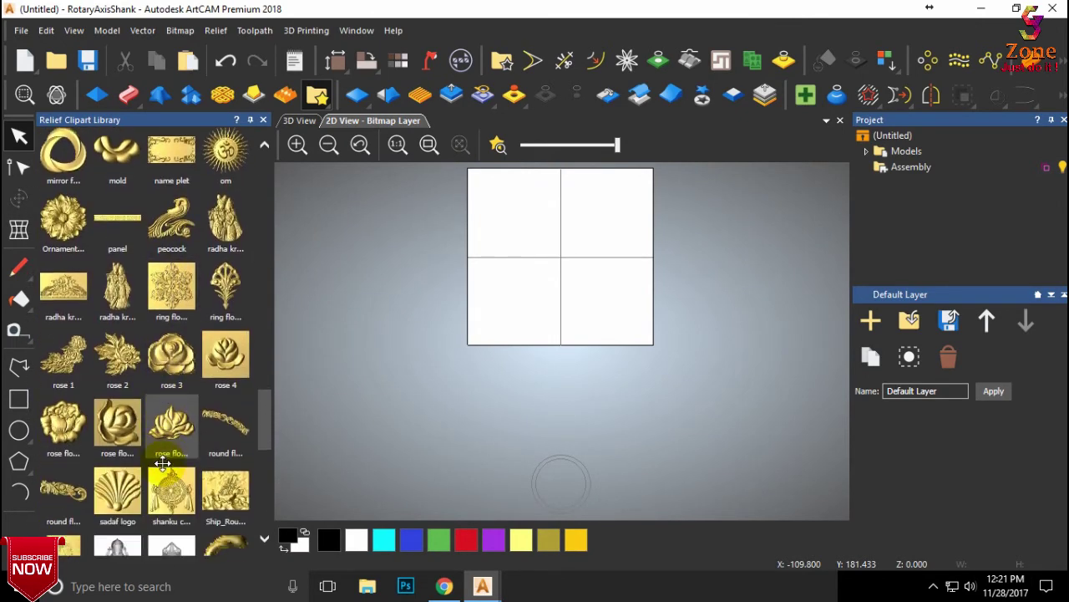
scroll(162, 462, "down", 4)
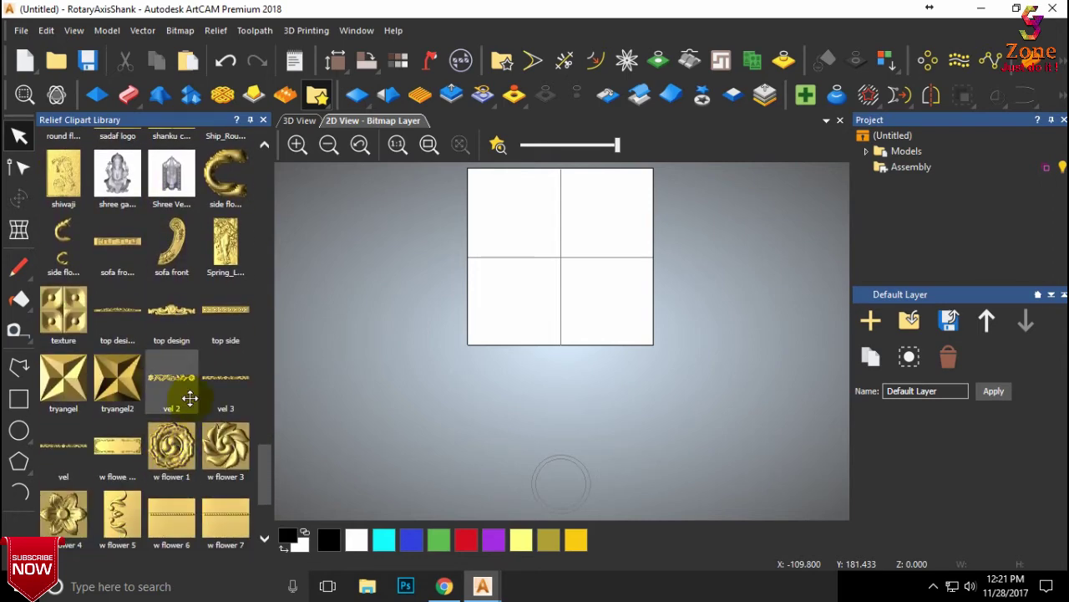
double_click(223, 374)
left_click(58, 411)
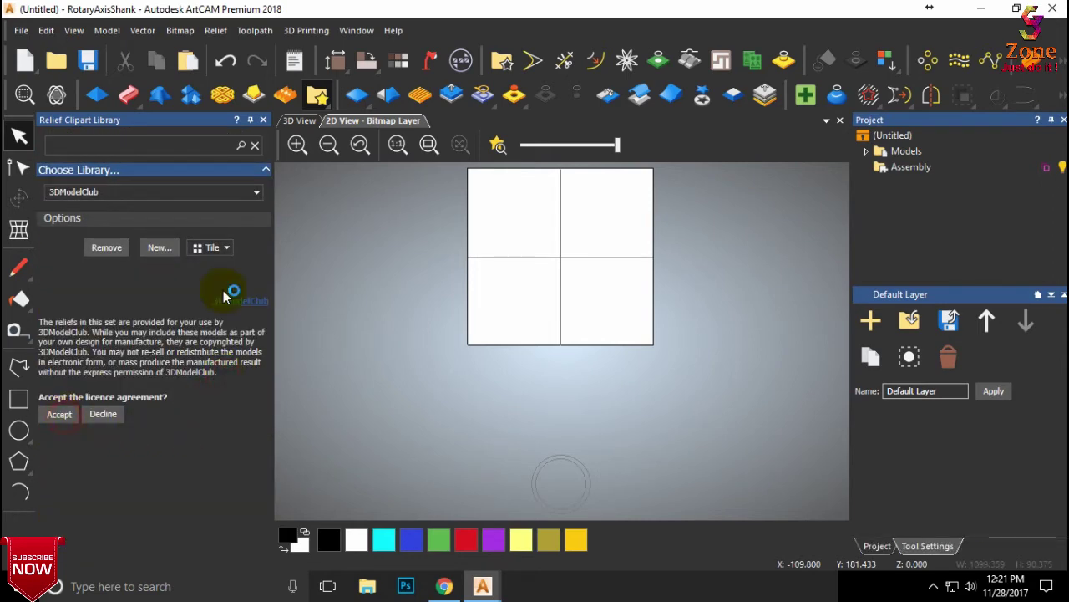
left_click(263, 119)
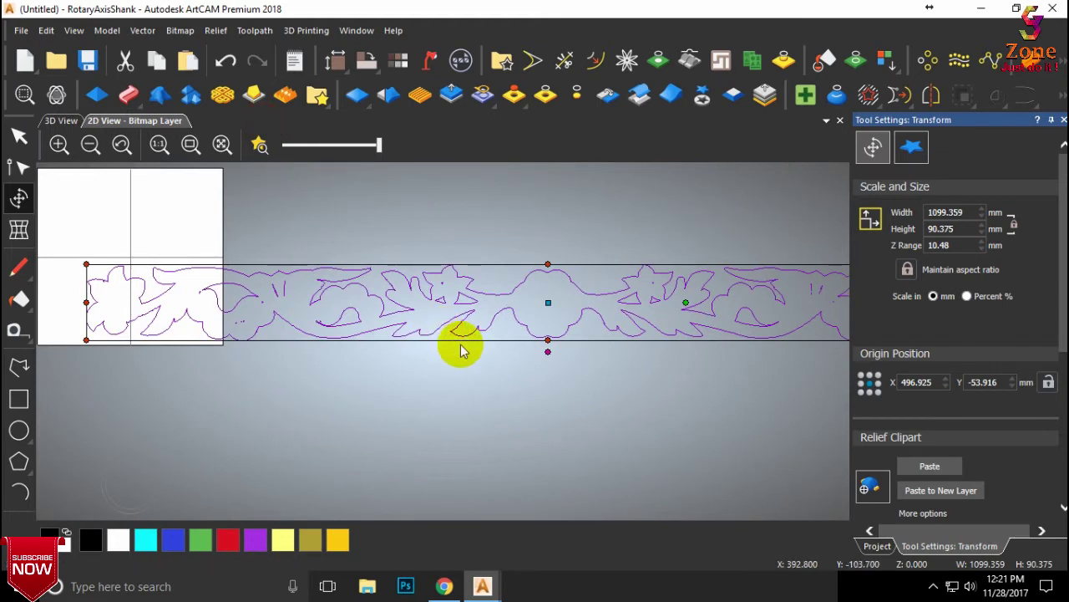
key("F9")
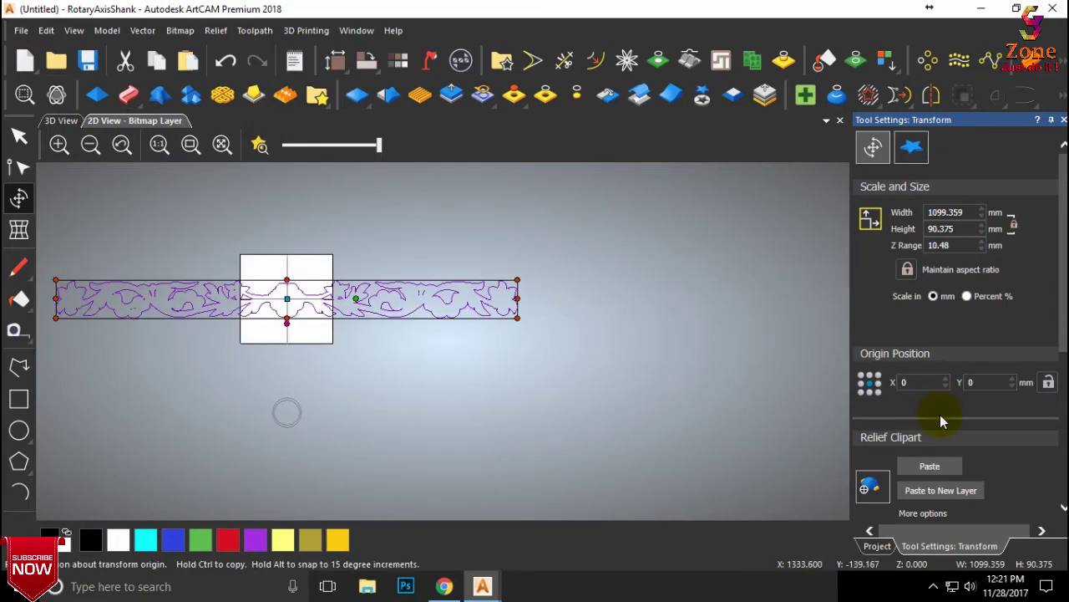
- Scale the vel 3 border clipart to a height of 53 mm, keeping its width in proportion
scroll(944, 413, "down", 3)
scroll(991, 364, "down", 3)
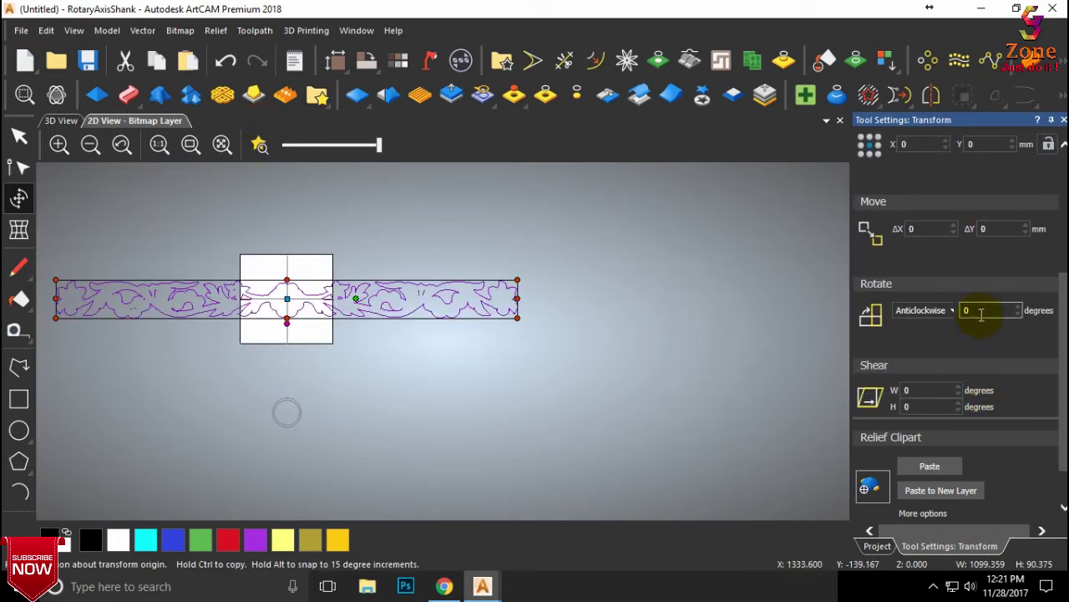
scroll(980, 311, "up", 5)
left_click(958, 228)
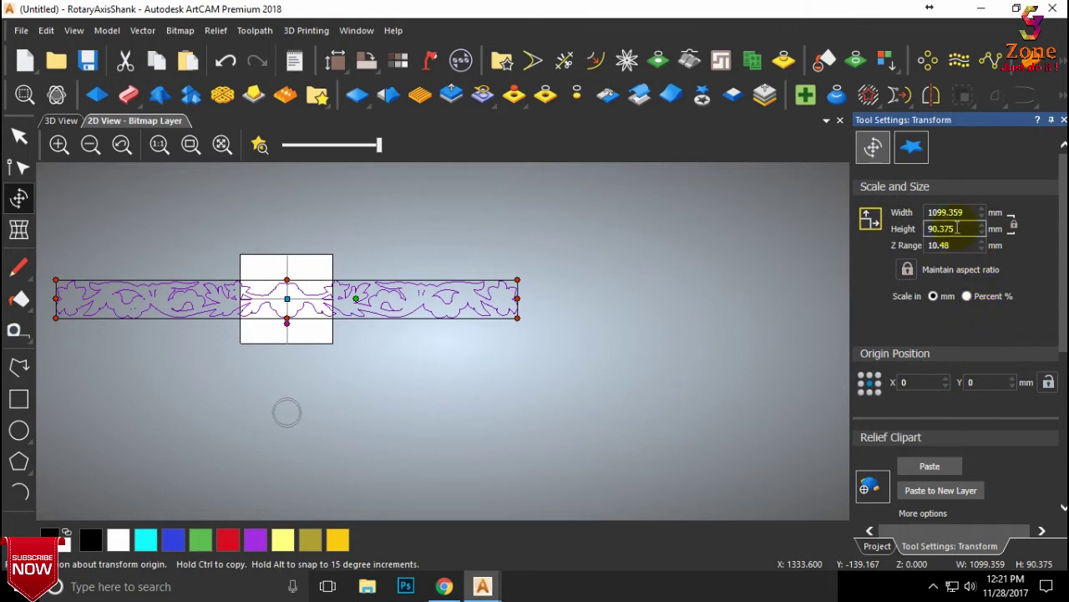
left_click(957, 228)
left_click_drag(955, 228, 926, 240)
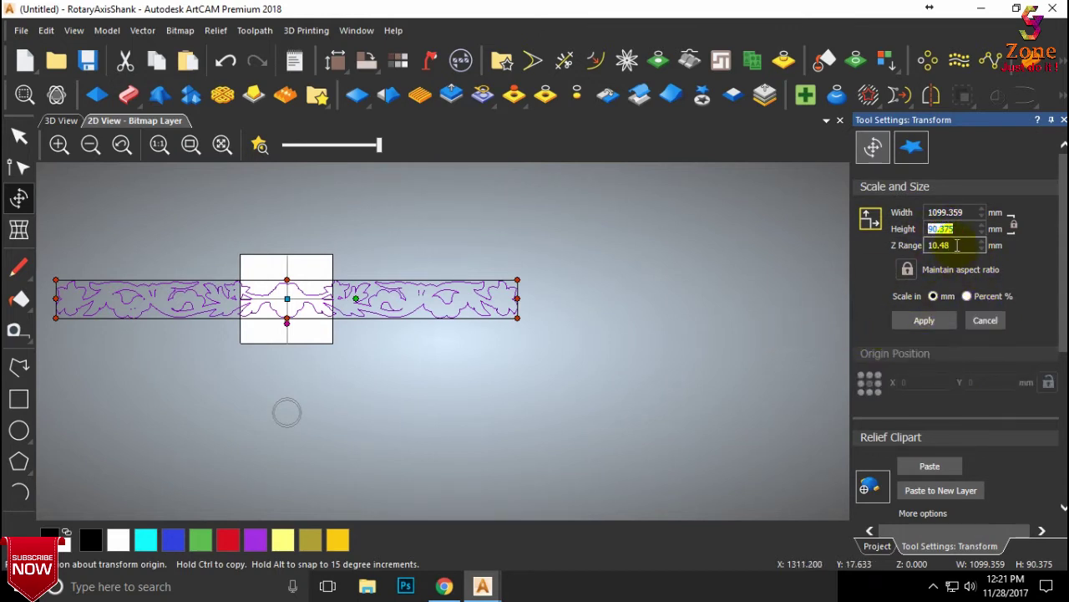
type("50")
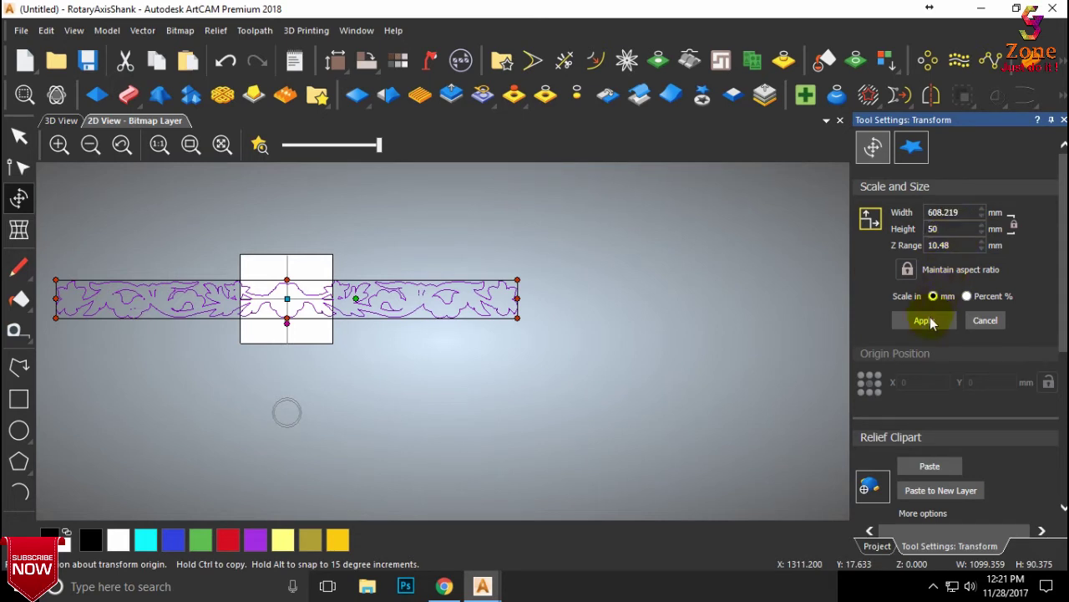
double_click(934, 228)
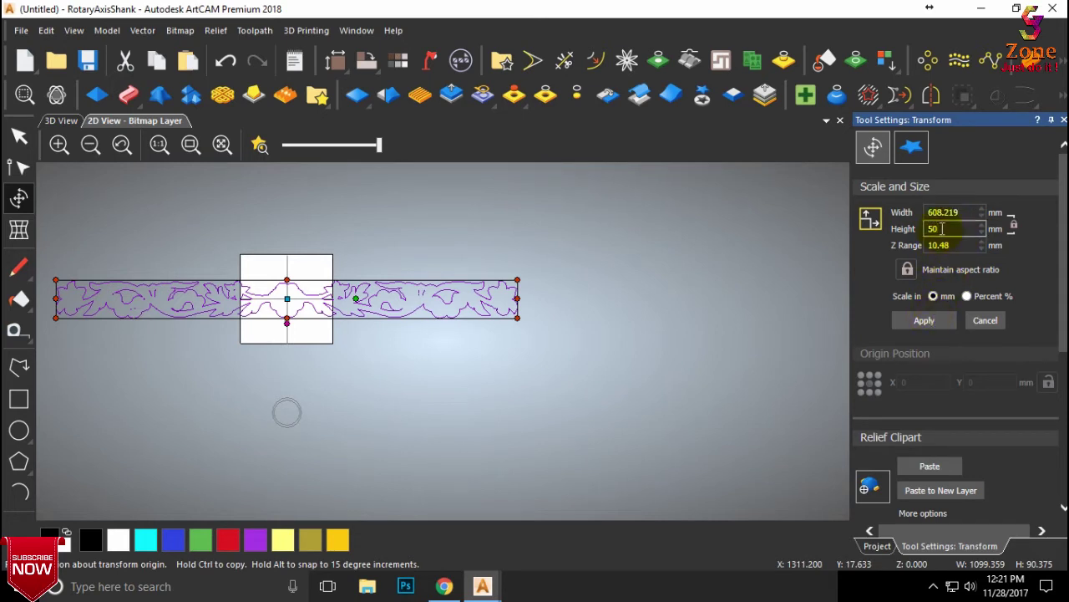
type("52")
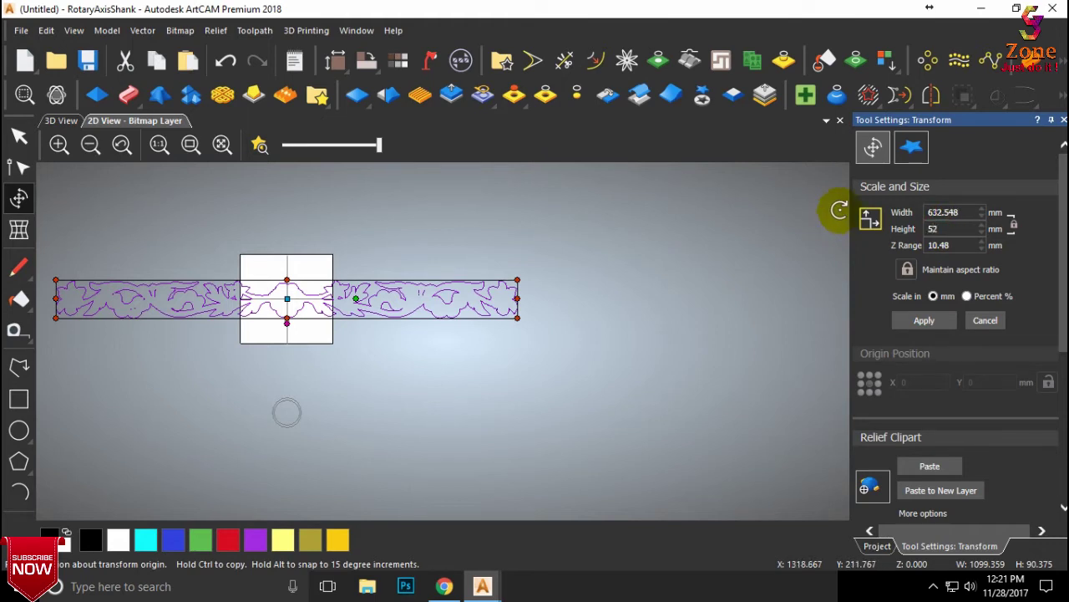
type("3")
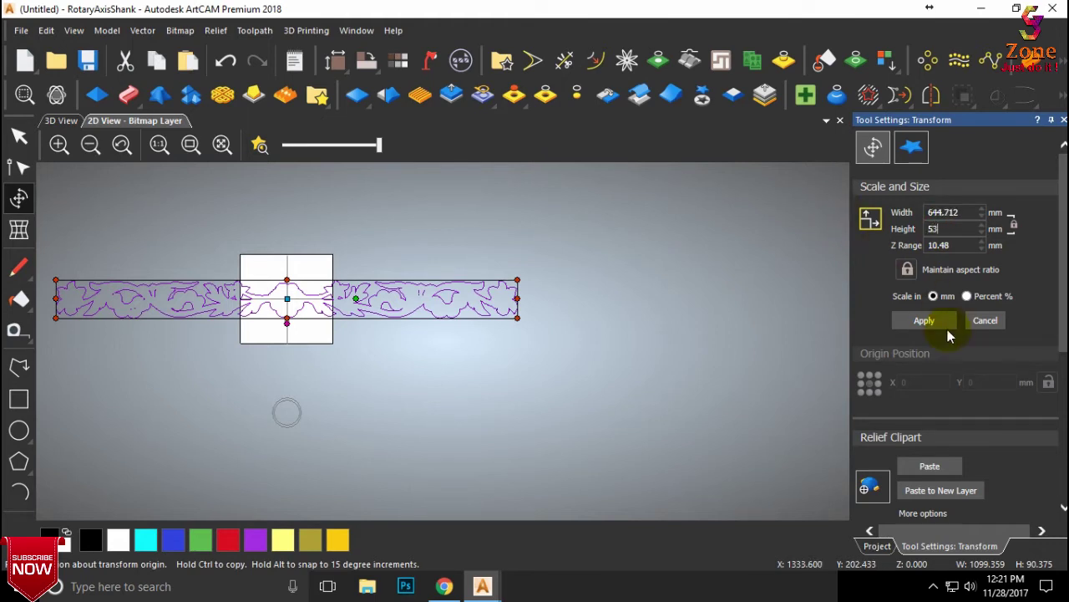
left_click(940, 323)
- Rotate the border clipart 90 degrees anticlockwise so it runs vertically across the model
scroll(261, 303, "up", 4)
scroll(346, 305, "down", 2)
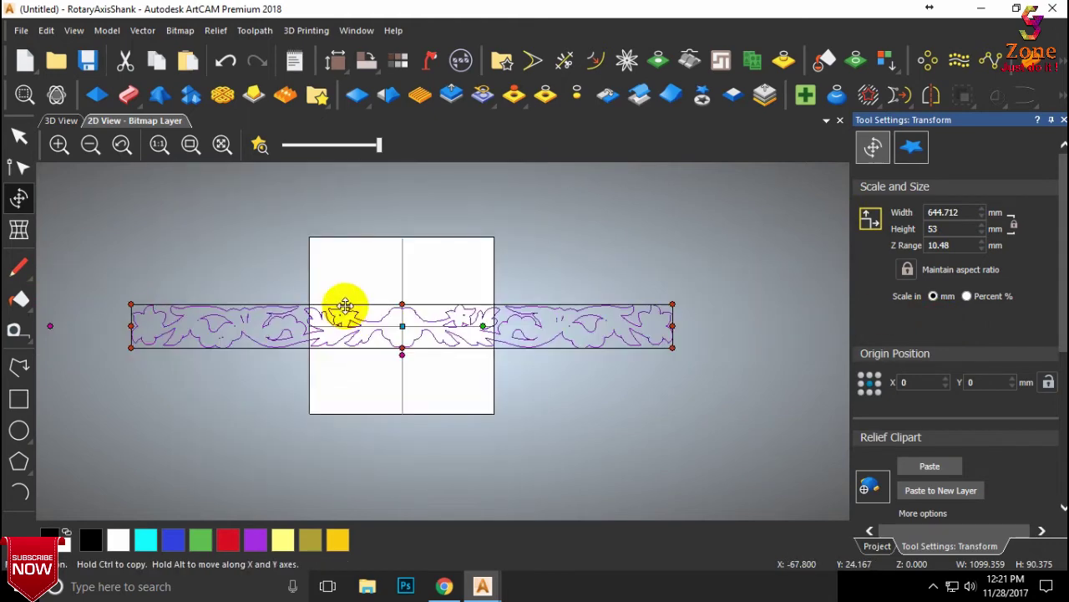
scroll(387, 312, "up", 2)
scroll(961, 243, "down", 5)
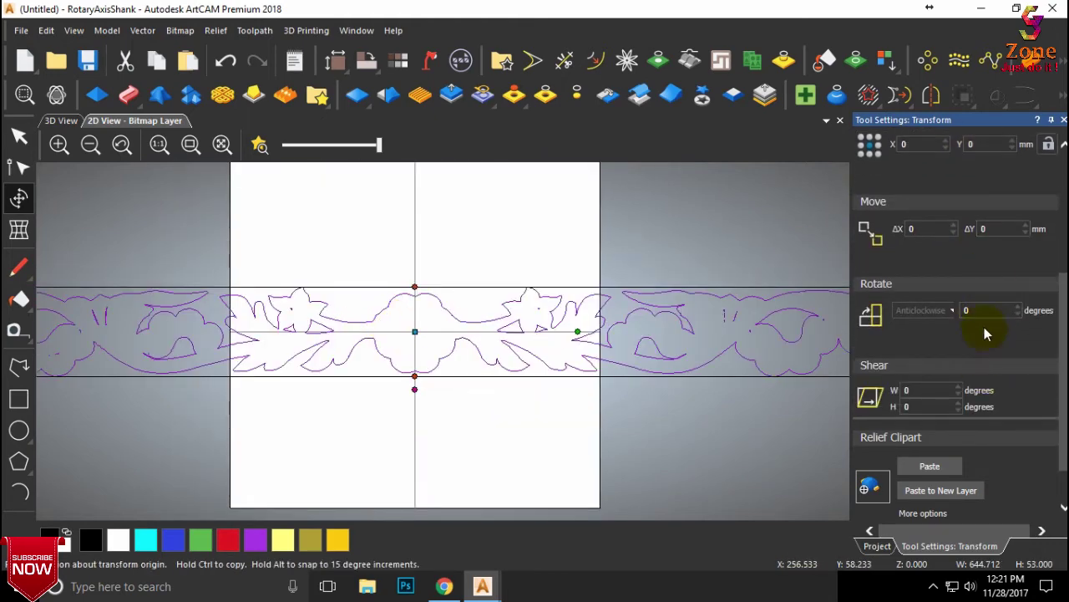
double_click(982, 310)
type("9")
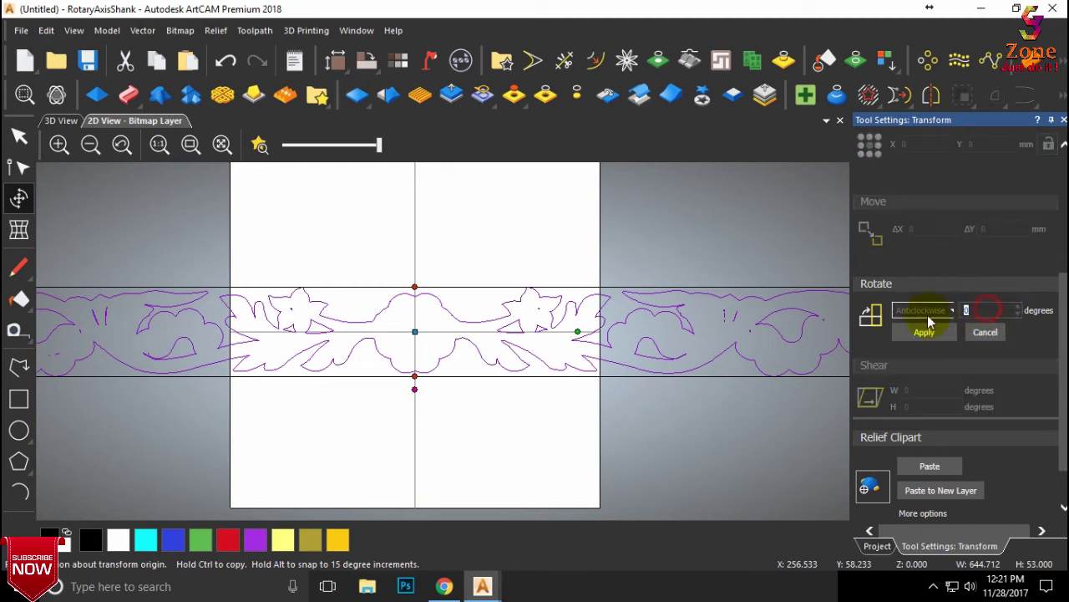
type("0")
left_click(924, 331)
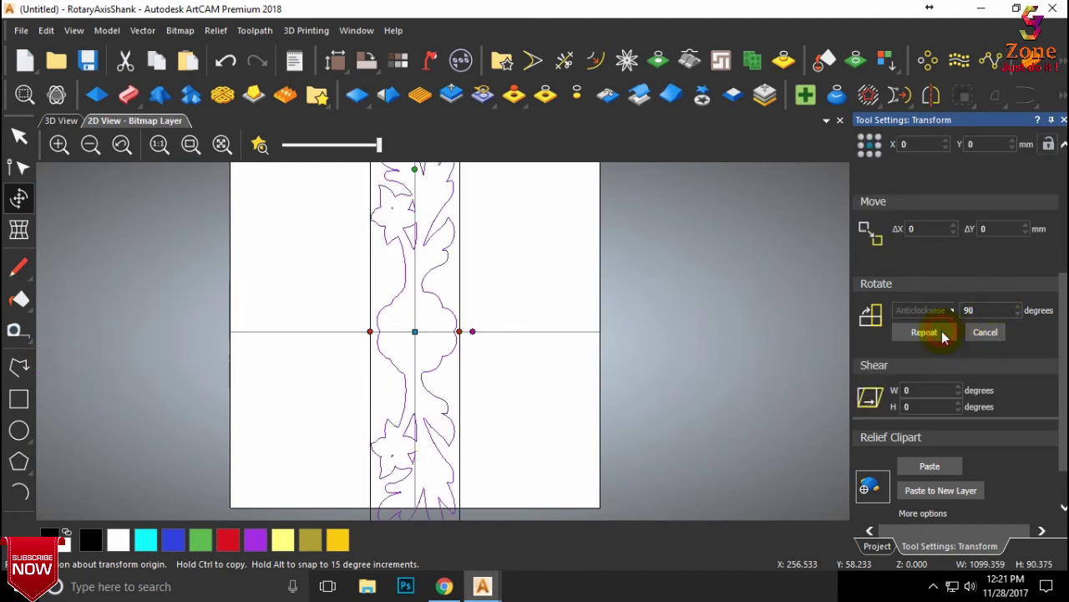
- Mirror the vertical border to its right three times, keeping the originals, to form four adjoining strips
scroll(448, 285, "down", 2)
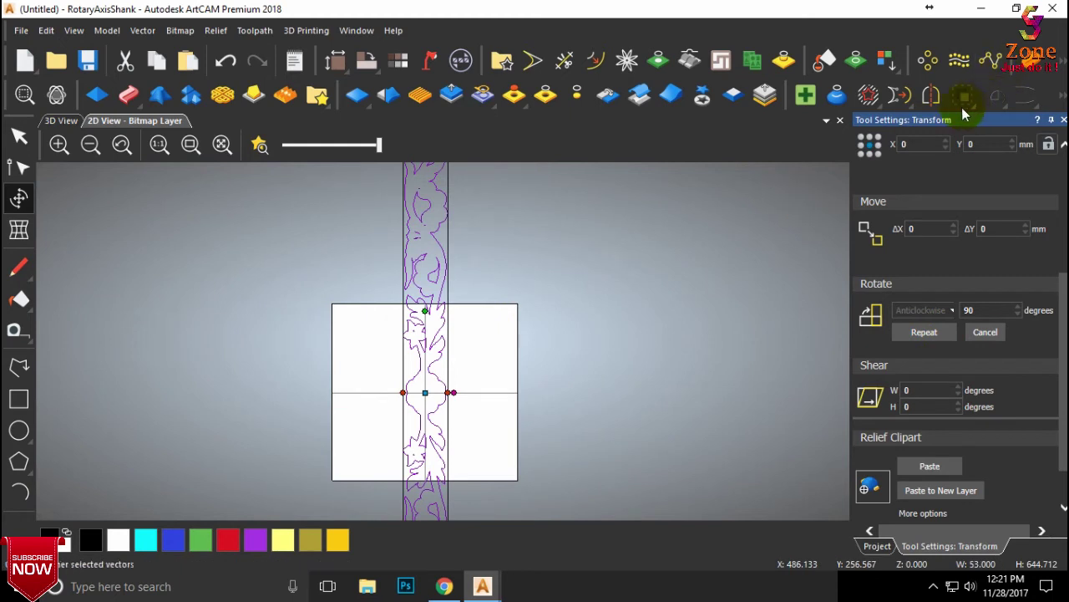
left_click(930, 94)
left_click(772, 321)
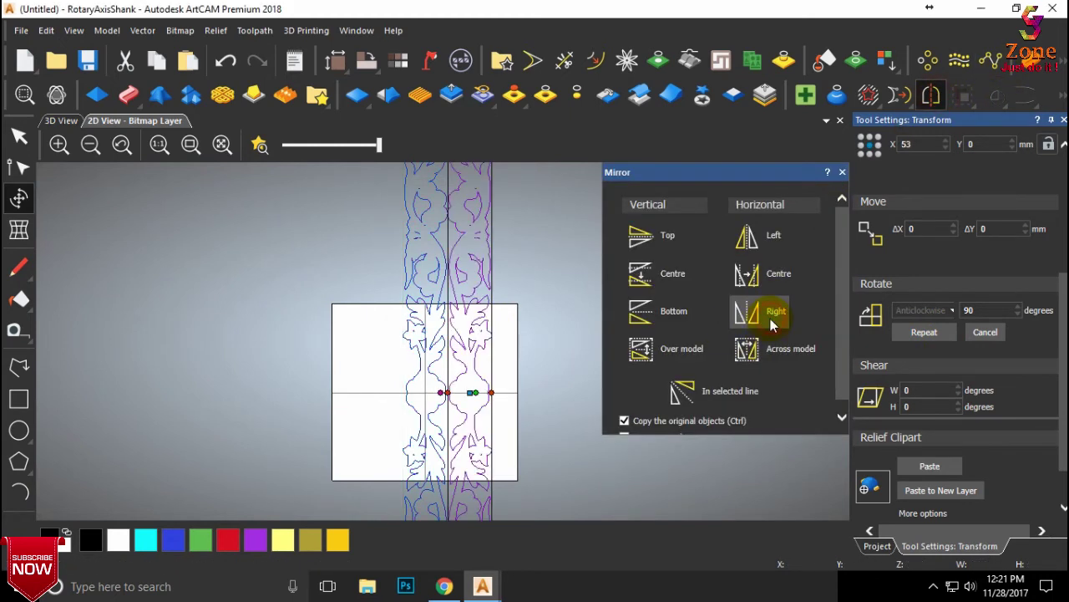
left_click(772, 322)
left_click(771, 320)
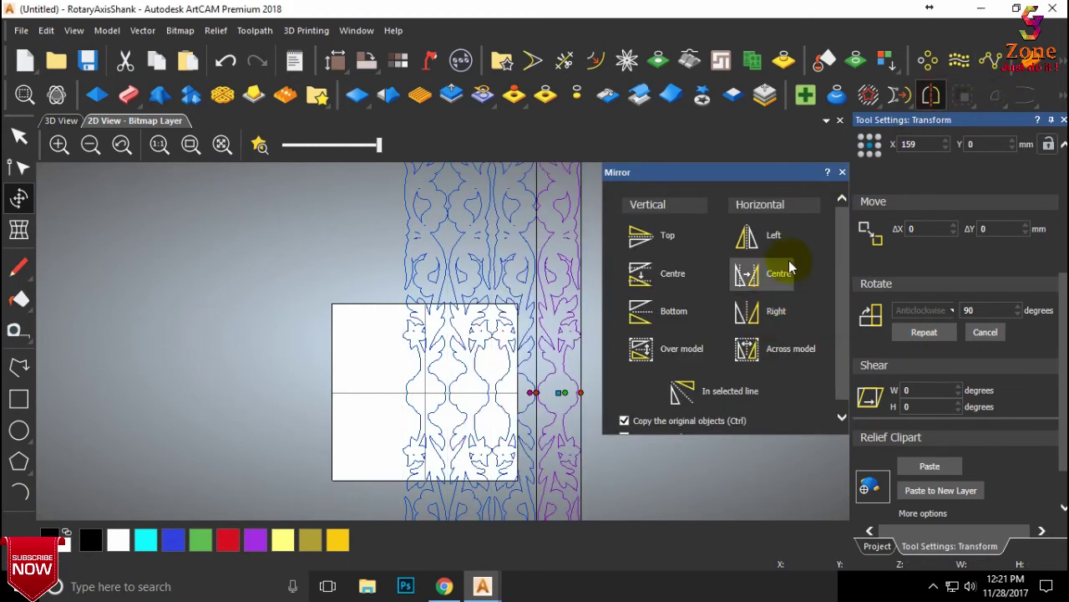
left_click(842, 171)
- Select all four border strips together and centre them on the model
left_click(631, 253)
left_click_drag(631, 219, 371, 258)
key("F9")
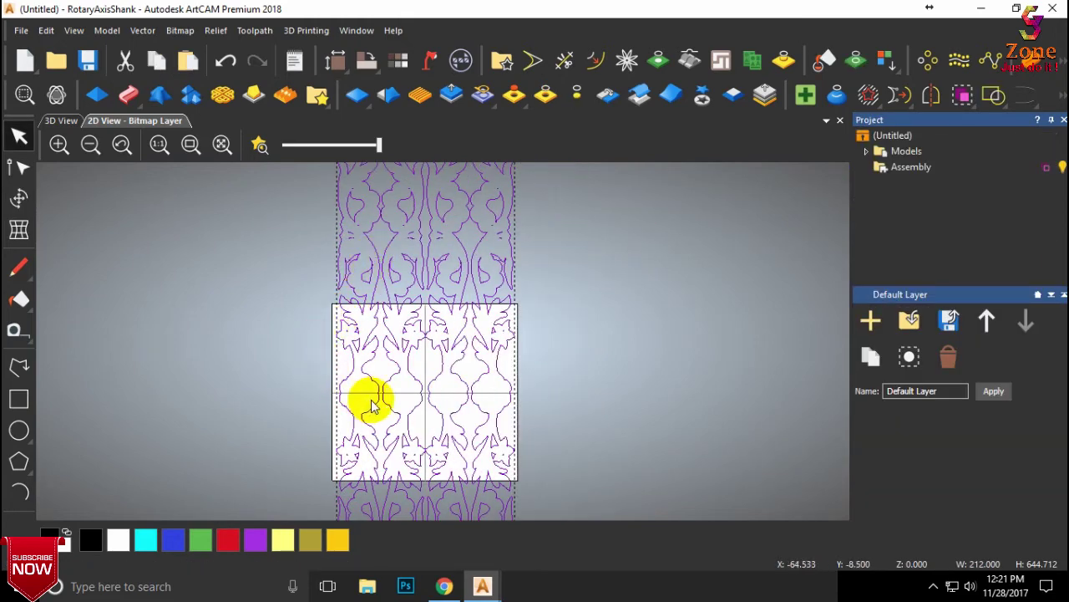
scroll(378, 420, "up", 2)
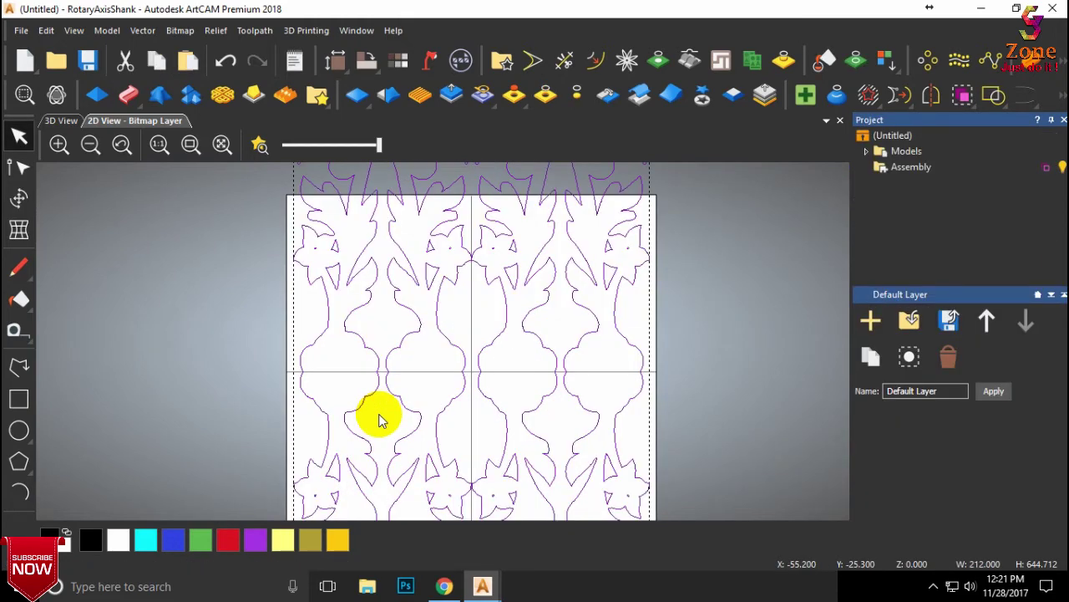
scroll(437, 370, "down", 2)
- Select the four border strips again and set their Z range to 4 mm
left_click(605, 250)
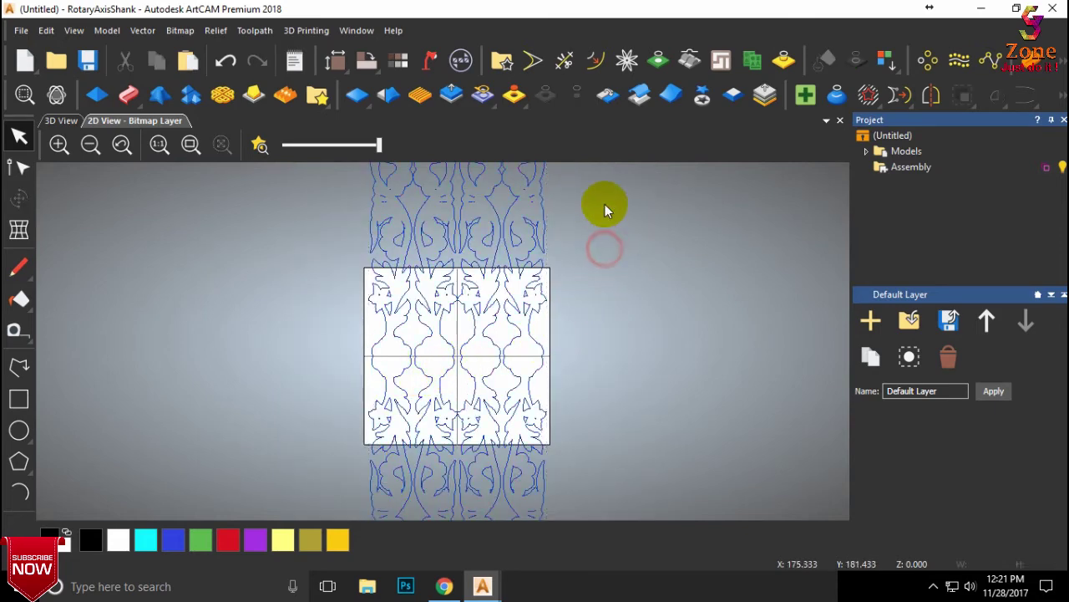
left_click_drag(605, 211, 317, 234)
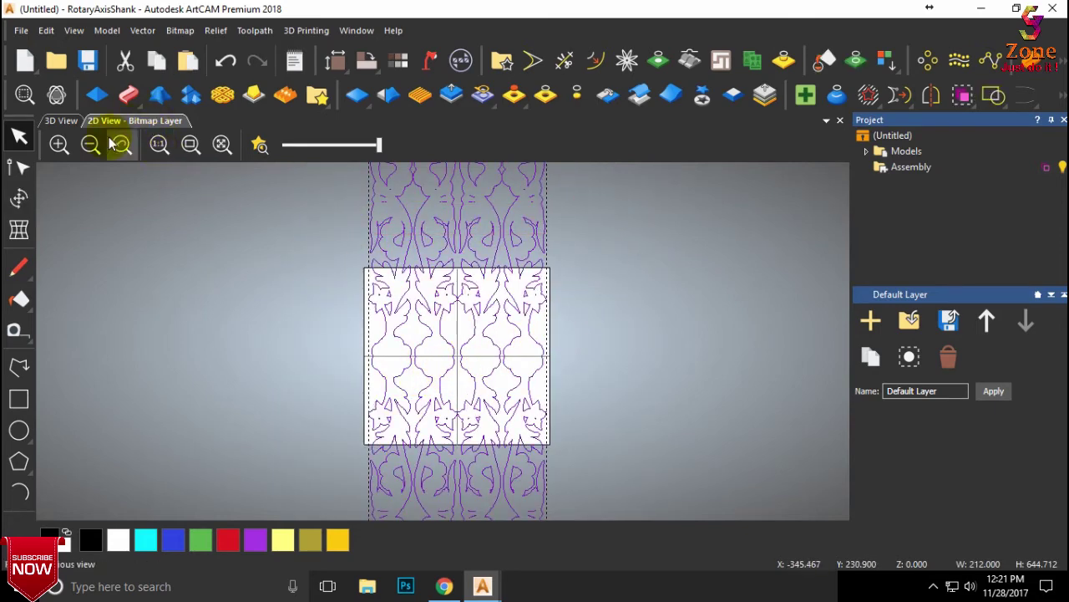
left_click(22, 202)
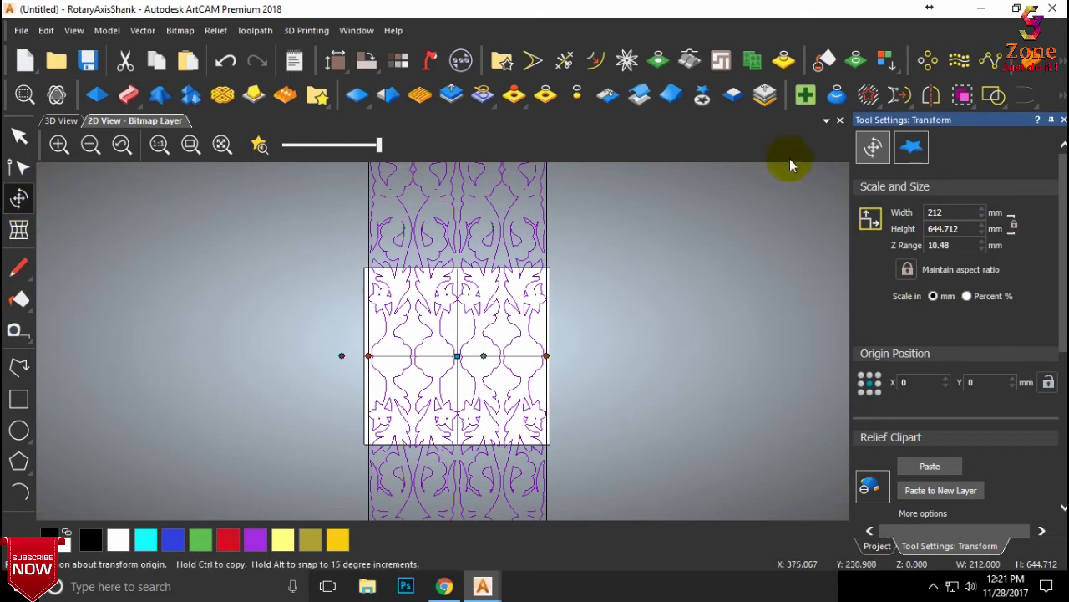
left_click(615, 281)
left_click(577, 197)
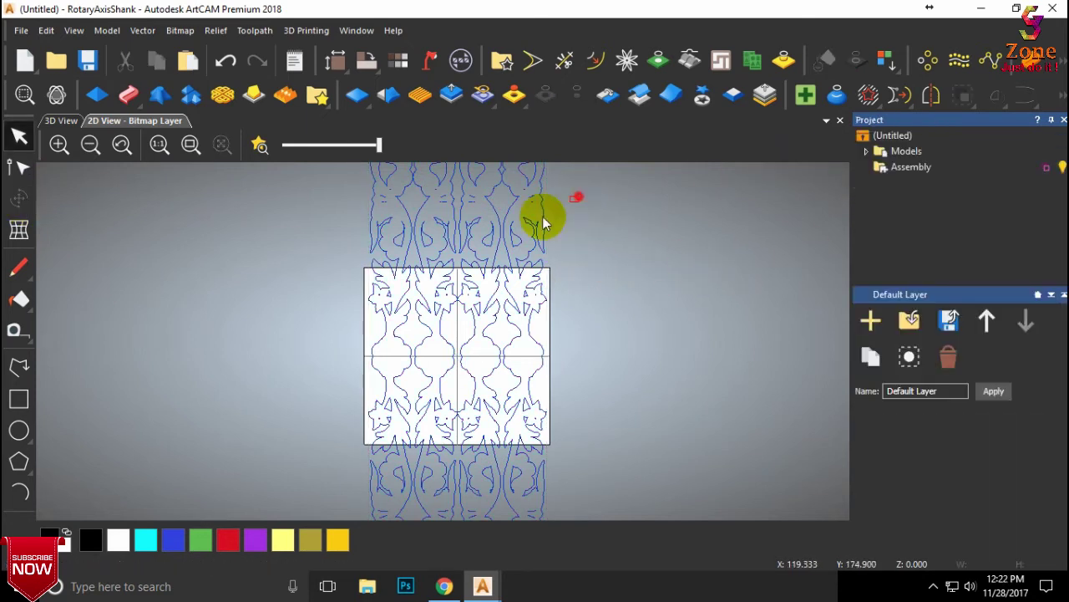
left_click_drag(544, 221, 319, 226)
left_click(19, 198)
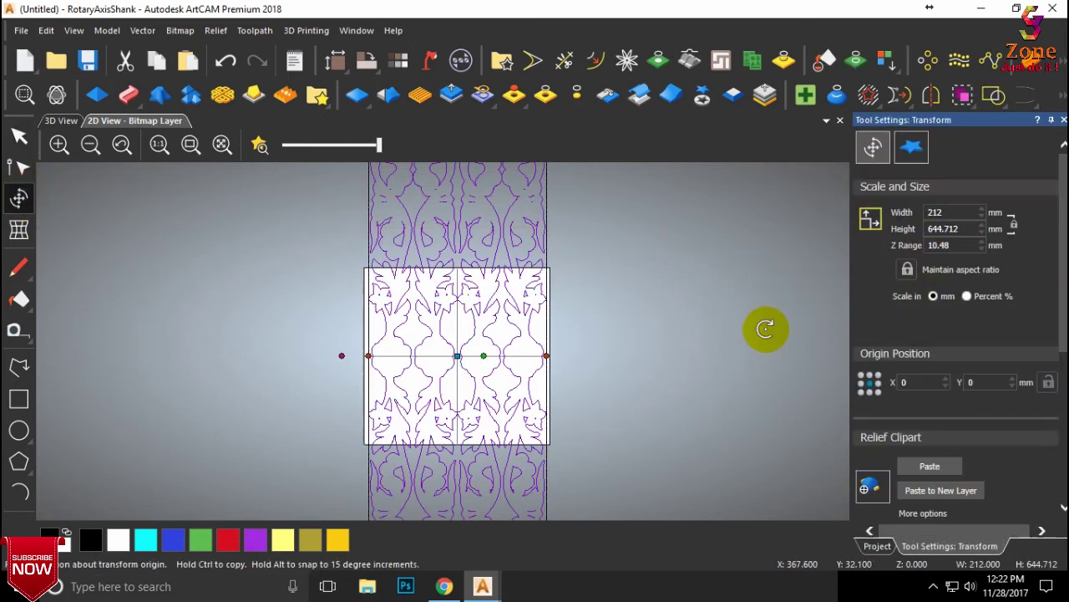
double_click(968, 245)
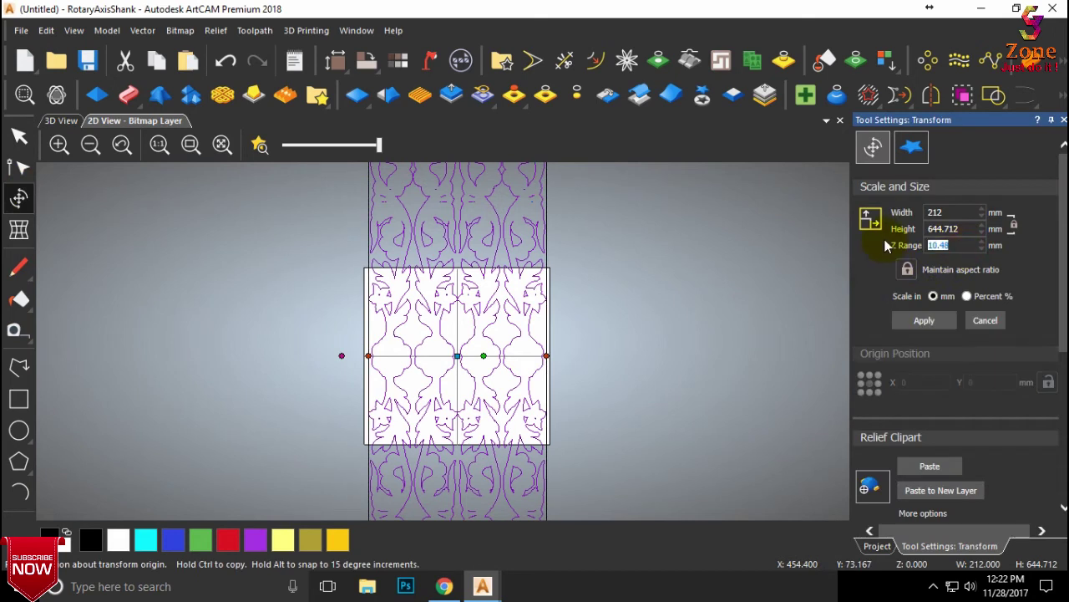
type("4")
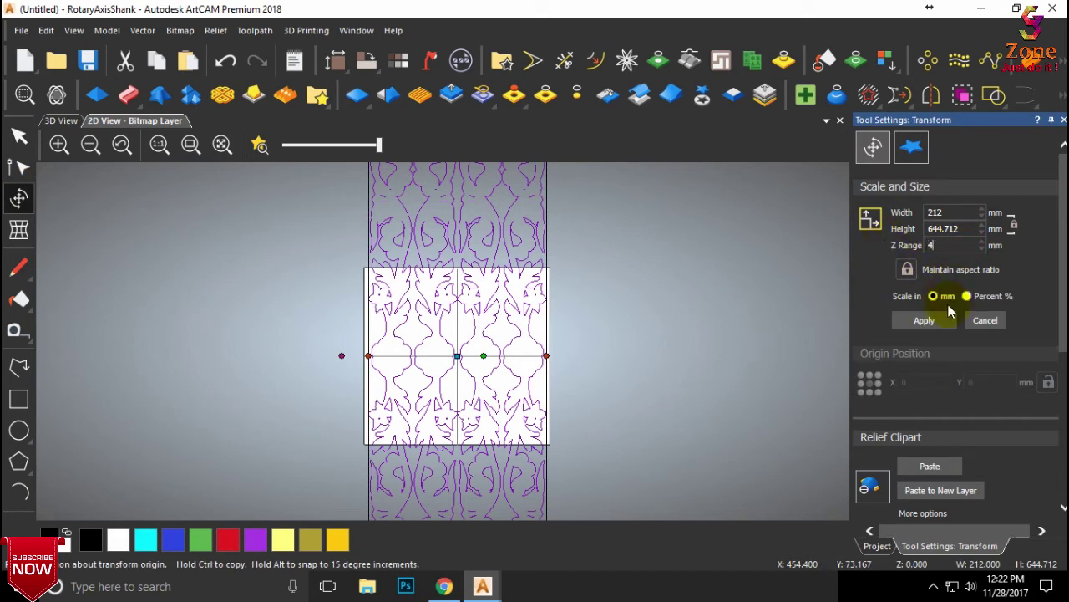
left_click(931, 321)
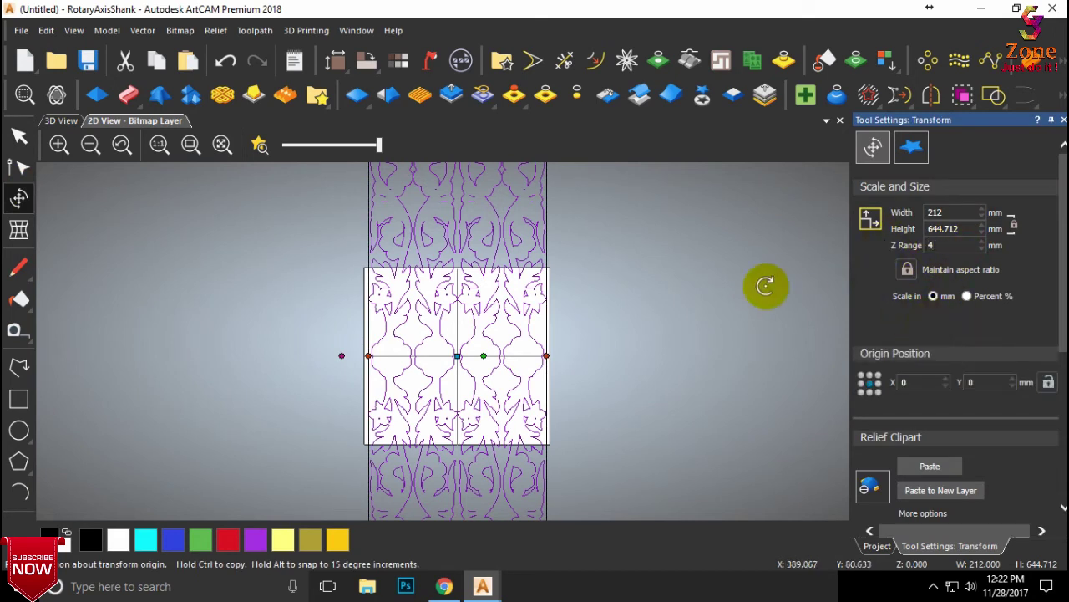
- Paste the four border strips into the relief and show the wrapped shank in the 3D view
left_click(945, 469)
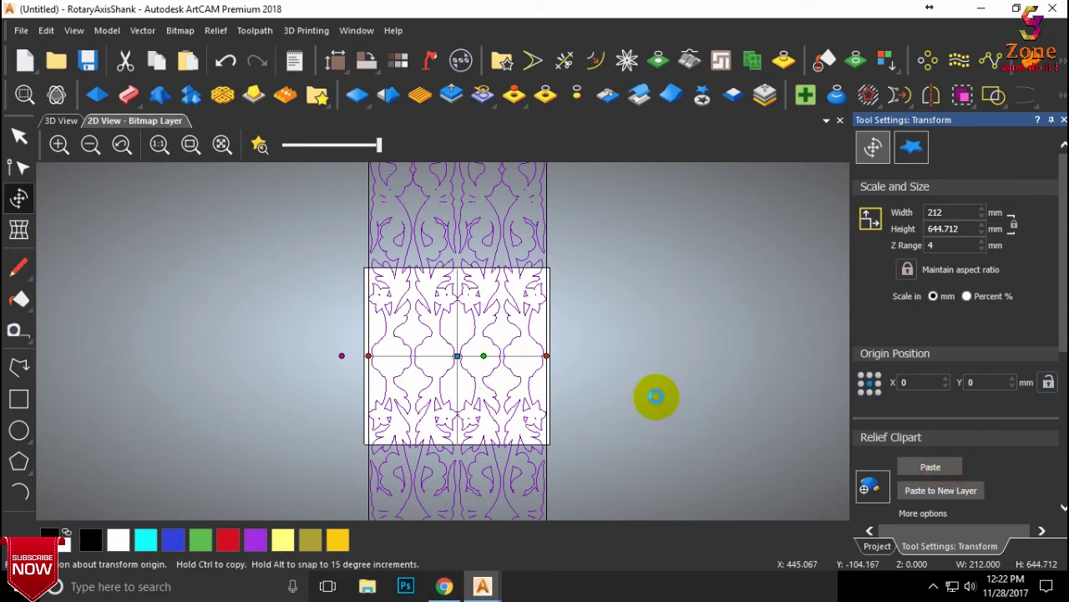
left_click(507, 386)
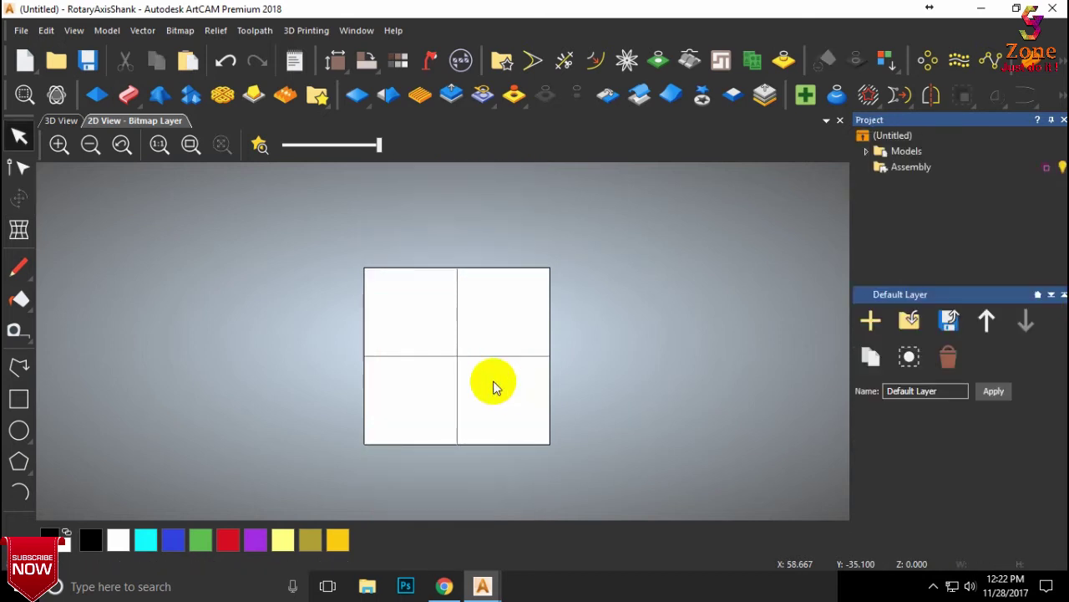
left_click(50, 121)
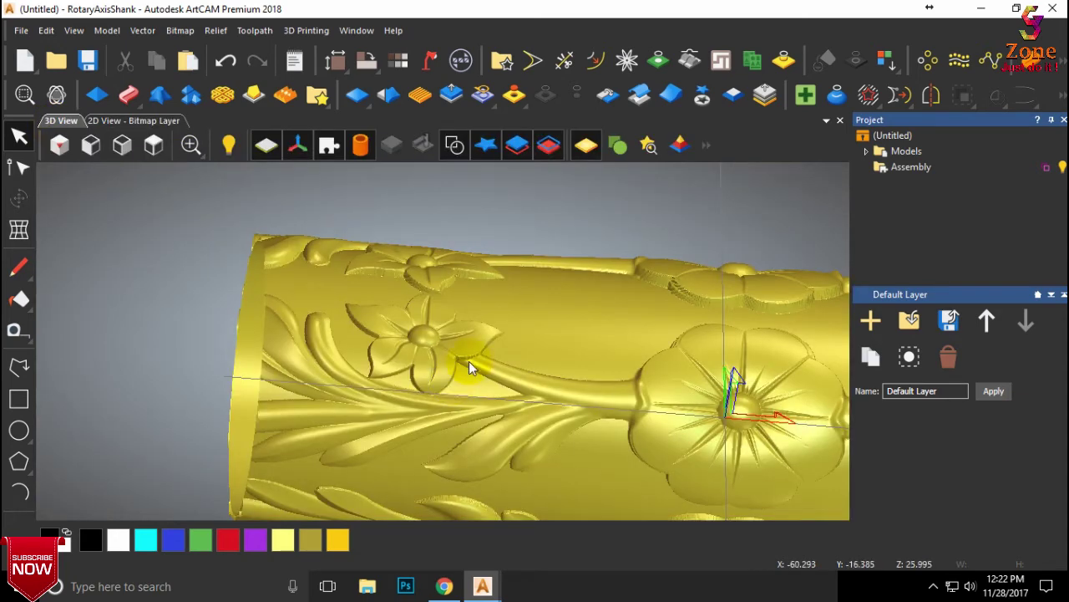
- Inspect the wrapped floral relief on the shank from several angles and finish in the top view
scroll(478, 351, "down", 1)
scroll(497, 356, "down", 1)
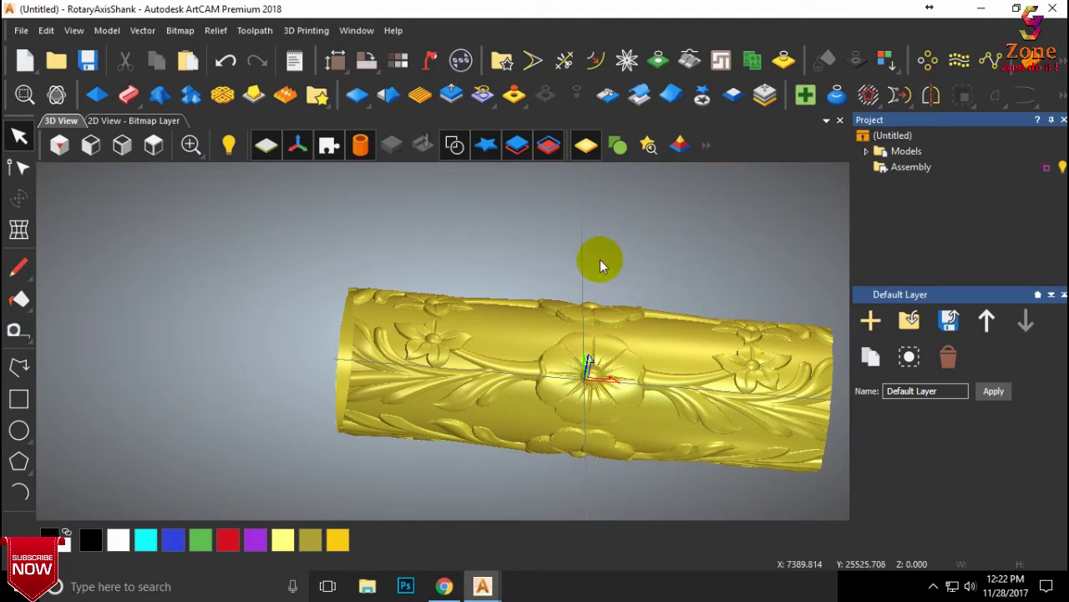
left_click_drag(596, 258, 585, 251)
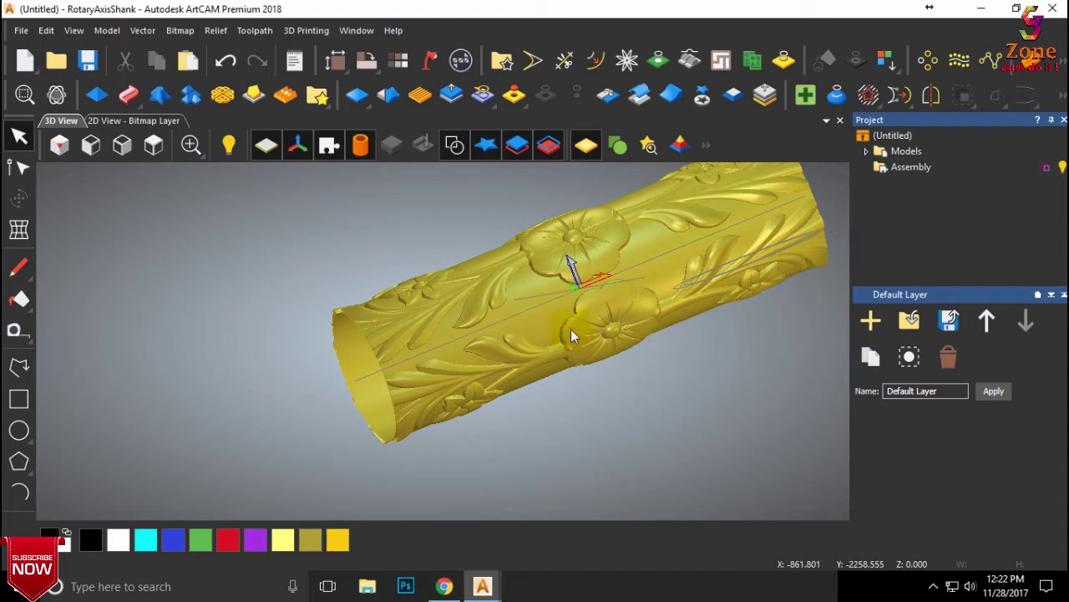
left_click_drag(570, 329, 616, 264)
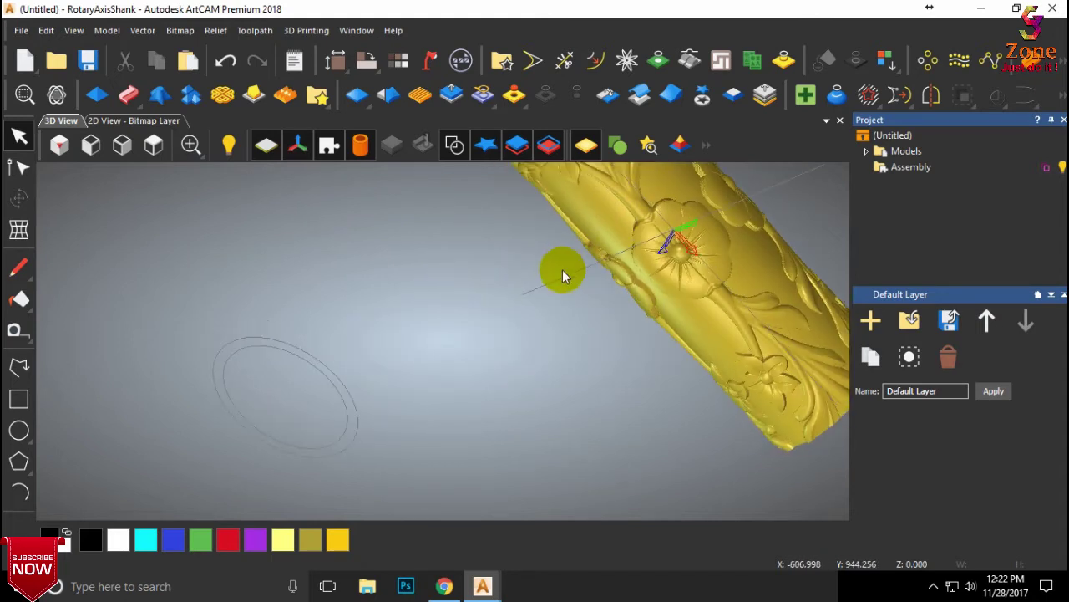
left_click(155, 149)
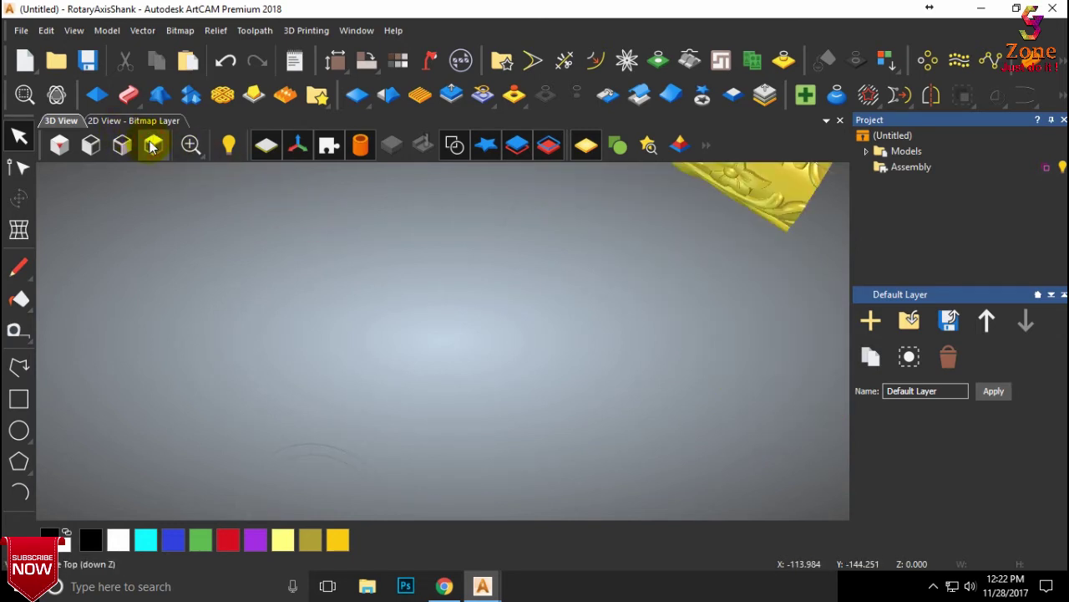
left_click(153, 147)
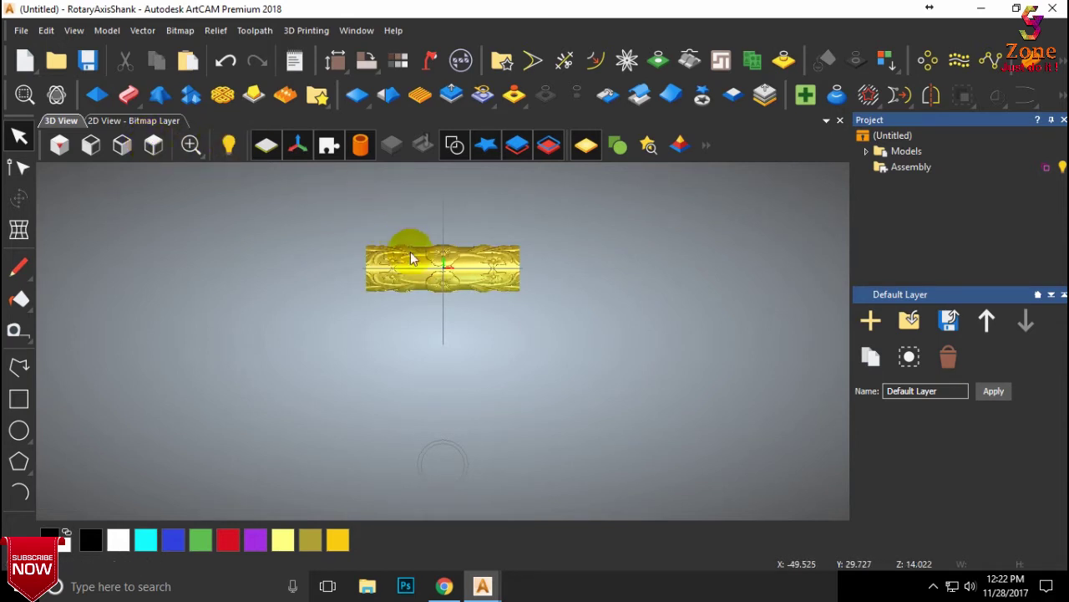
scroll(433, 279, "up", 3)
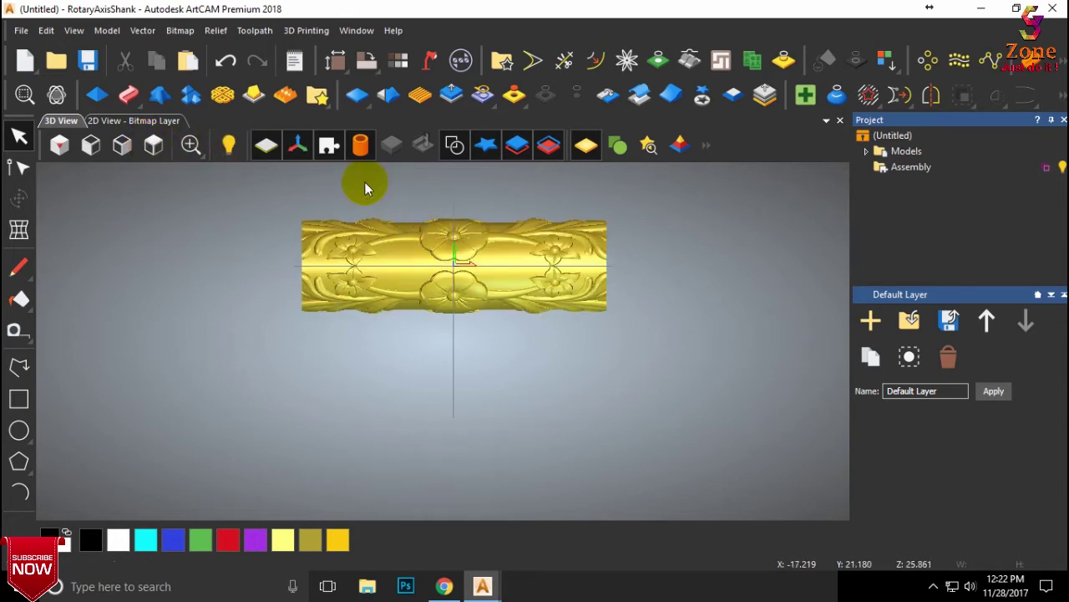
left_click(430, 63)
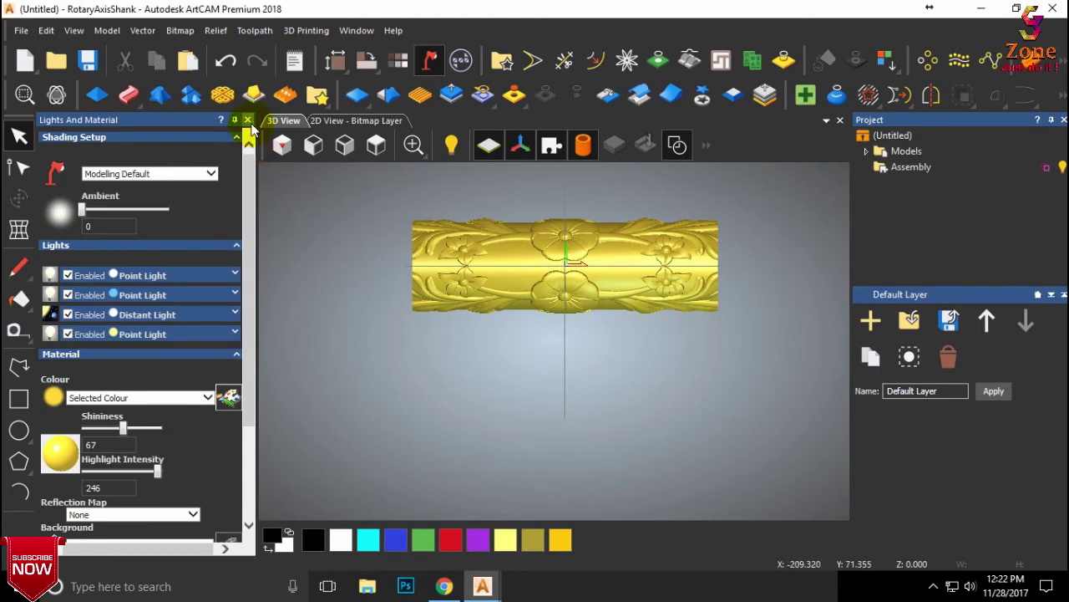
left_click(247, 121)
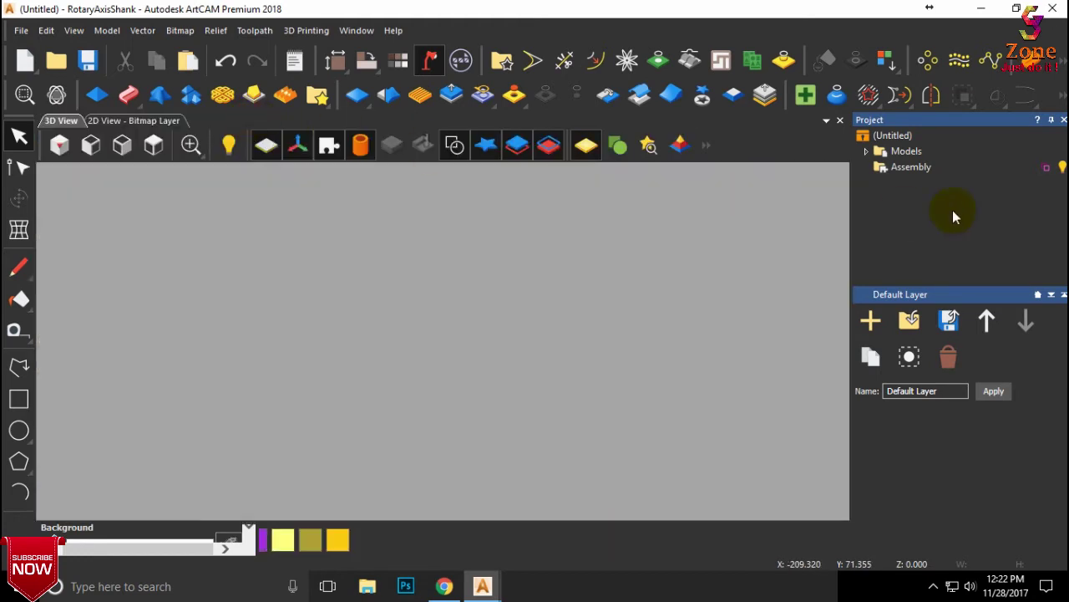
left_click(153, 146)
- Set the root assembly's material to 24ct Polished Gold and check the relief up close
left_click(911, 167)
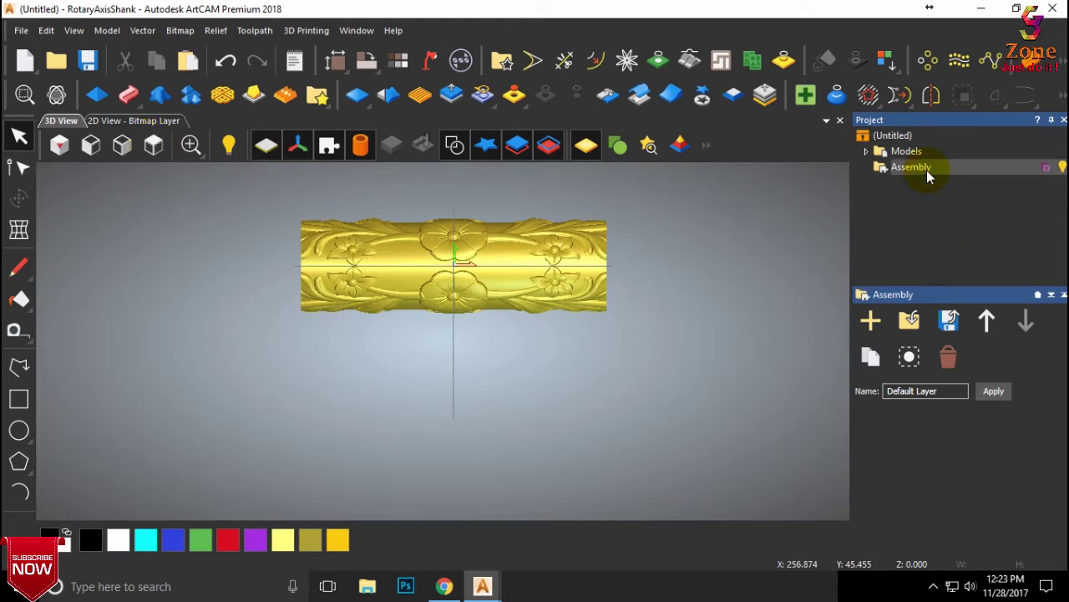
left_click(913, 168)
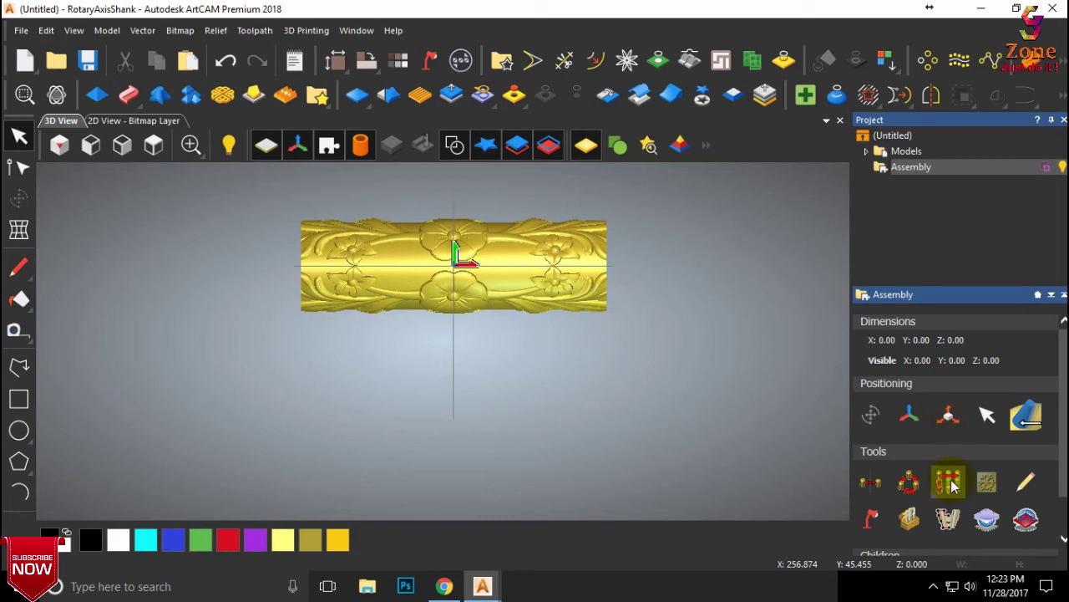
left_click(900, 502)
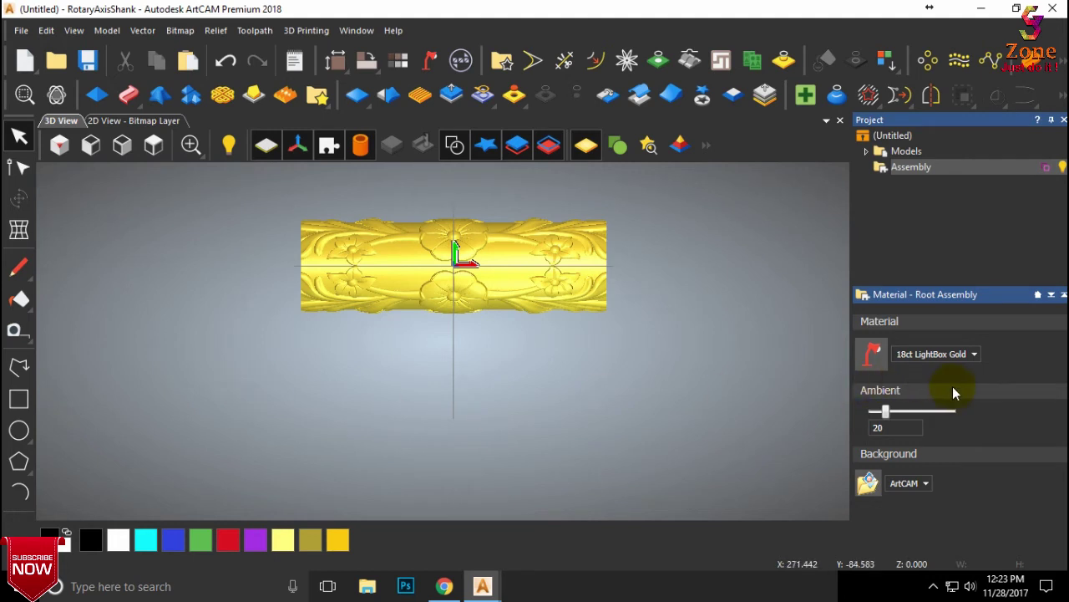
left_click(973, 353)
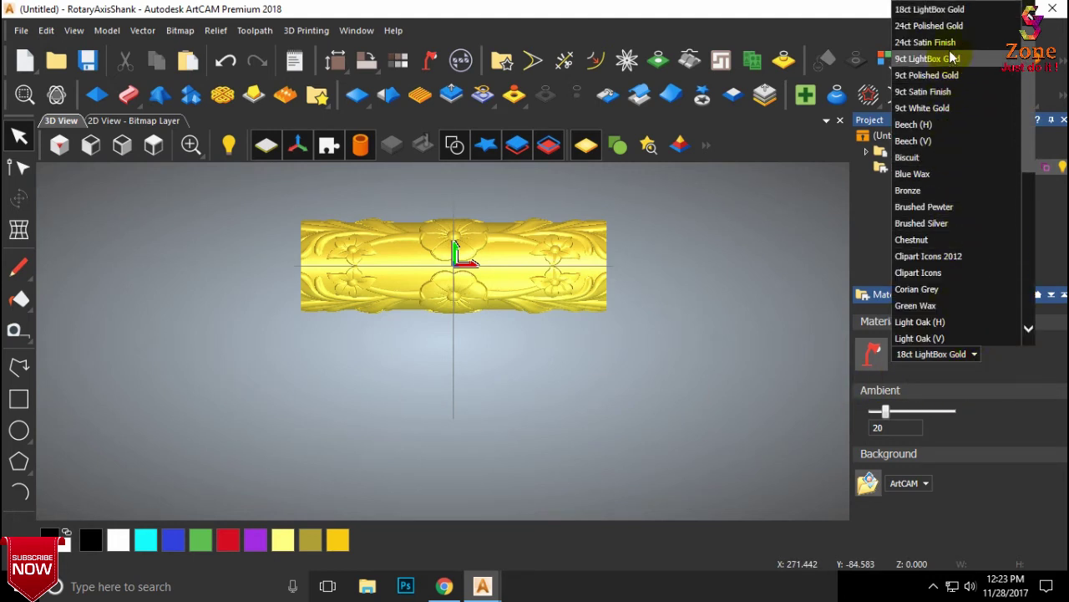
scroll(964, 319, "down", 7)
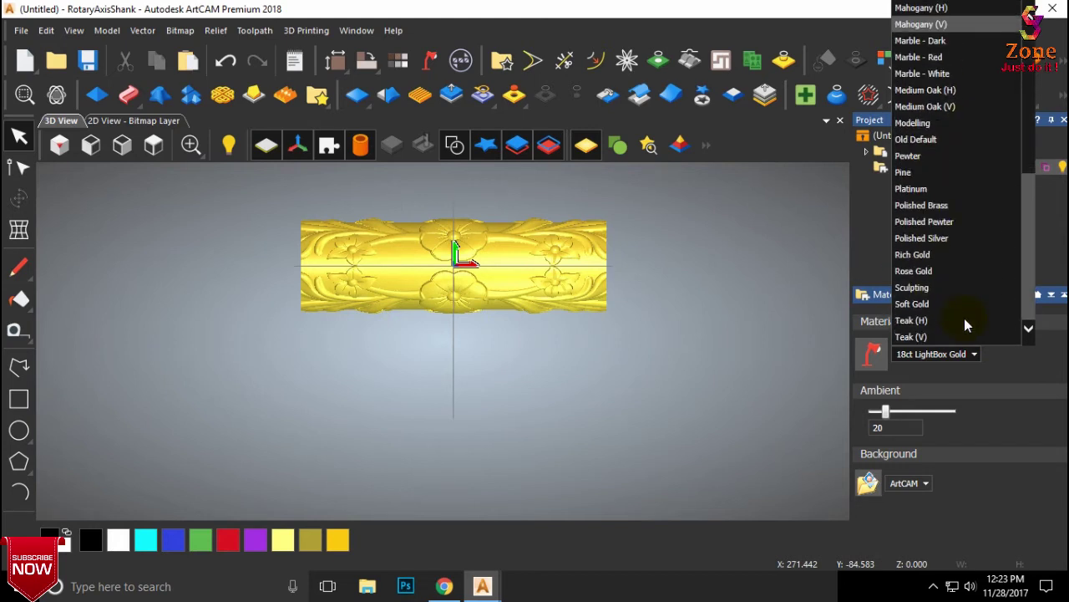
scroll(964, 318, "up", 4)
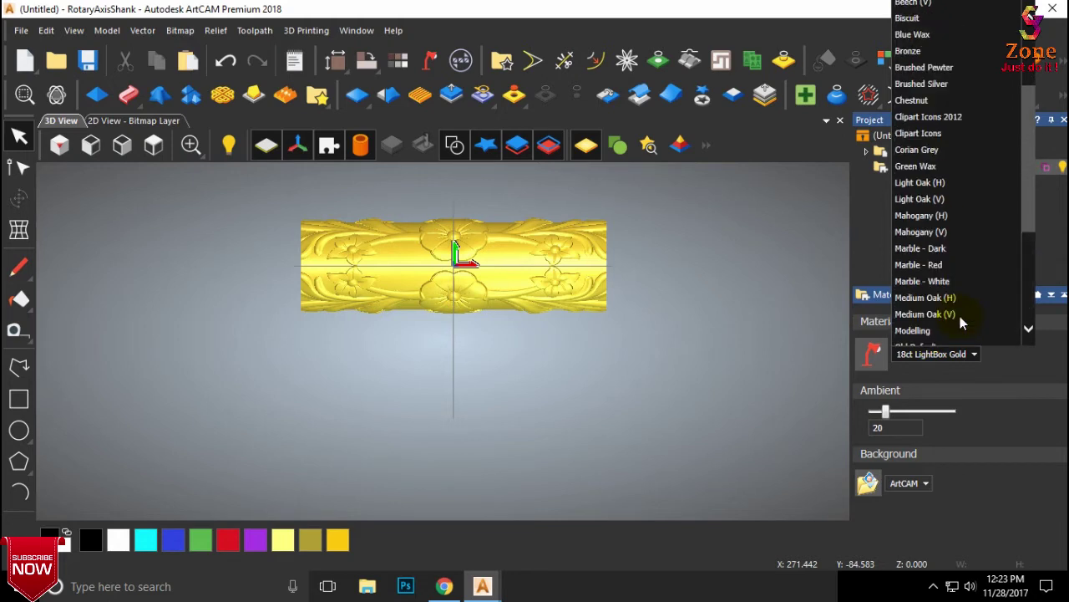
scroll(960, 316, "up", 3)
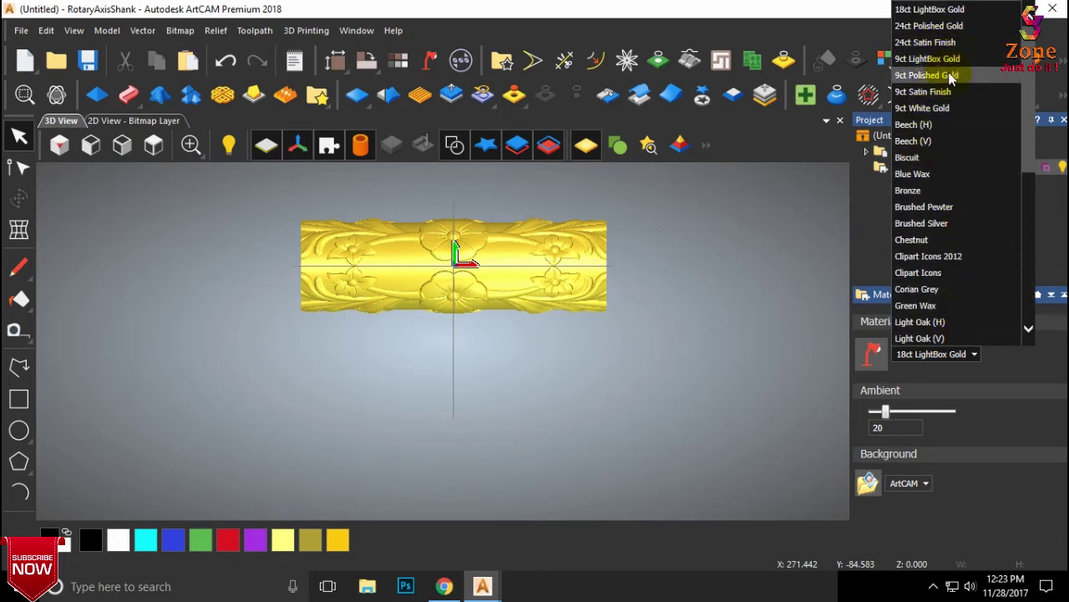
left_click(952, 26)
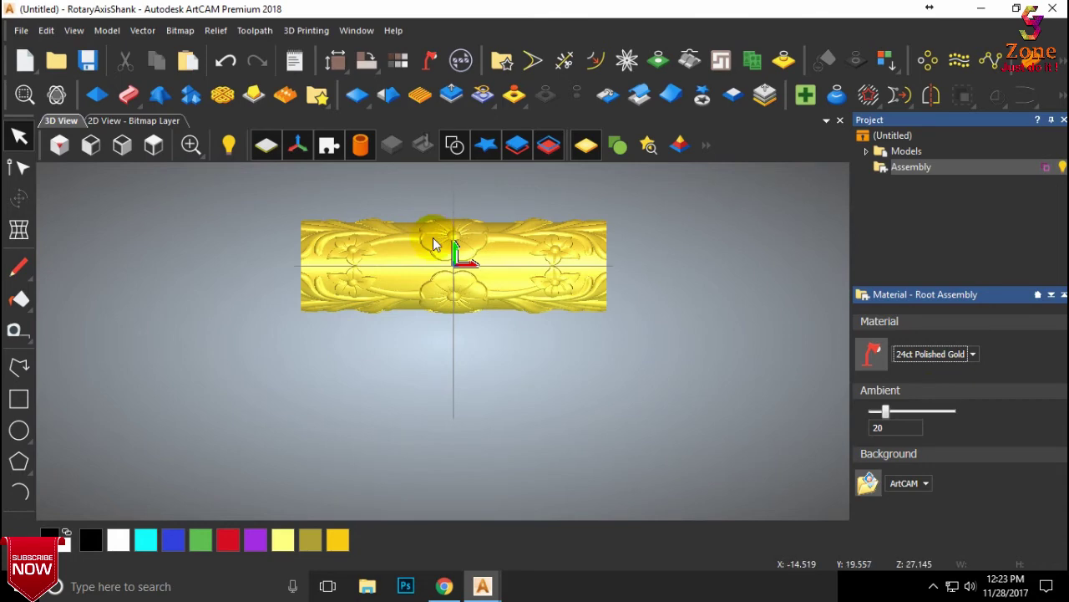
scroll(433, 243, "up", 4)
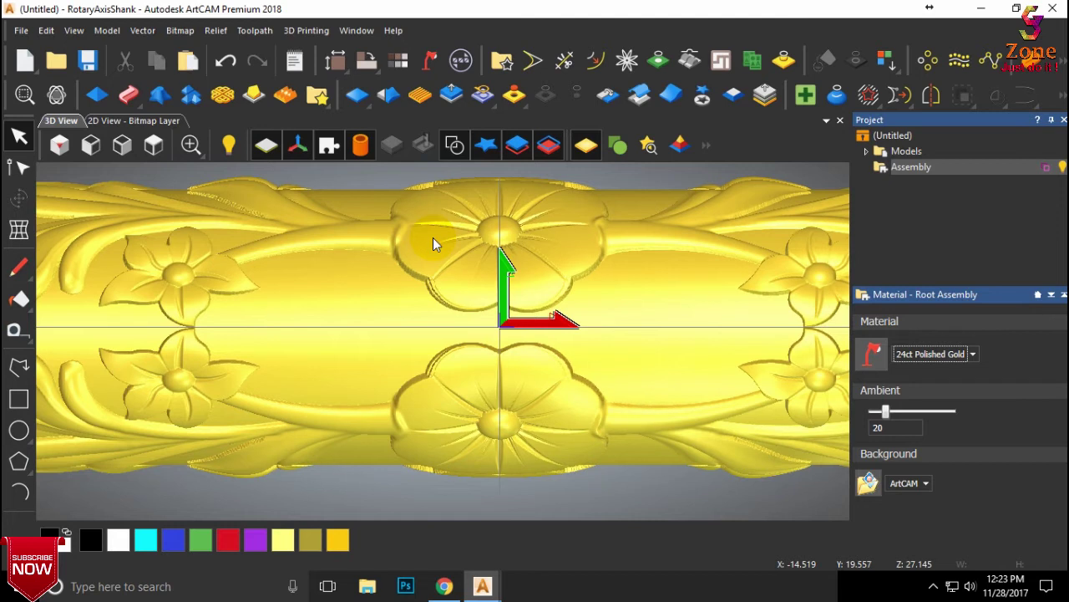
scroll(433, 237, "down", 5)
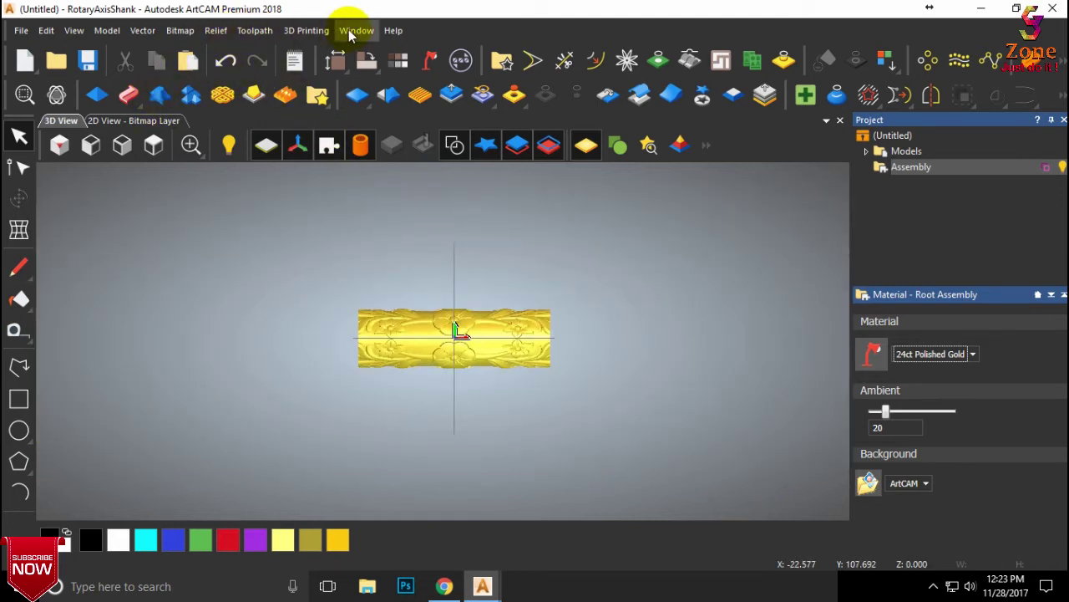
- Try the Wood texture as the shank's material colour and apply it
left_click(430, 58)
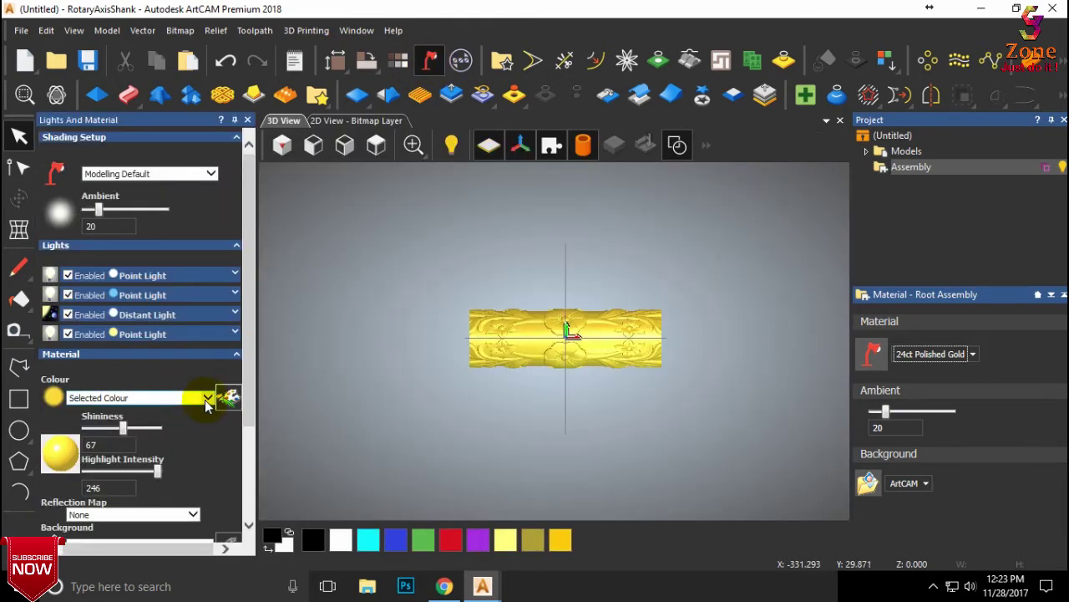
left_click(205, 400)
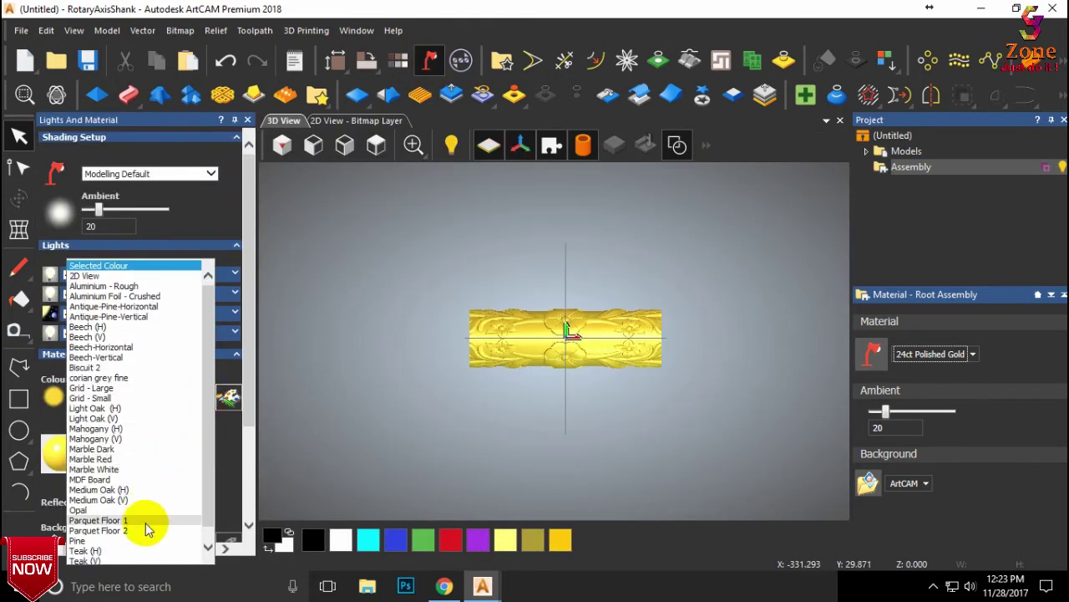
scroll(147, 528, "down", 2)
left_click(95, 549)
scroll(203, 505, "down", 3)
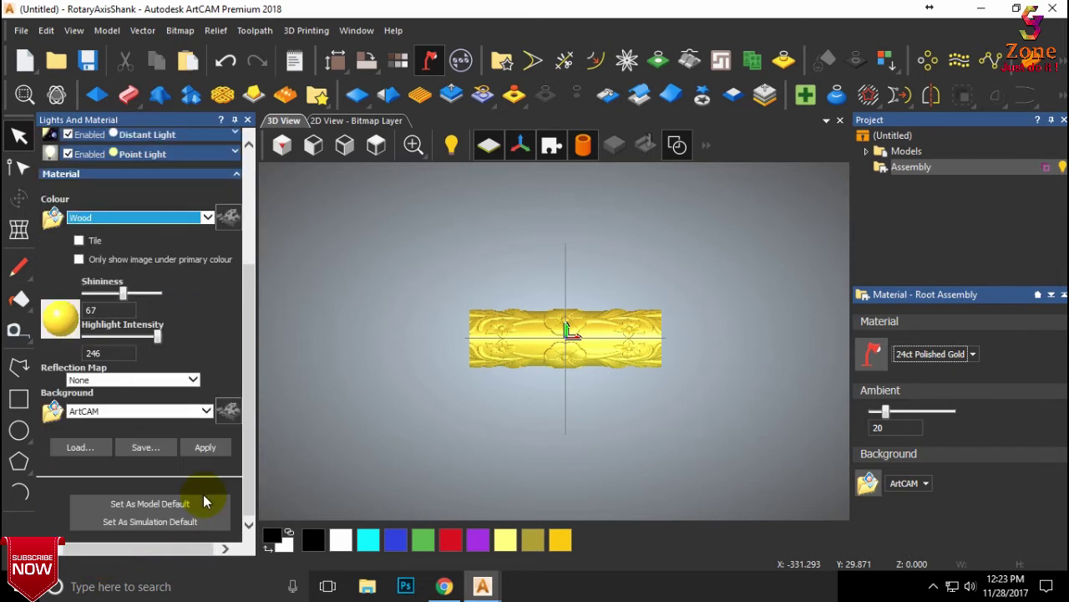
left_click(211, 449)
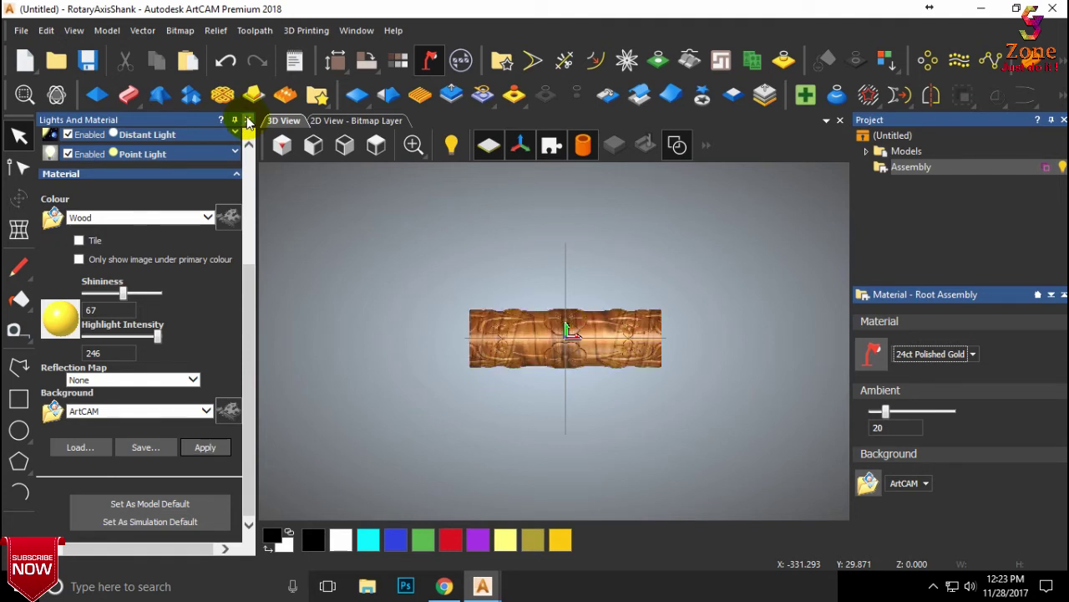
- Try the Selected Colour option for the 3D background and apply it
left_click(180, 409)
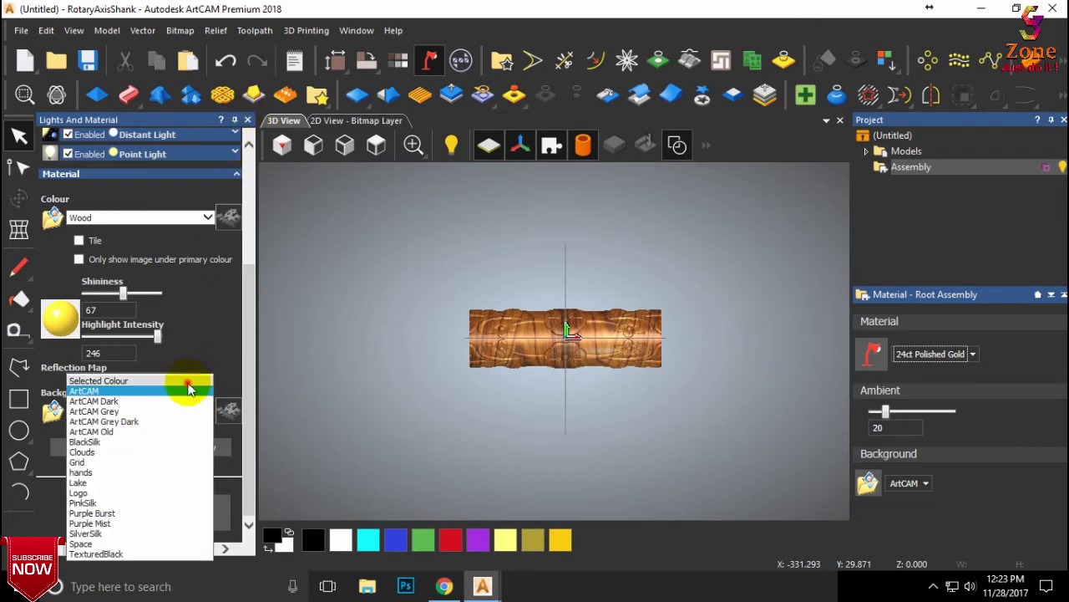
left_click(186, 381)
left_click(201, 447)
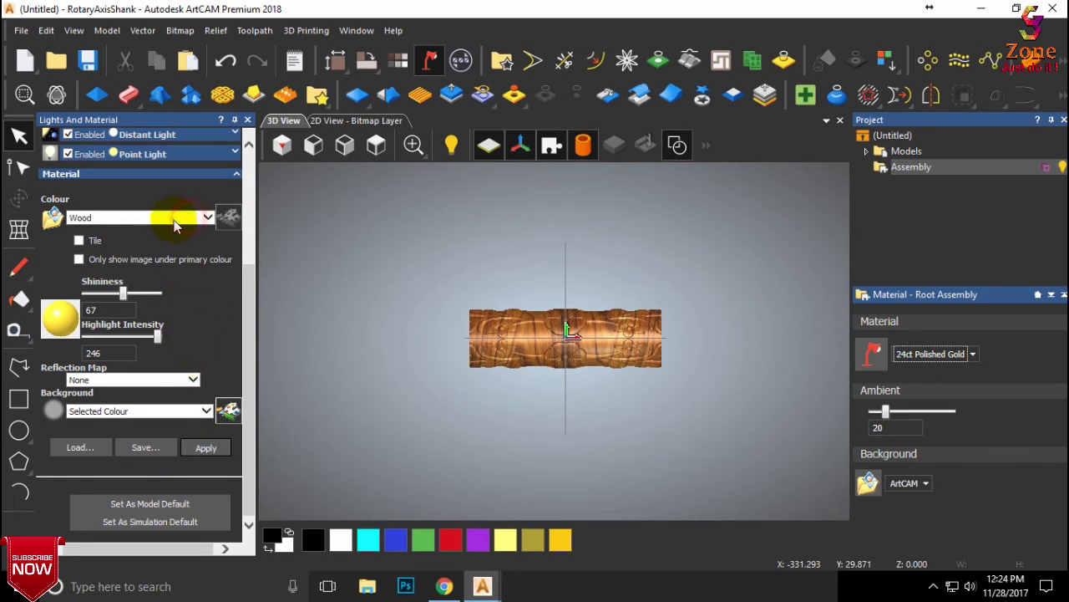
- Restore the material colour to Selected Colour and the background to ArtCAM, and close the lighting and material settings
left_click(208, 219)
scroll(136, 96, "up", 1)
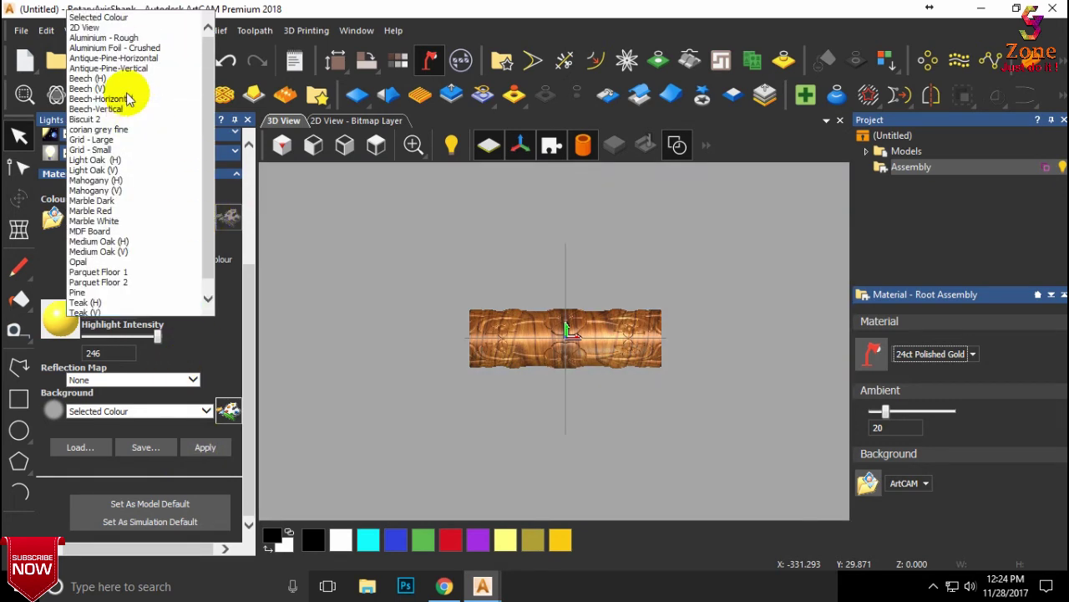
left_click(134, 20)
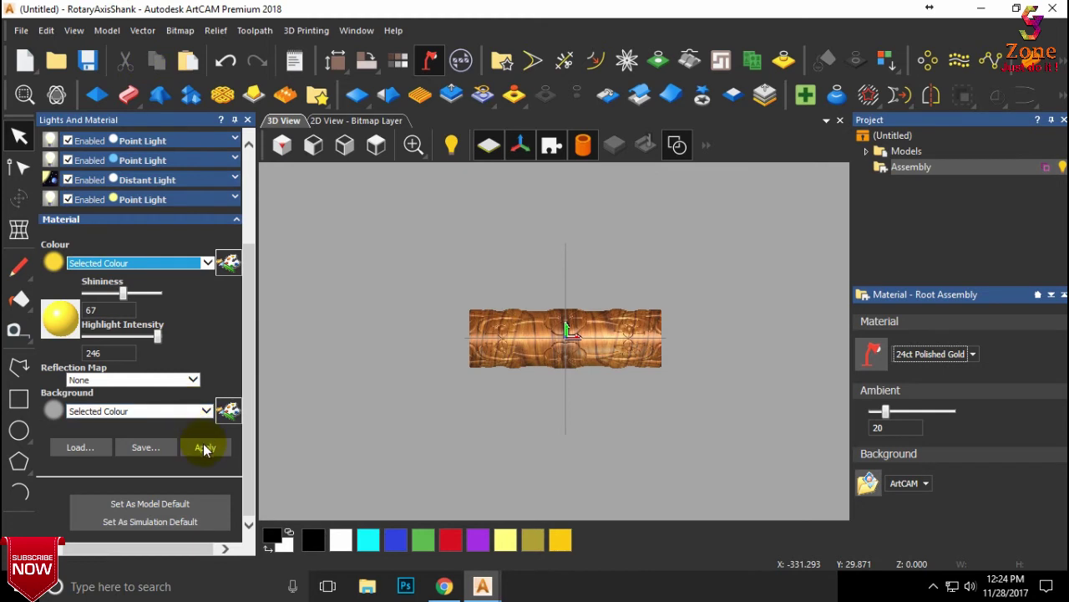
left_click(204, 411)
left_click(147, 393)
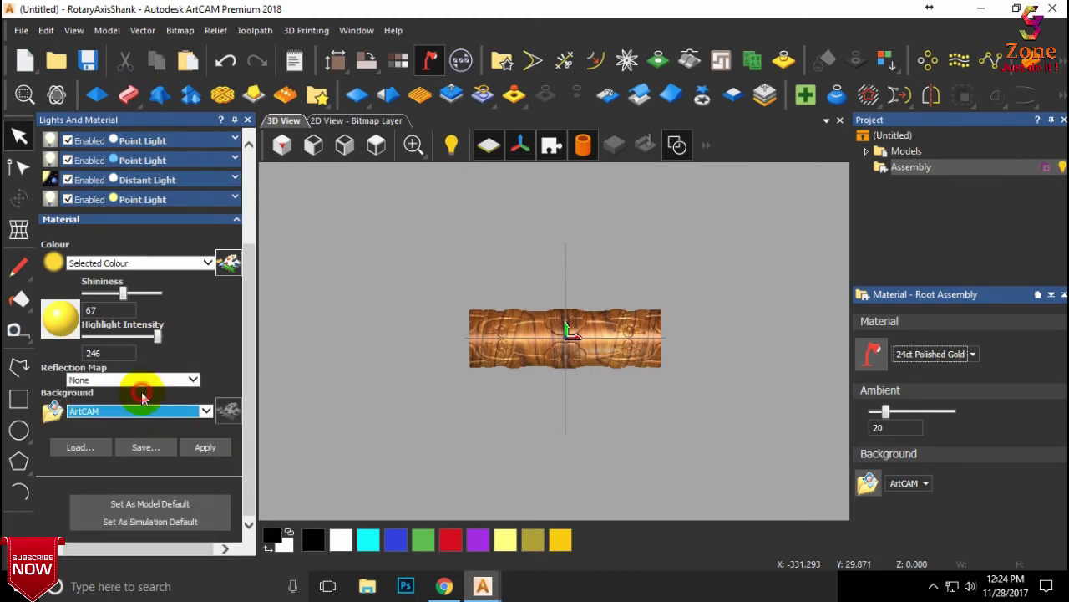
left_click(208, 448)
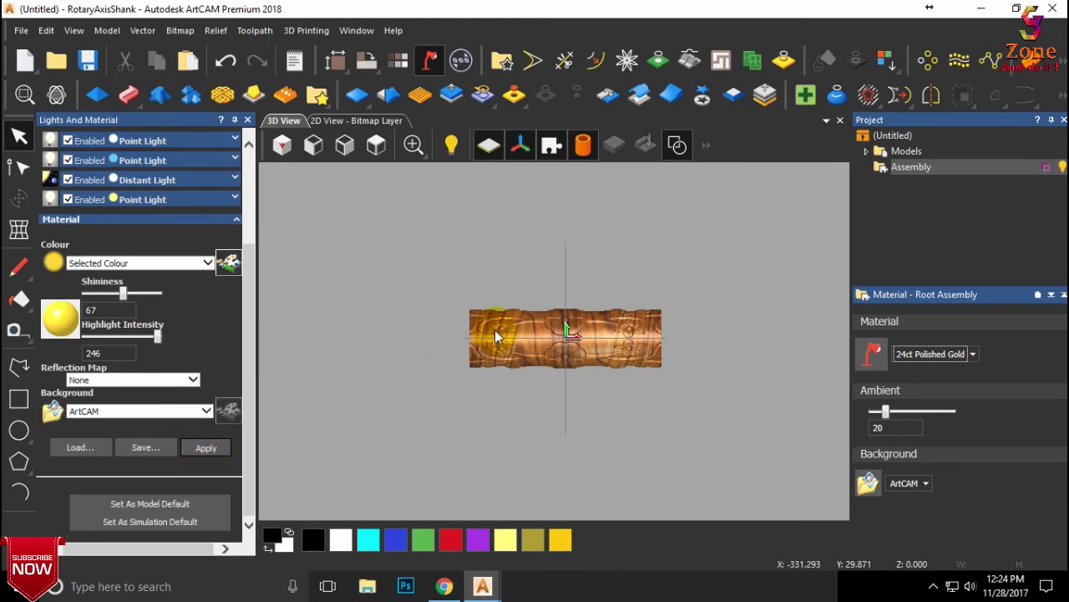
left_click(248, 121)
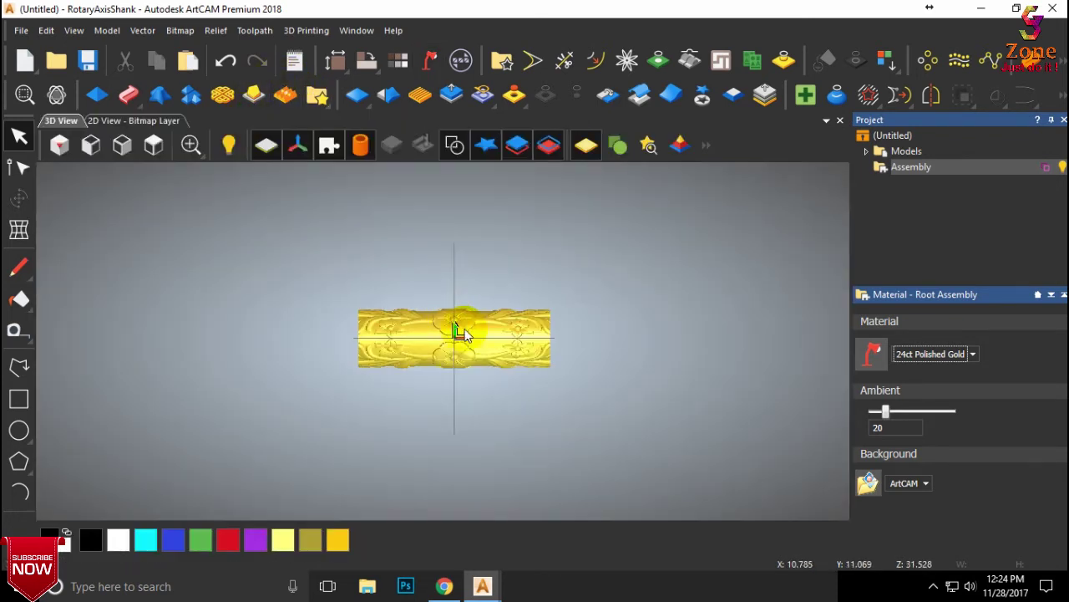
- Start a Machine Relief 3D toolpath for the whole relief and choose End Mill 1.5 mm as the finishing tool
scroll(465, 329, "up", 3)
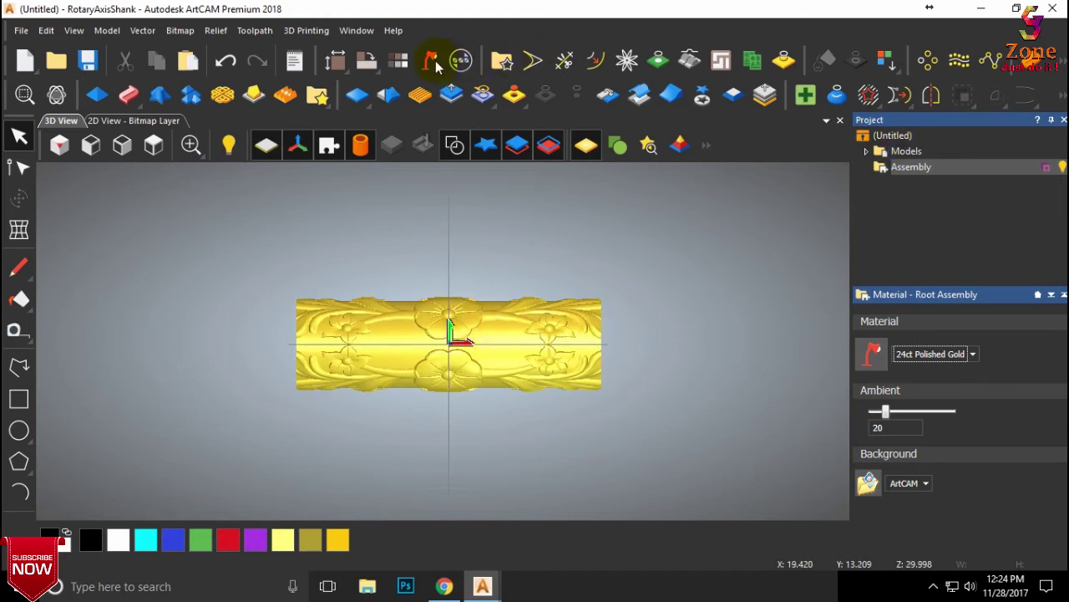
left_click(250, 30)
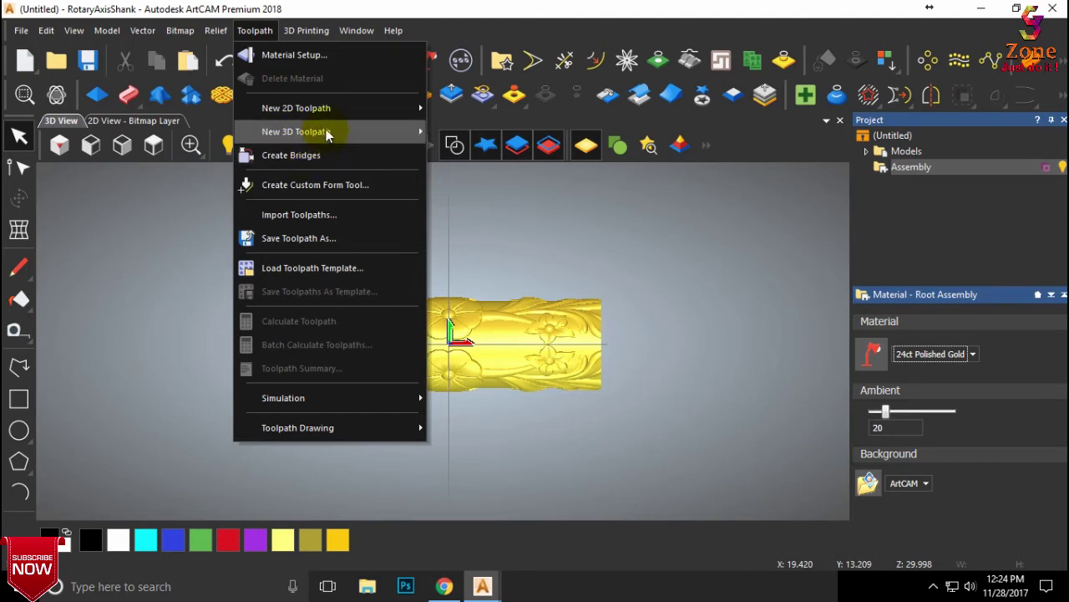
mouse_move(329, 134)
left_click(451, 131)
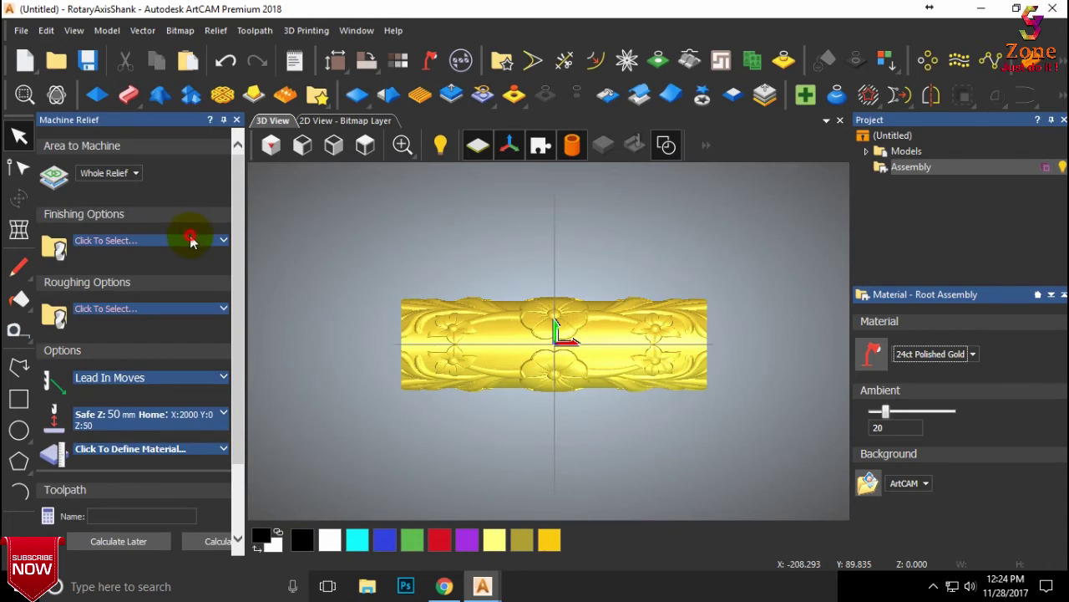
left_click(190, 240)
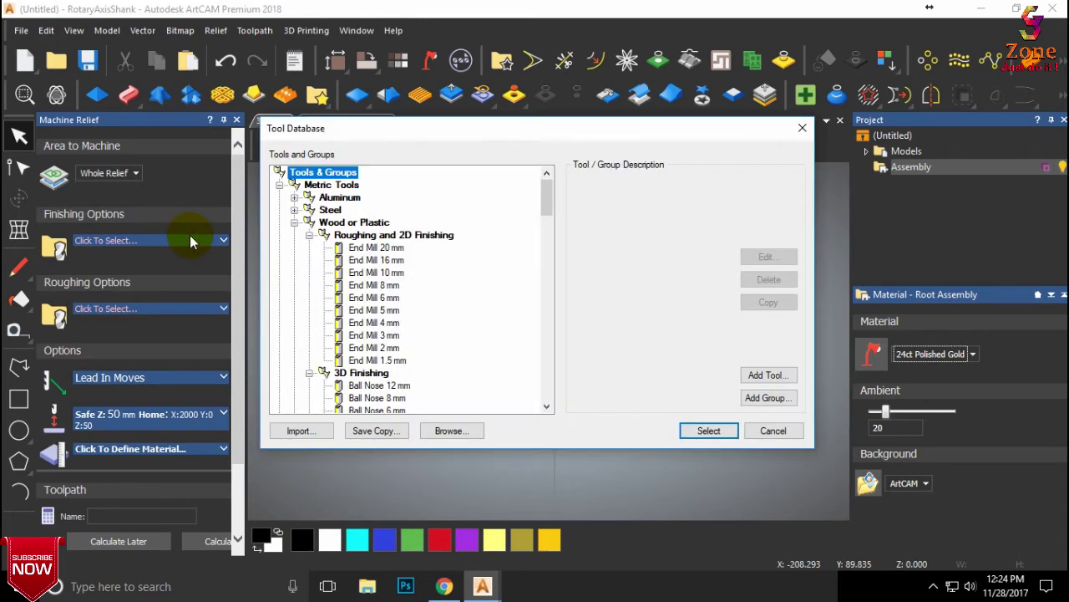
scroll(422, 359, "down", 3)
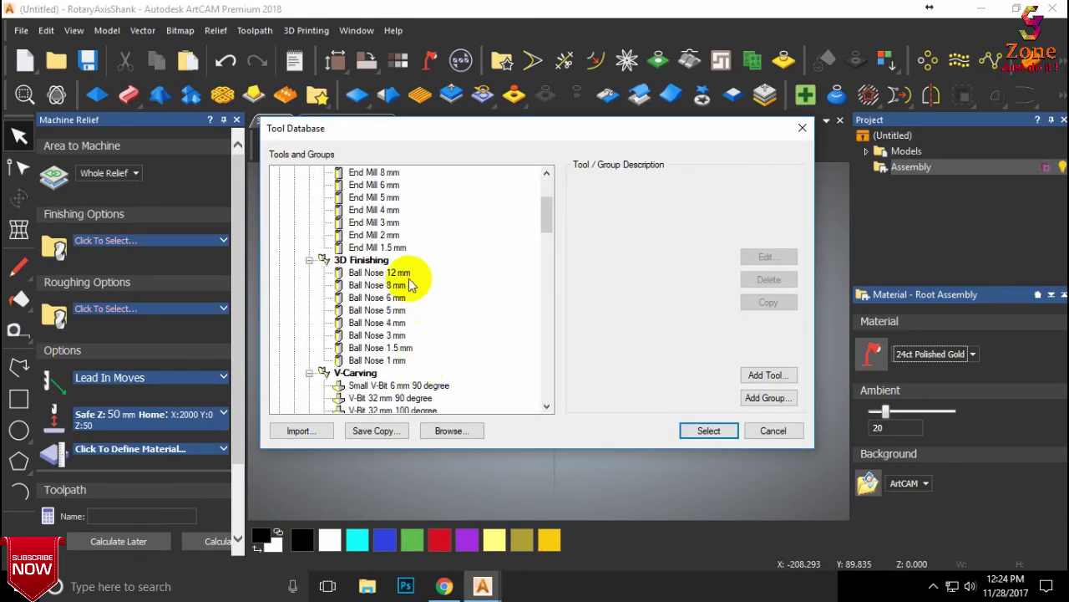
left_click(386, 245)
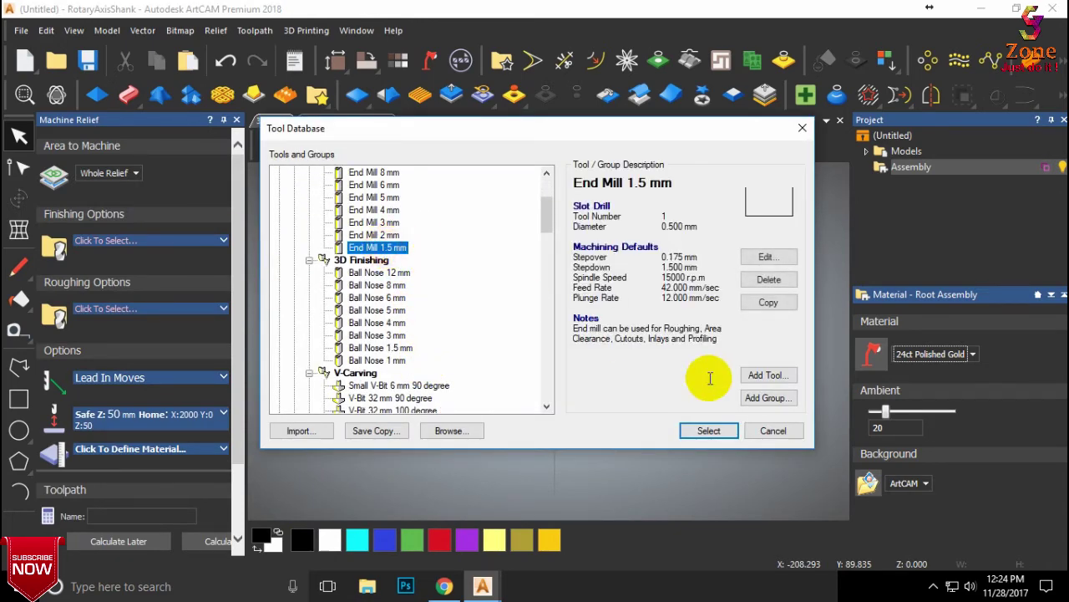
left_click(710, 424)
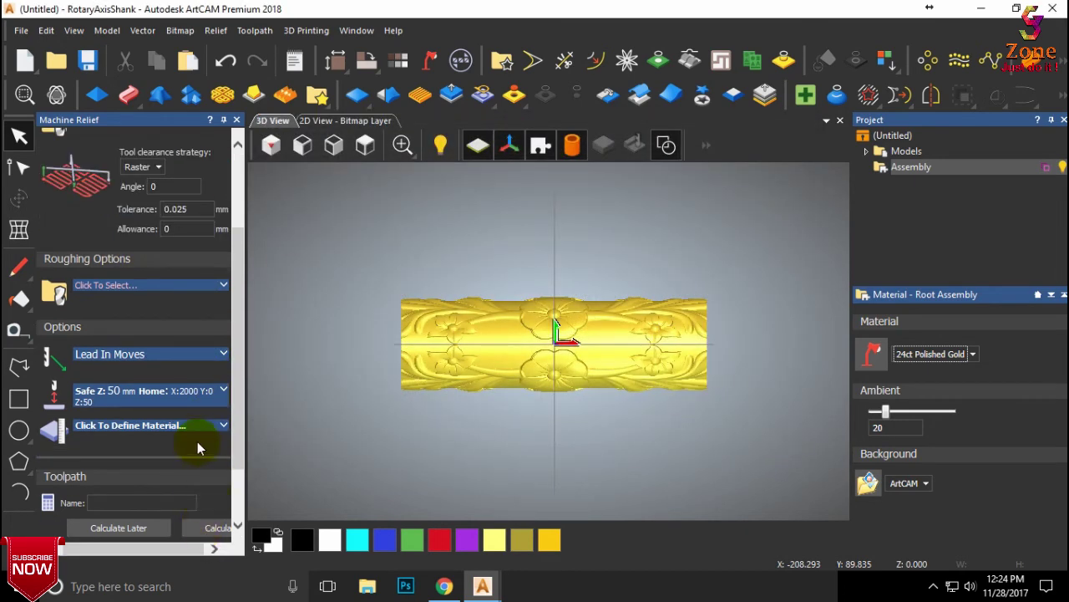
- Define the toolpath's material thickness as 10 mm, calculate the Machine Relief toolpath immediately, and close its settings
left_click(209, 426)
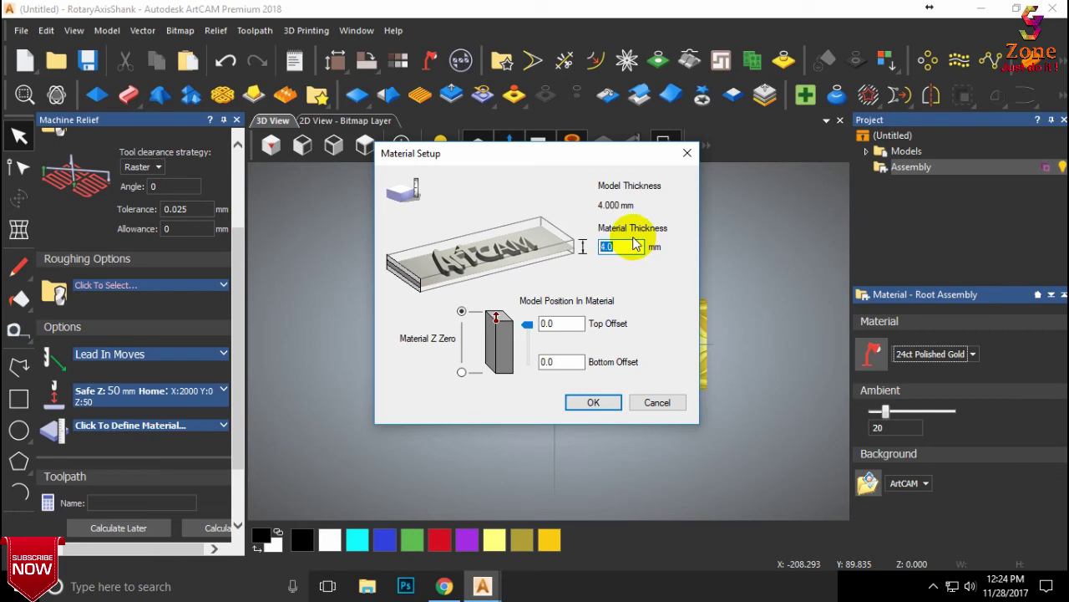
type("10")
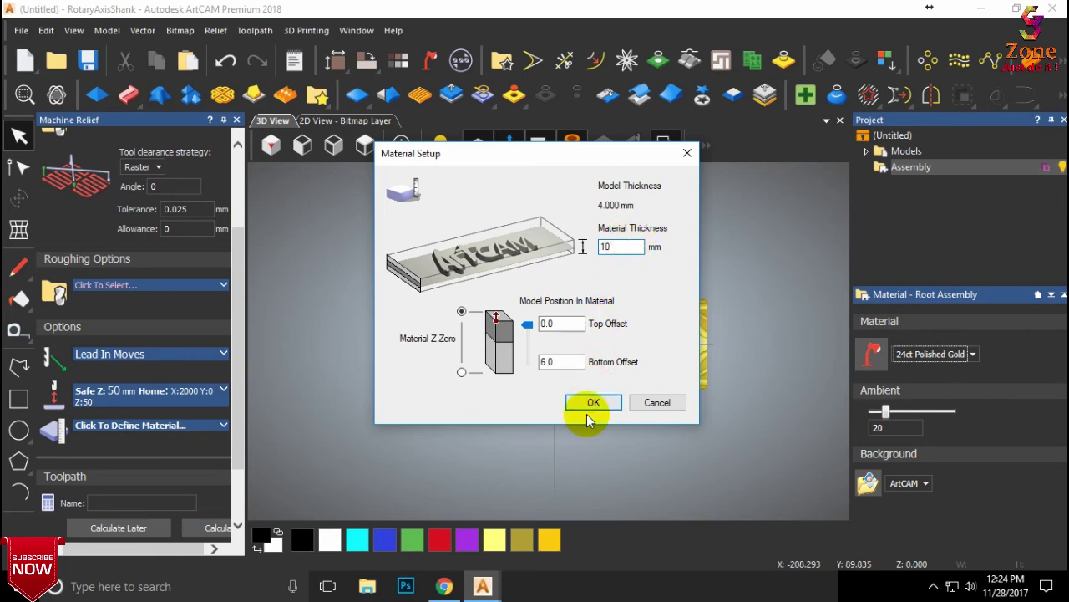
left_click(593, 403)
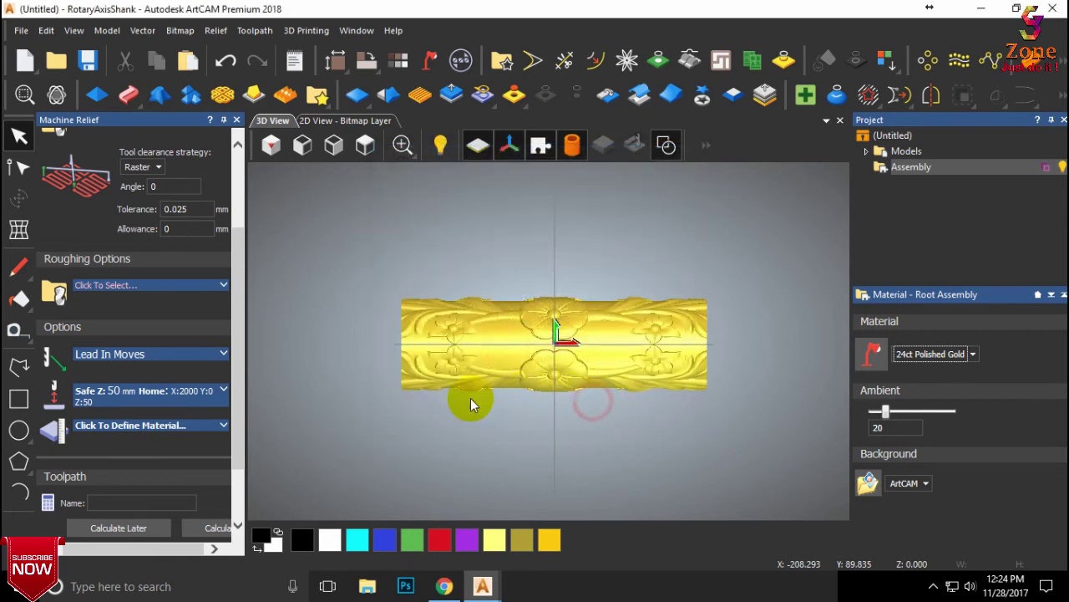
left_click(209, 529)
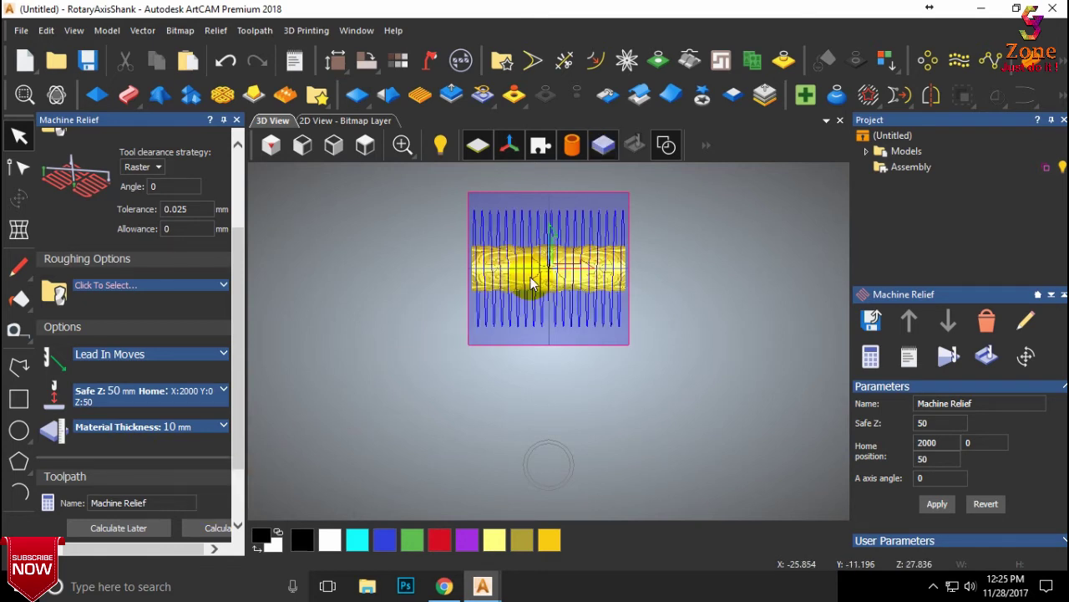
left_click(238, 121)
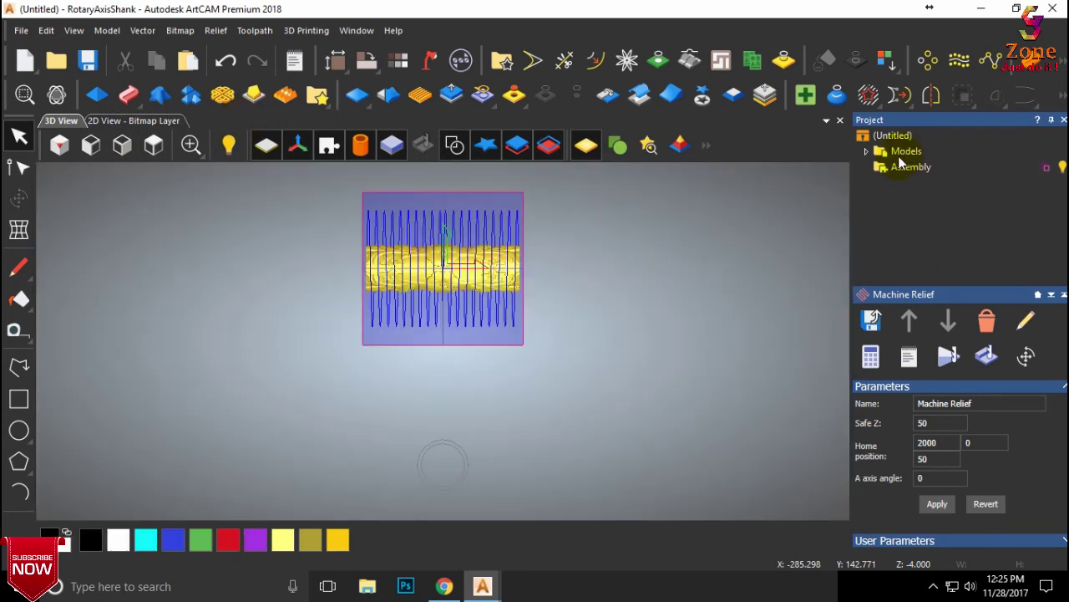
- Select the Machine Relief toolpath in the project and set up its simulation for the whole model at Standard resolution
double_click(902, 151)
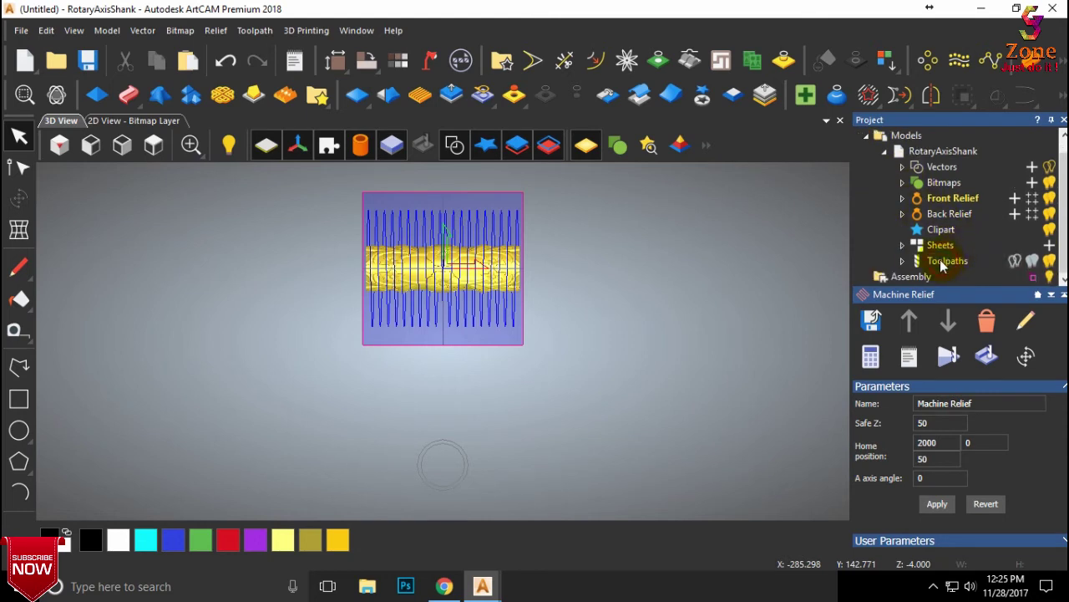
left_click(937, 261)
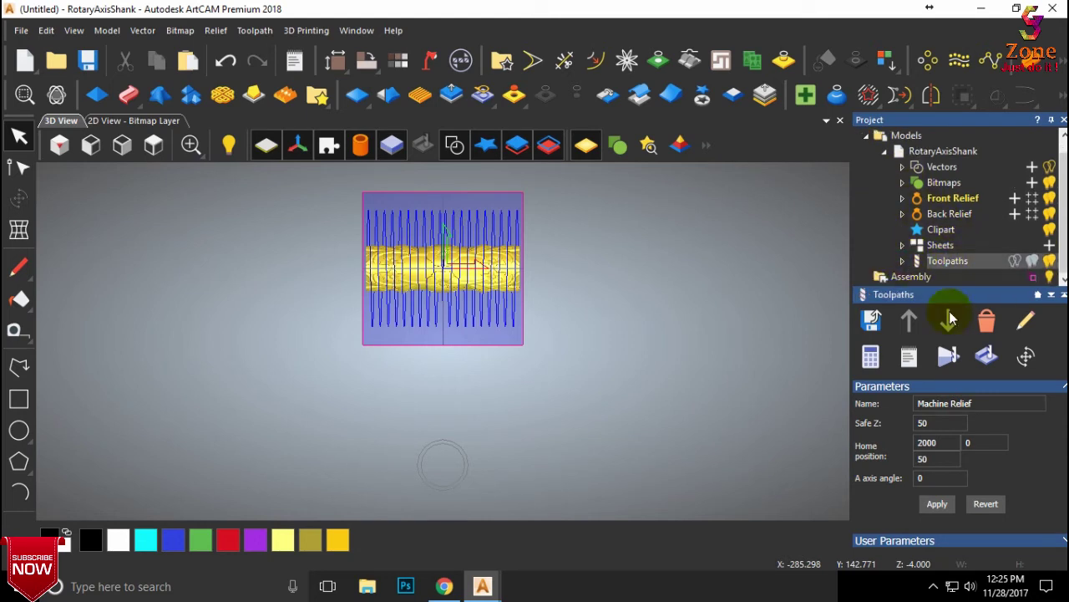
left_click(949, 357)
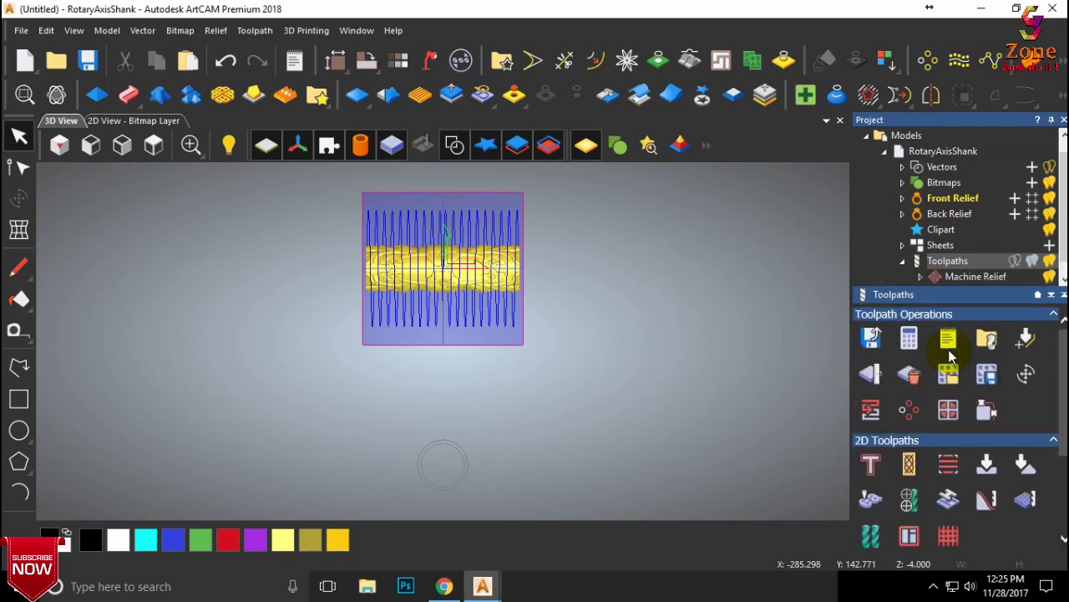
left_click(954, 275)
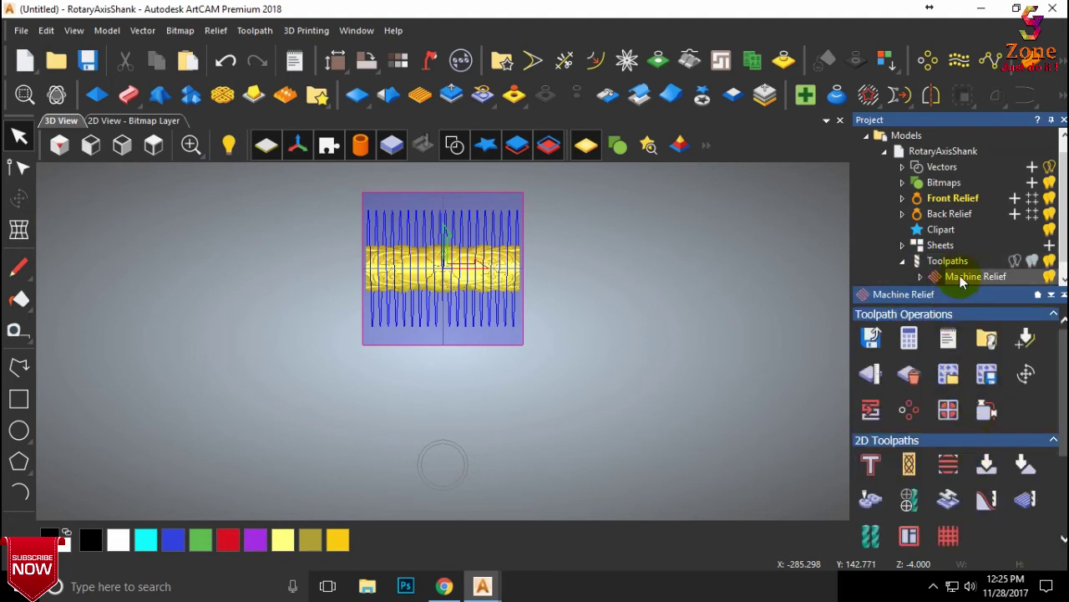
left_click(964, 274)
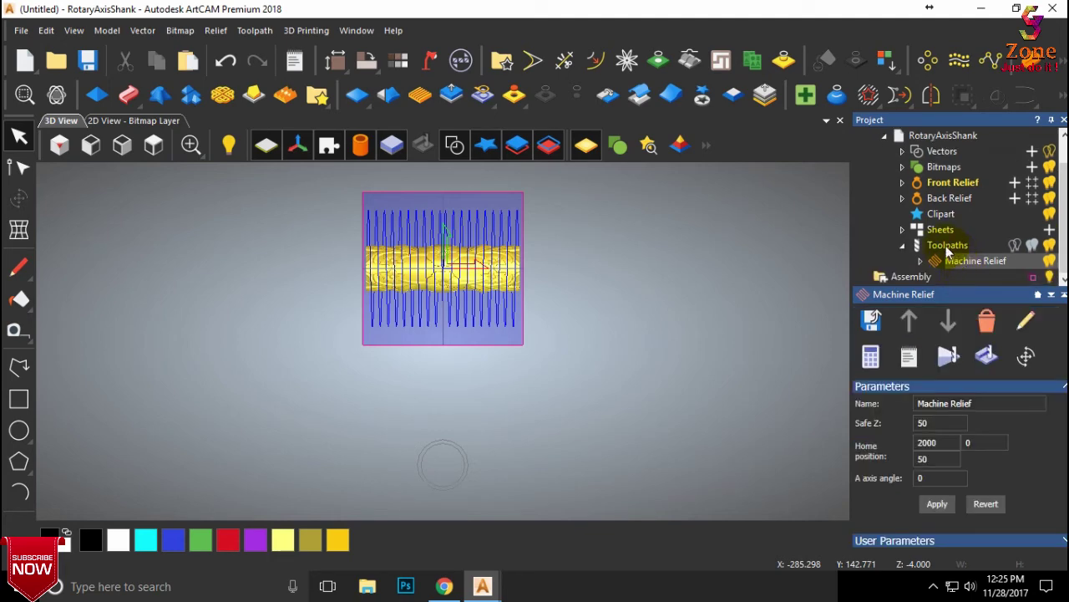
left_click(950, 357)
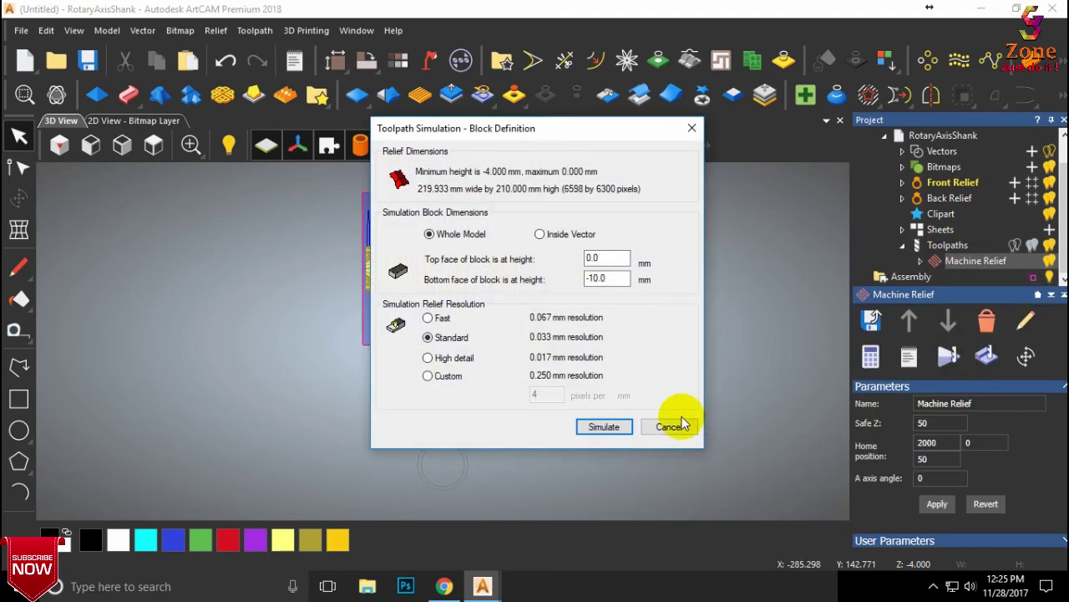
left_click(626, 424)
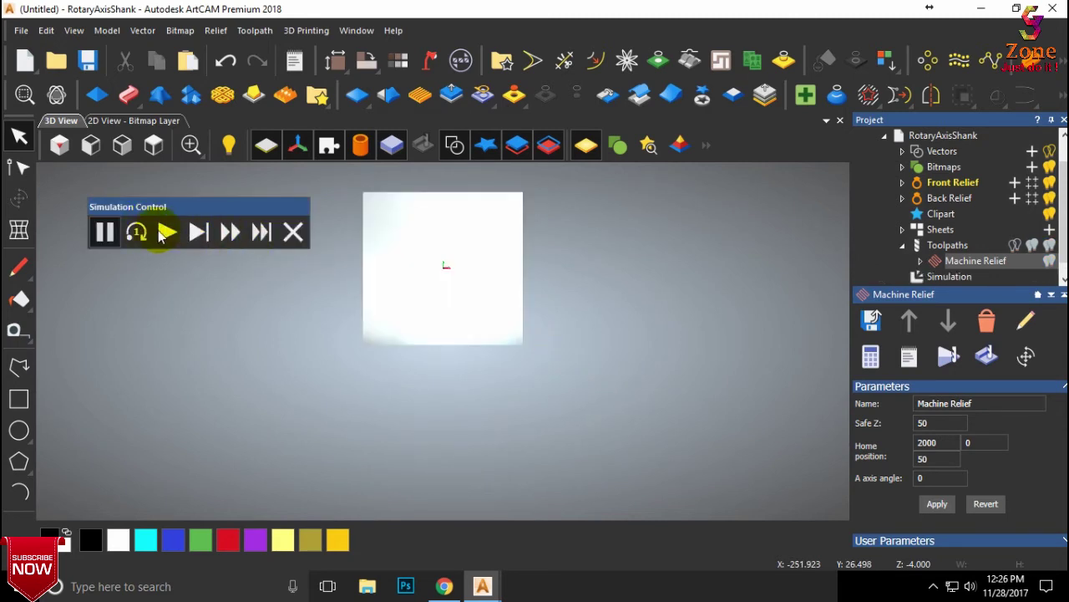
- Play the toolpath simulation, raise its playback speed to watch the cutting, and end the playback
left_click(164, 234)
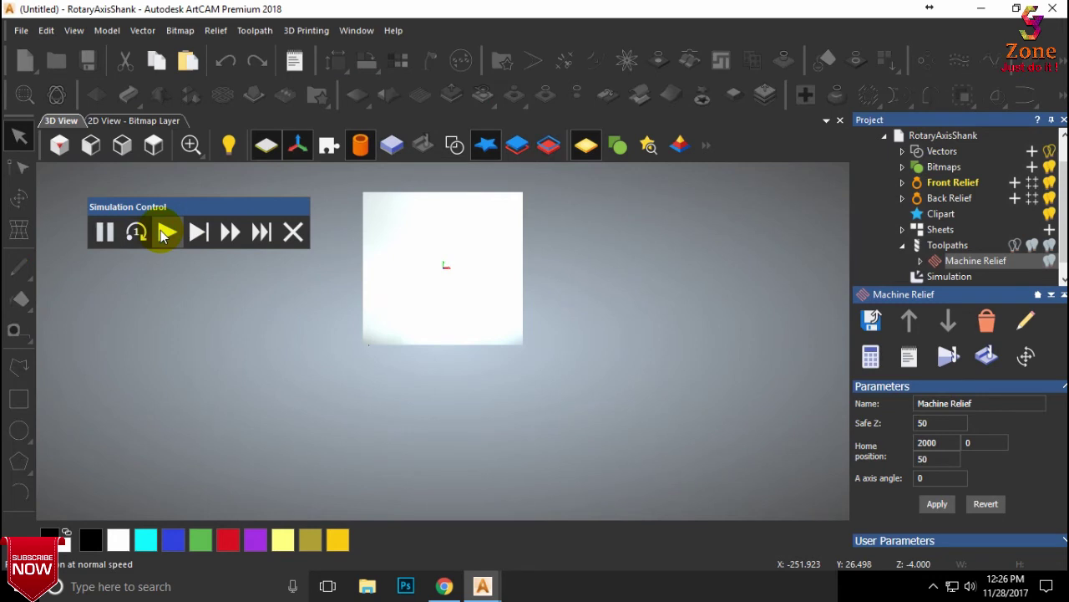
left_click(230, 234)
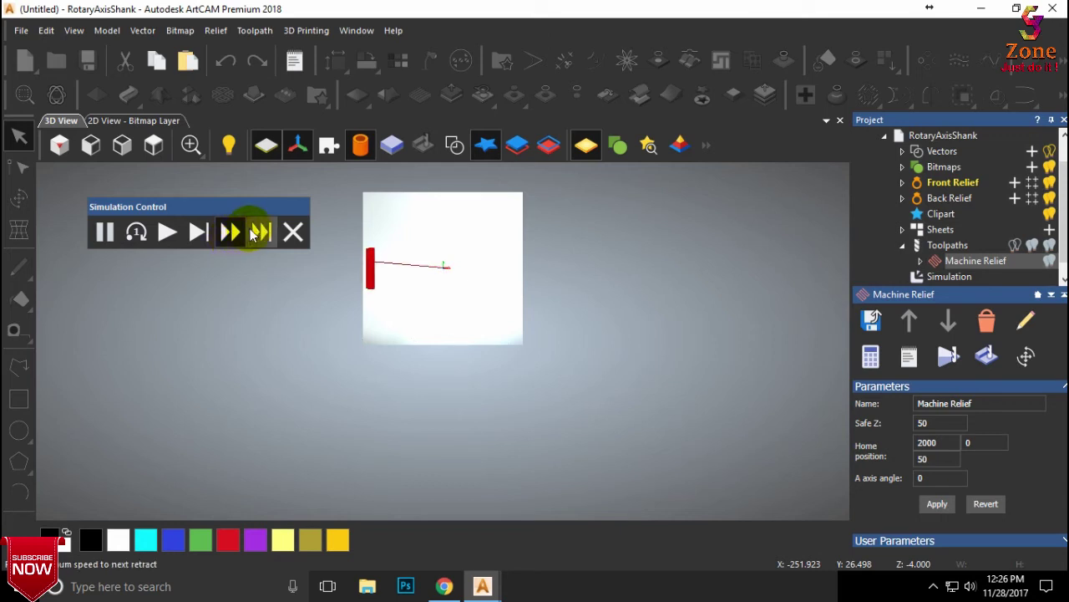
left_click(259, 232)
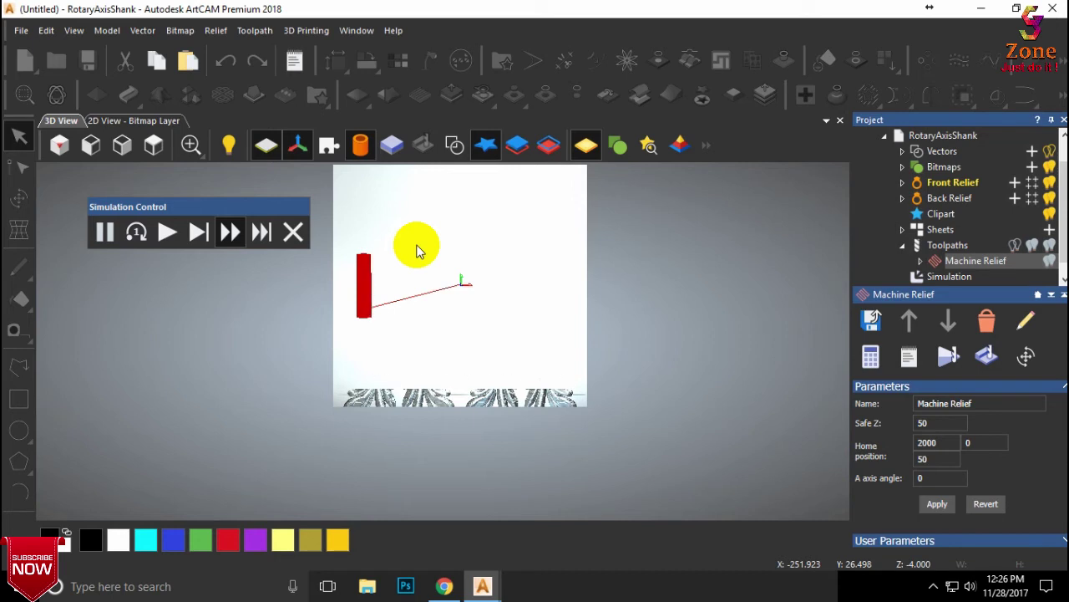
left_click(284, 237)
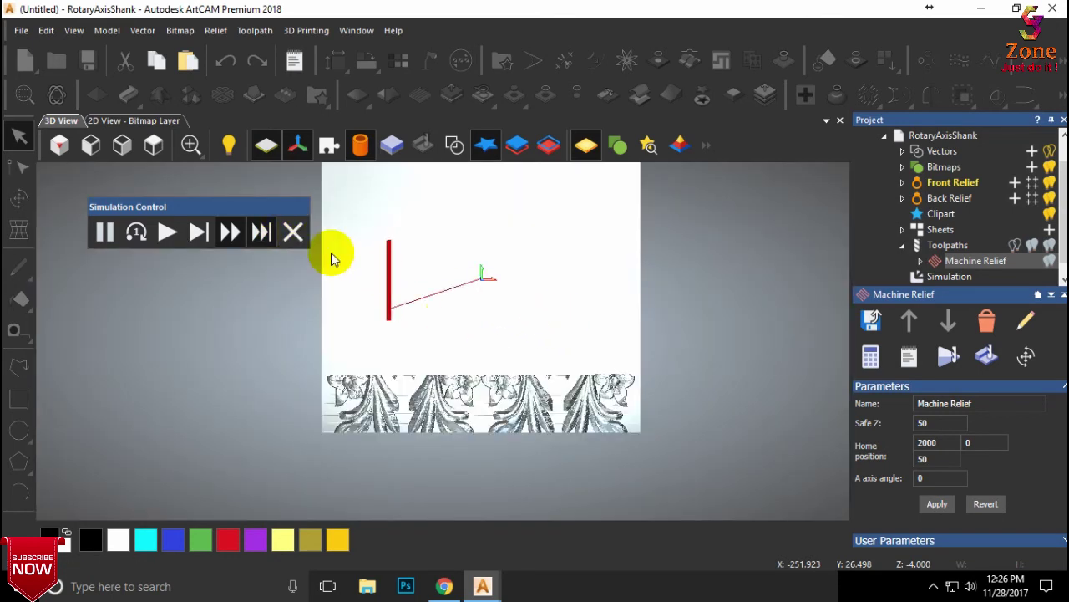
left_click(293, 234)
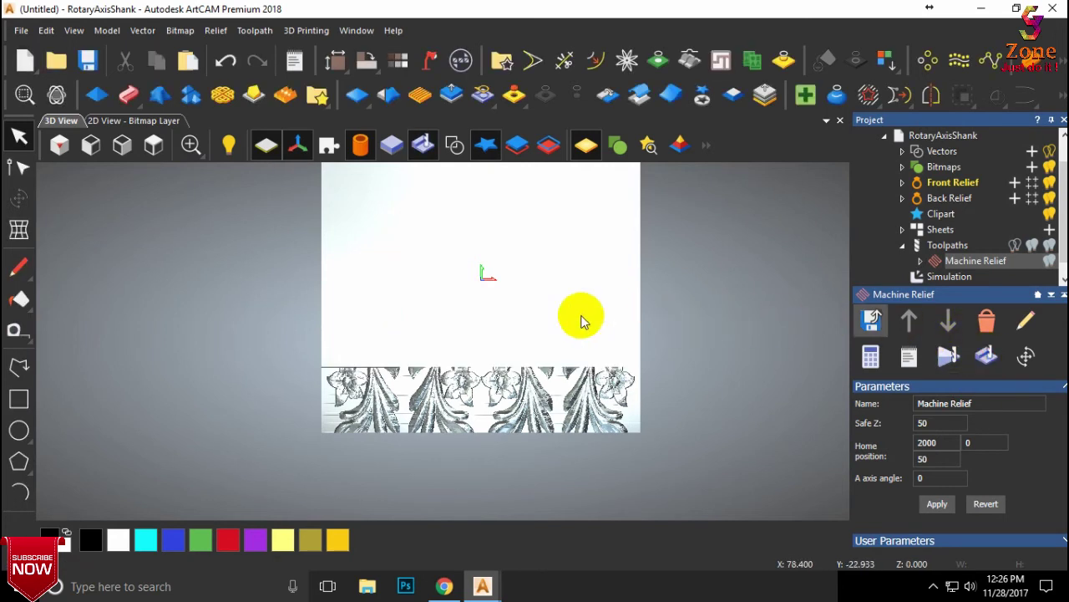
- Run the fast simulation of the Machine Relief toolpath and check the carved flower pattern up close
scroll(549, 338, "down", 2)
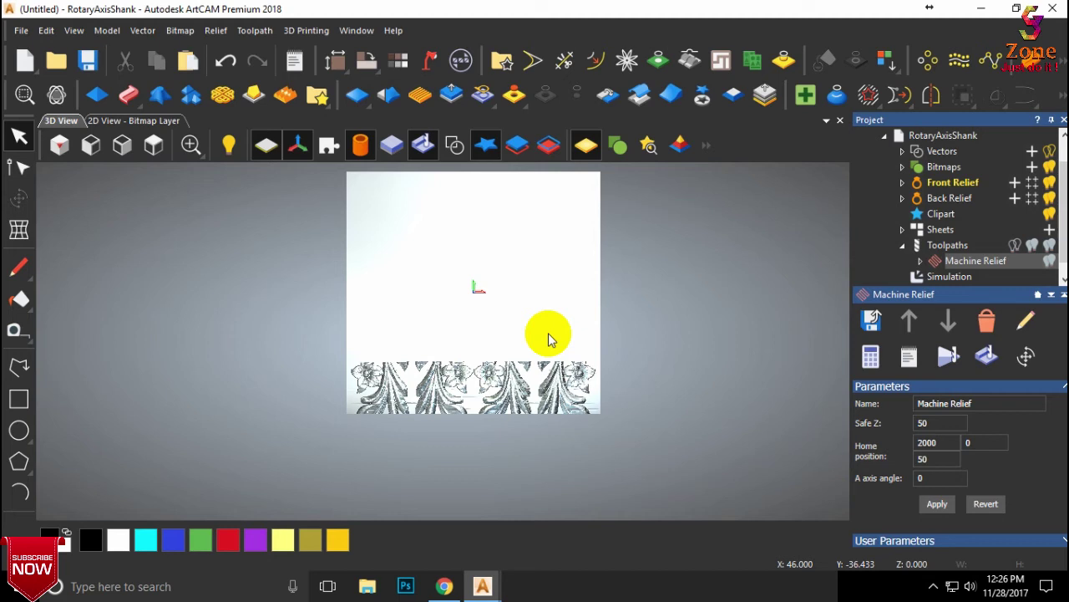
scroll(548, 333, "down", 2)
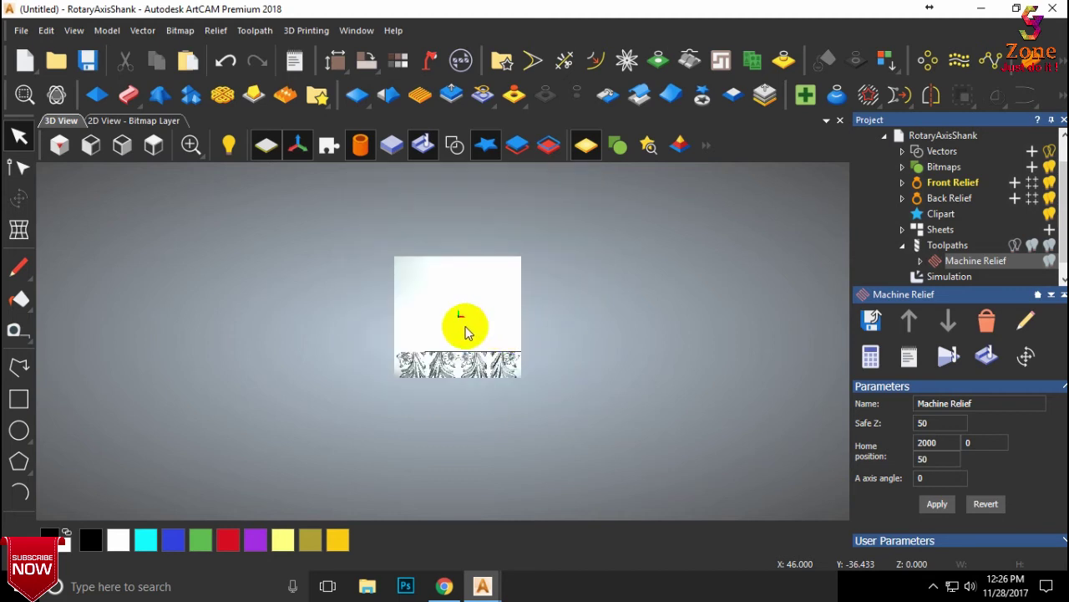
scroll(466, 332, "up", 2)
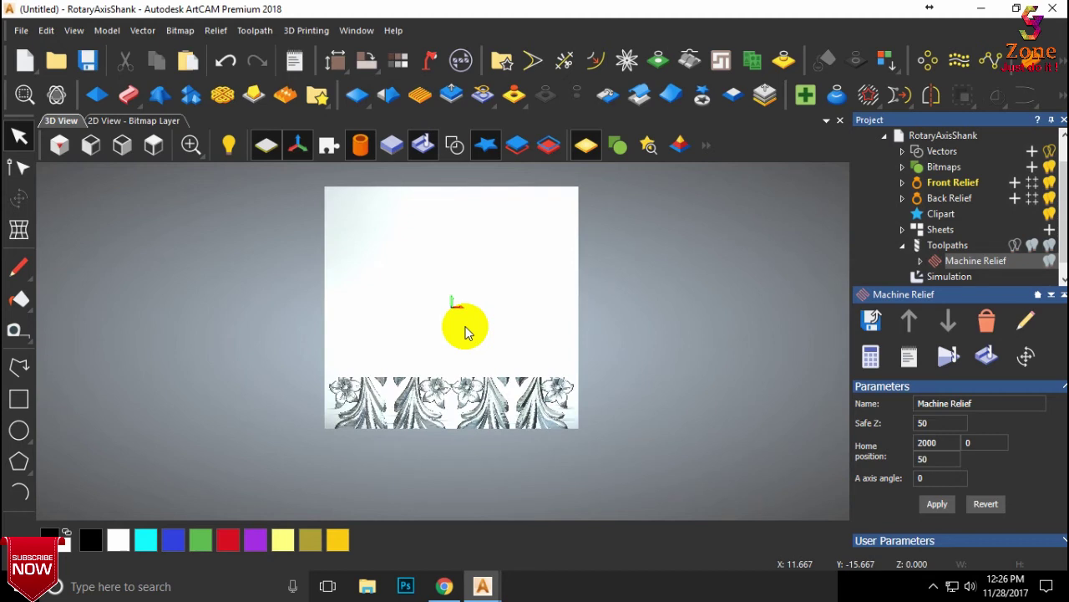
left_click(986, 357)
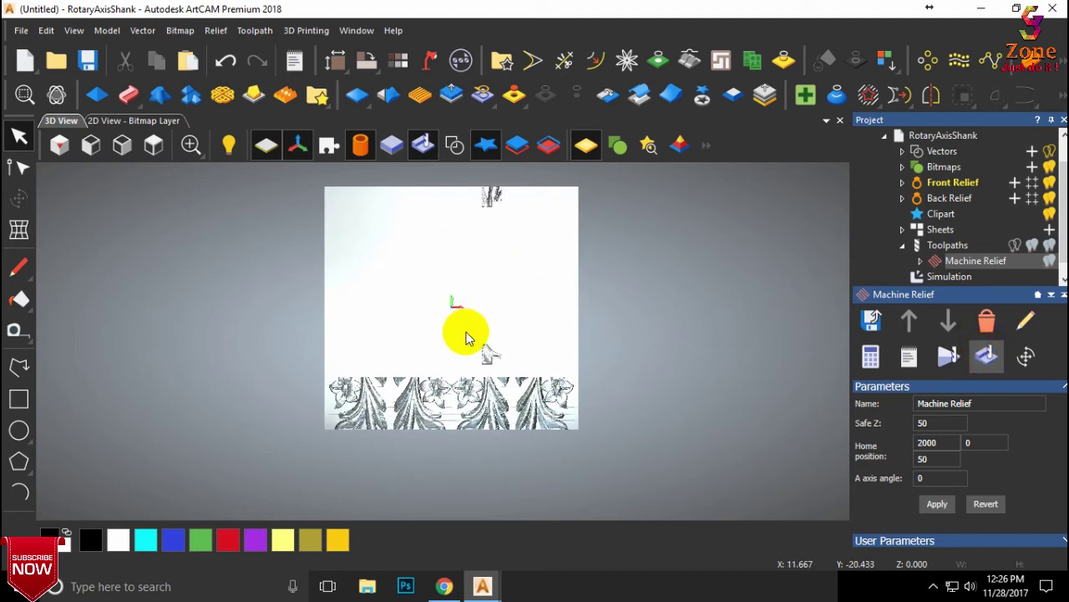
scroll(470, 331, "up", 2)
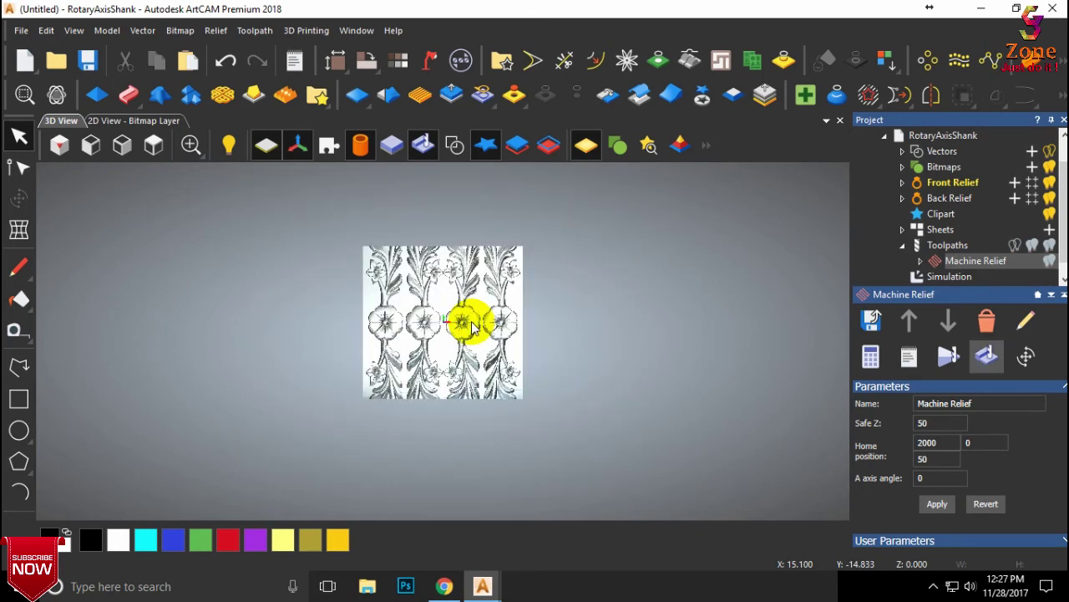
scroll(471, 193, "up", 2)
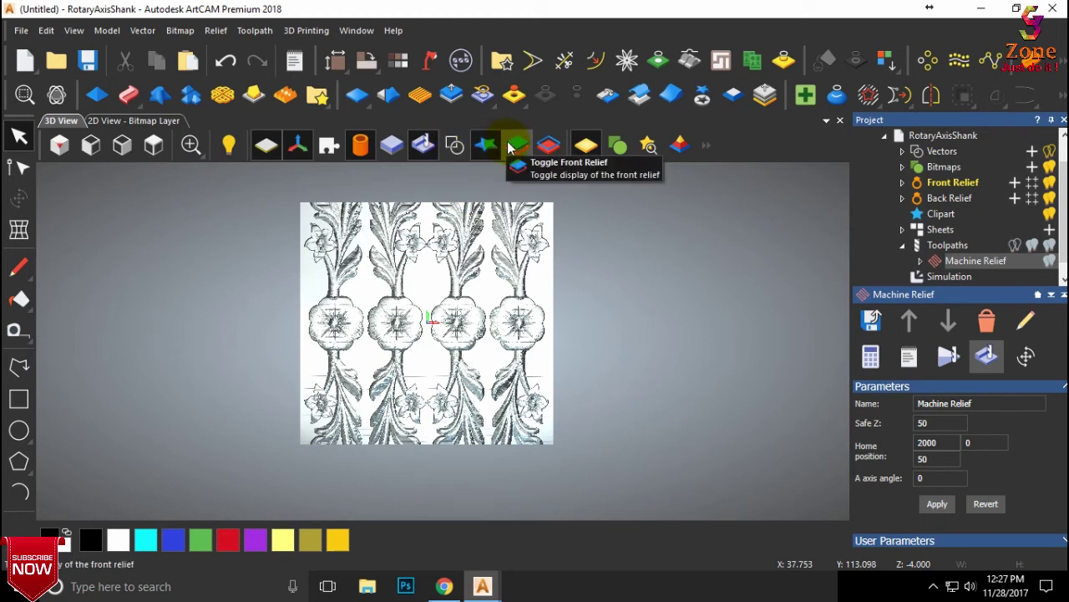
- Hide the toolpath simulation and show the front relief wrapped around the shank
left_click(425, 146)
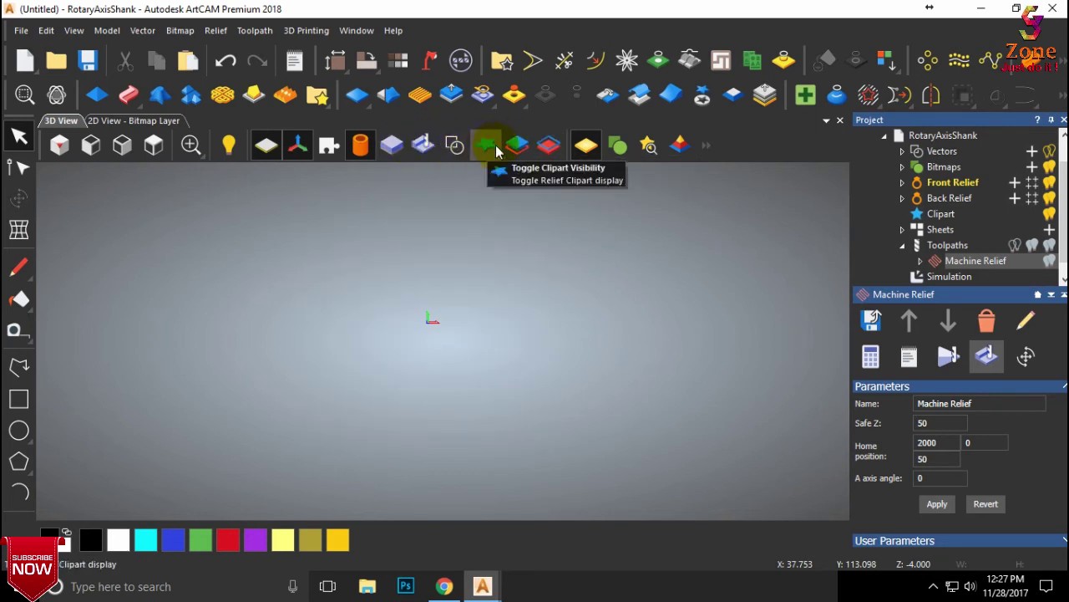
left_click(401, 148)
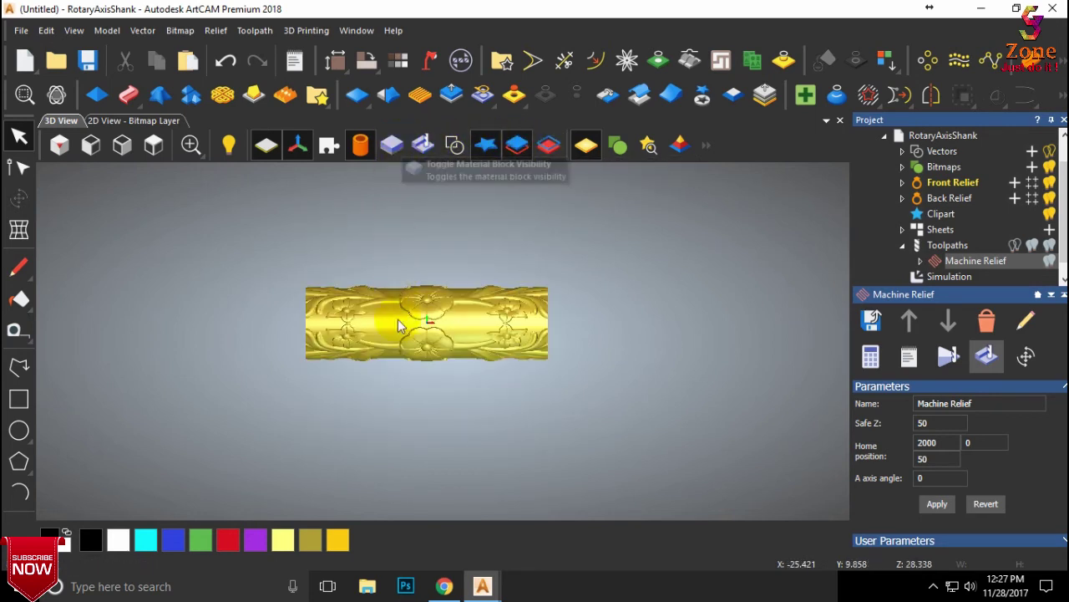
scroll(411, 343, "up", 2)
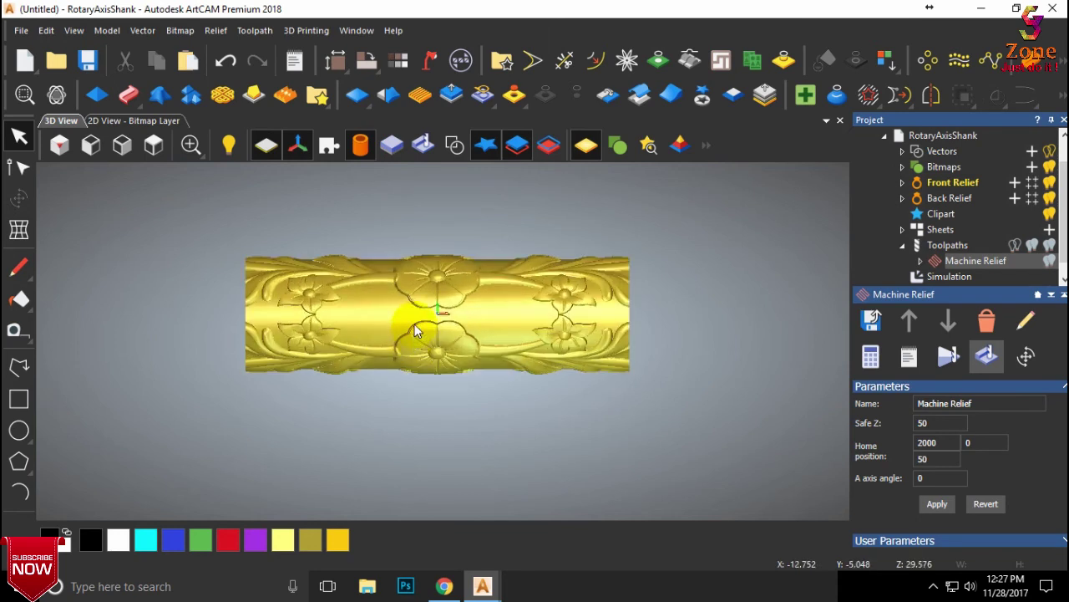
- Create an open triangle mesh from the relief with Optimise Triangles and a 0.025 mm tolerance
left_click(456, 60)
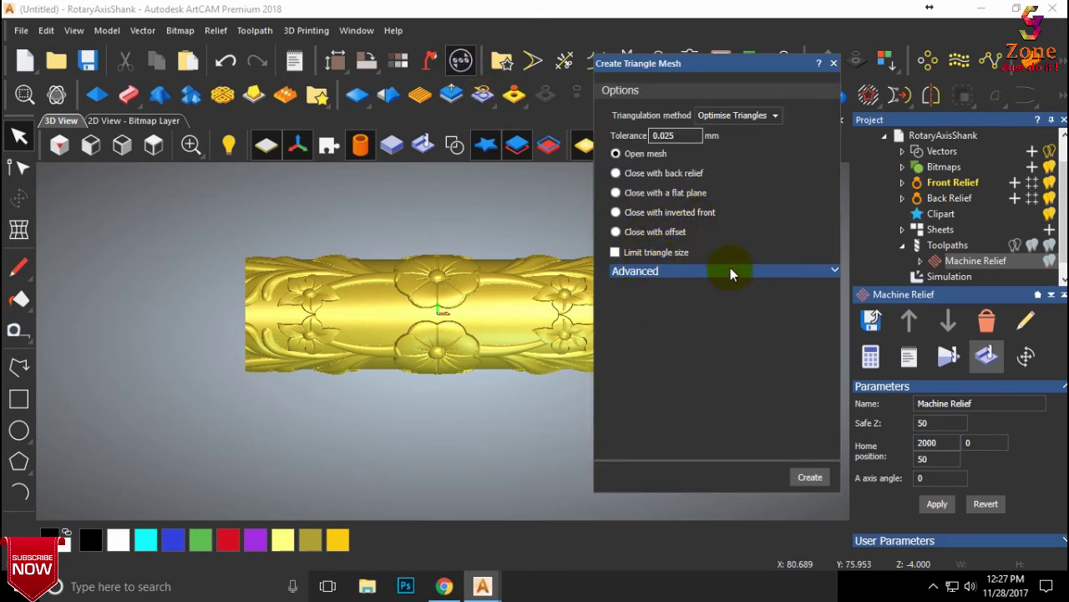
left_click(812, 479)
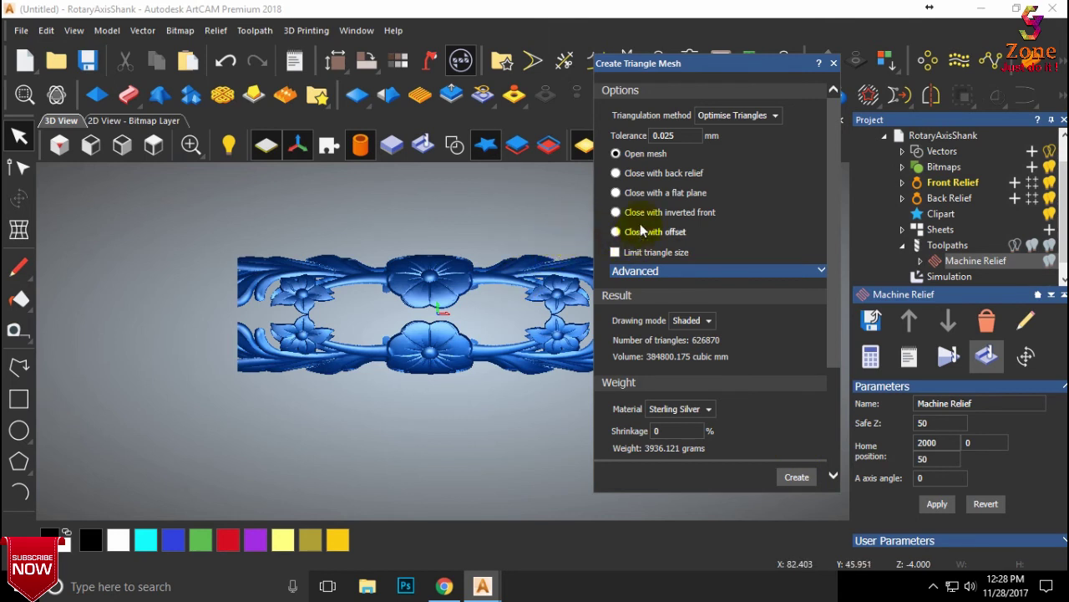
- Recreate the triangle mesh closed with the back relief and inspect the wrapped cylinder from an angle
left_click(616, 174)
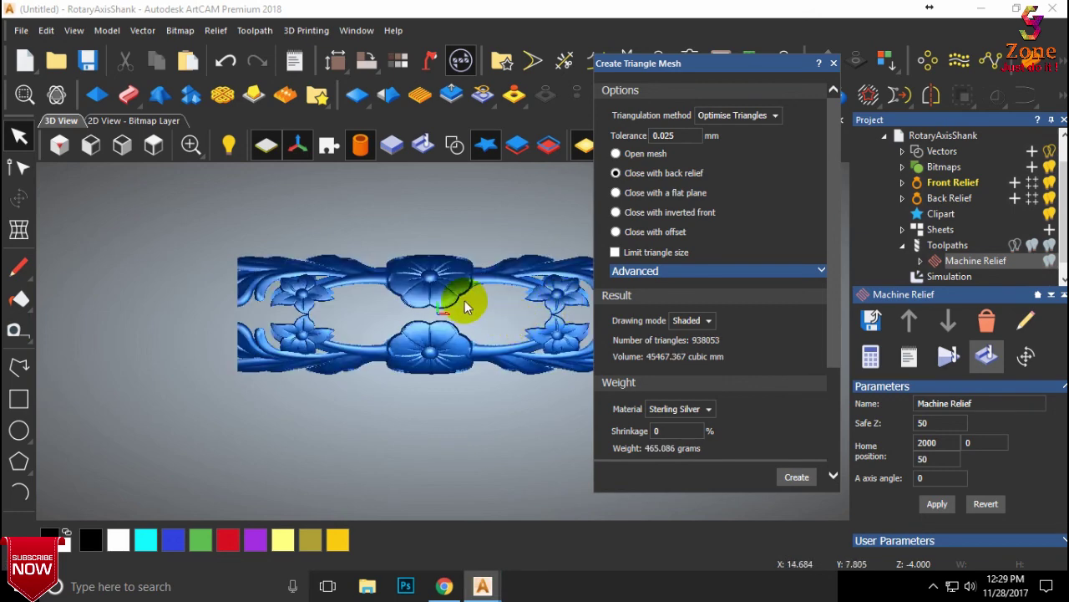
scroll(390, 314, "up", 4)
left_click_drag(391, 317, 468, 329)
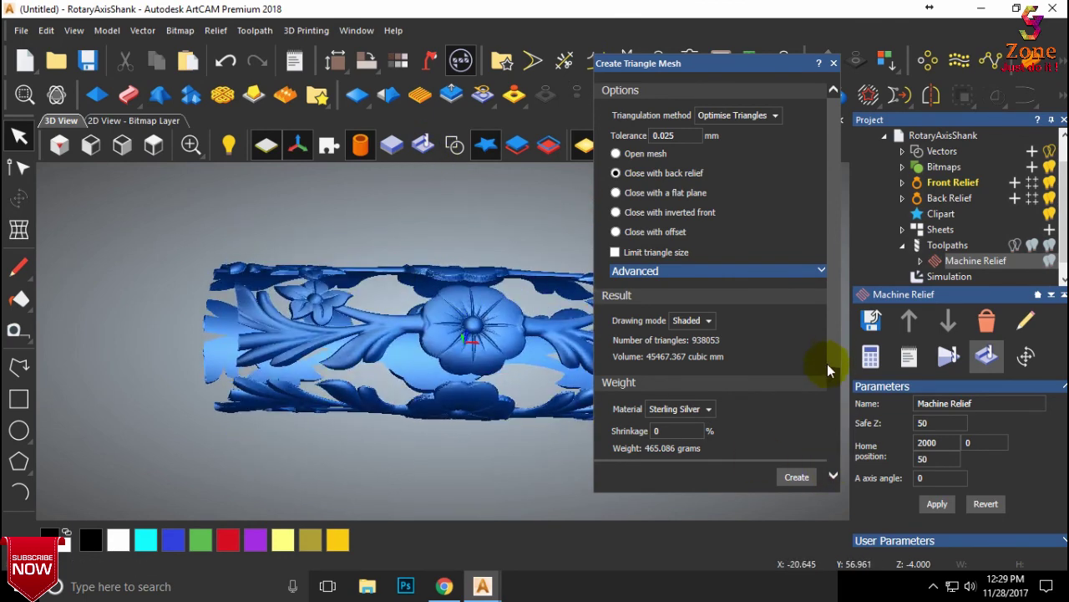
- Export the triangle mesh to the Desktop as a Binary STL file named rotery
left_click_drag(830, 365, 834, 471)
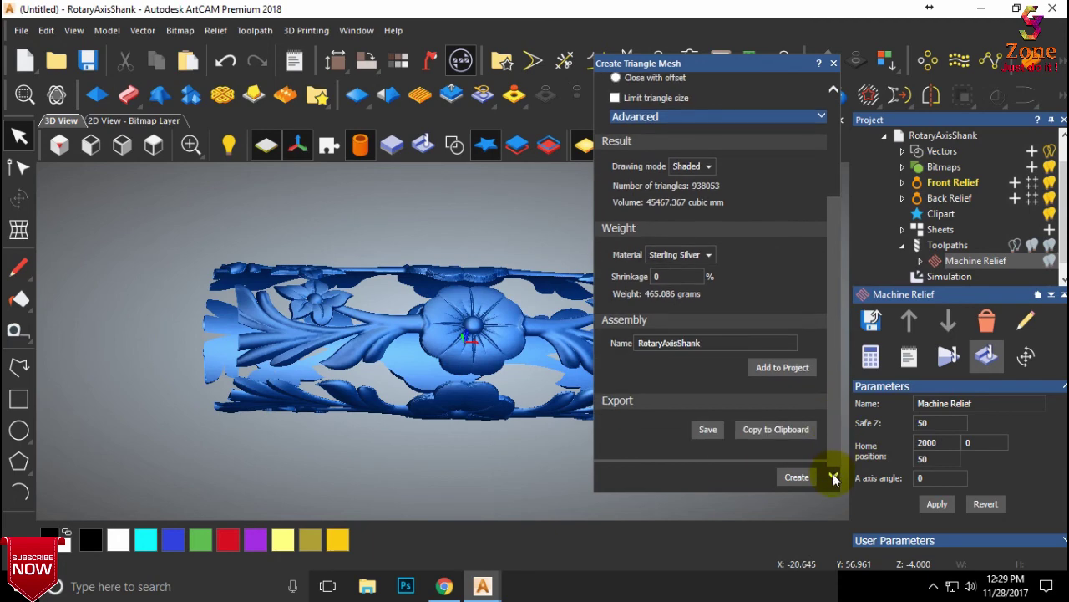
left_click(708, 429)
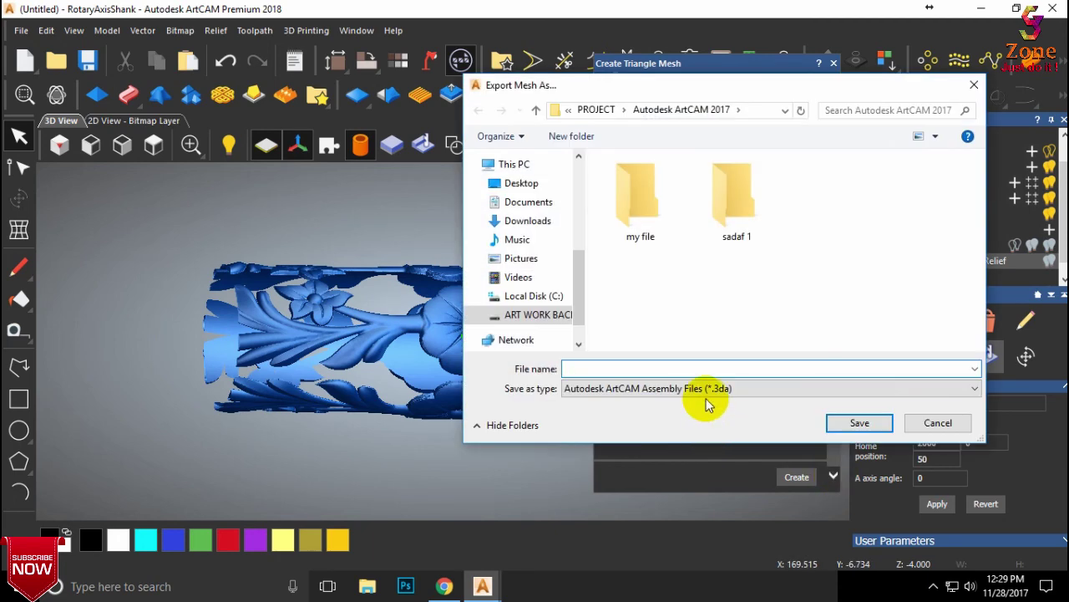
left_click(694, 392)
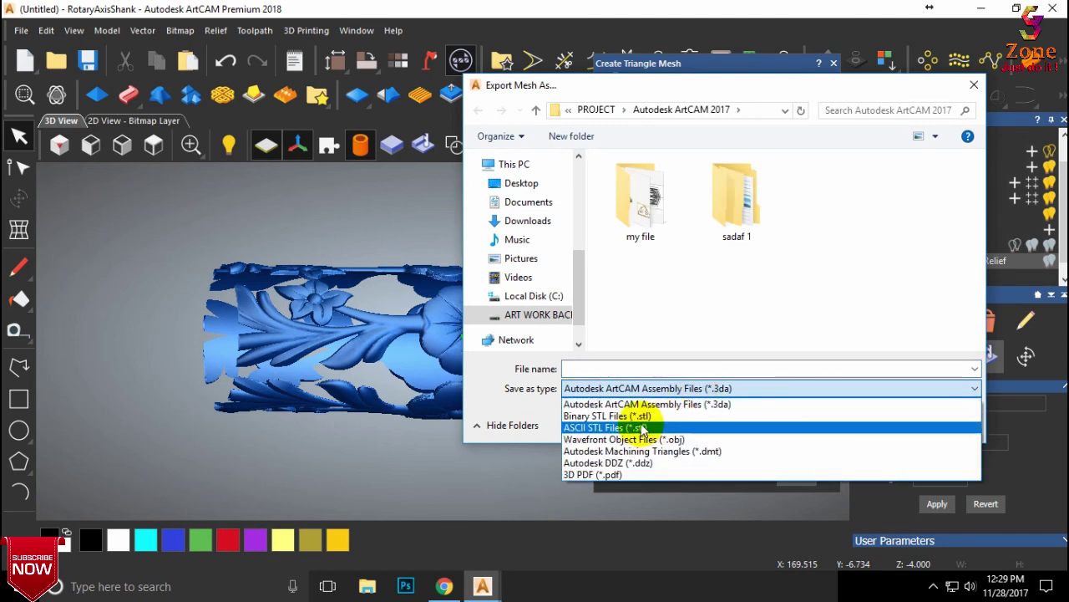
left_click(640, 418)
left_click(528, 180)
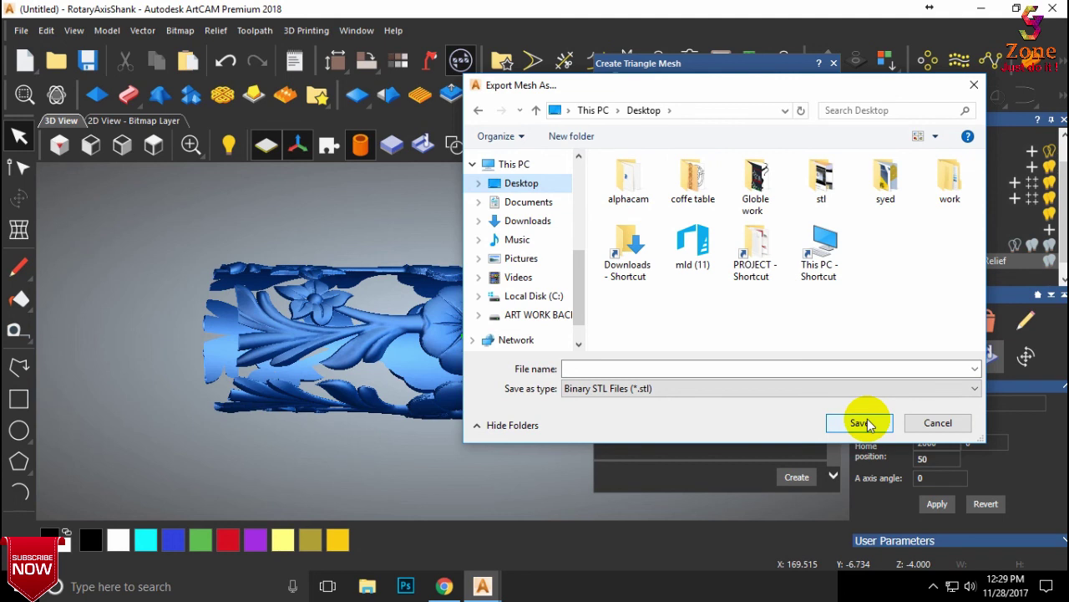
left_click(656, 365)
type("rotery")
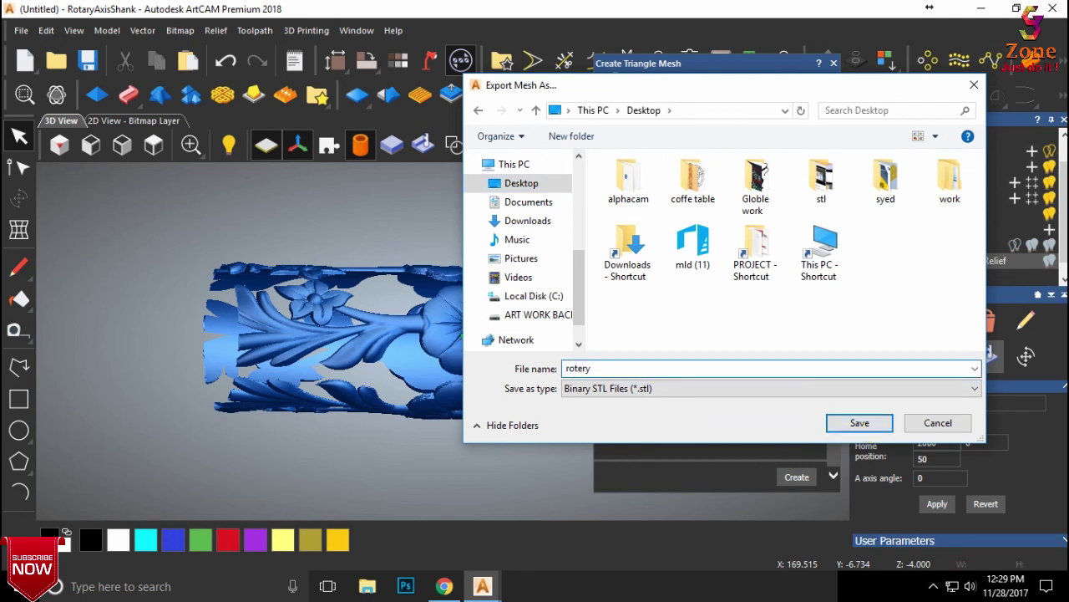
left_click(869, 422)
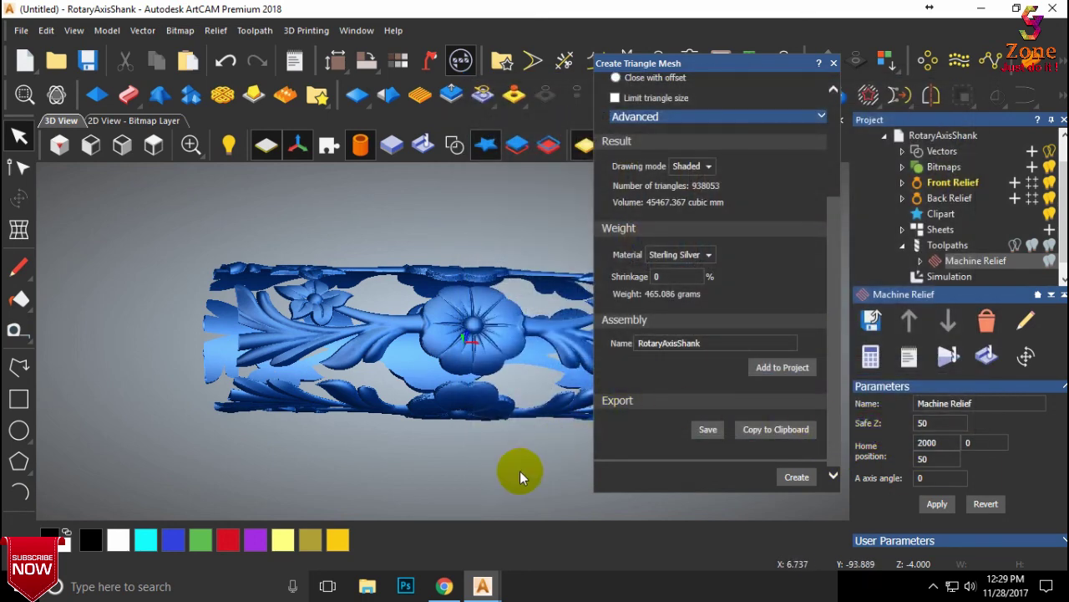
- Close the triangle mesh settings and view the wrapped relief of the shank in 3D
scroll(534, 473, "down", 1)
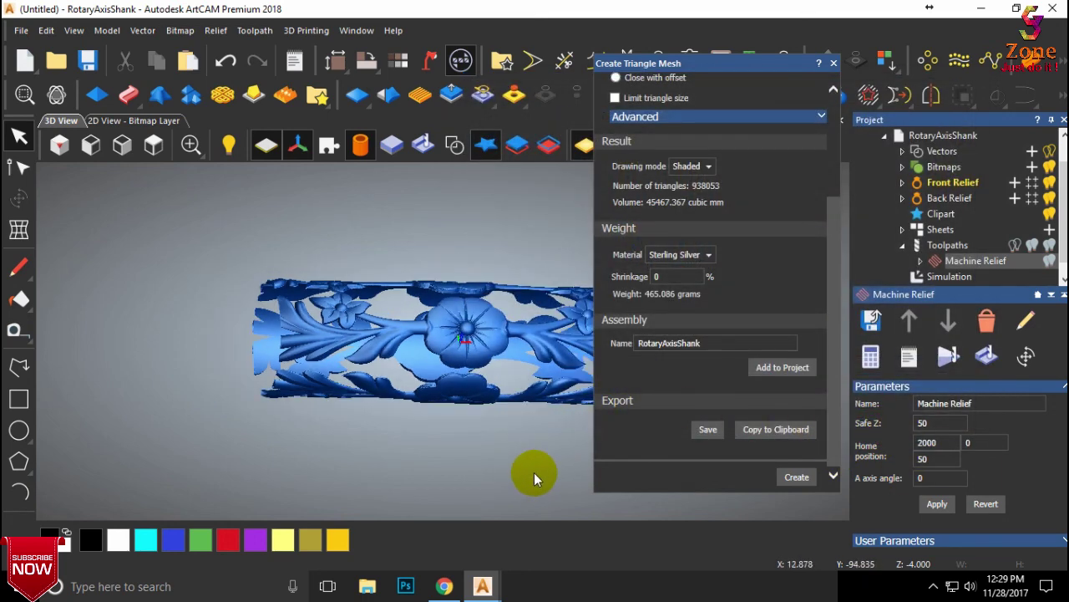
left_click(833, 63)
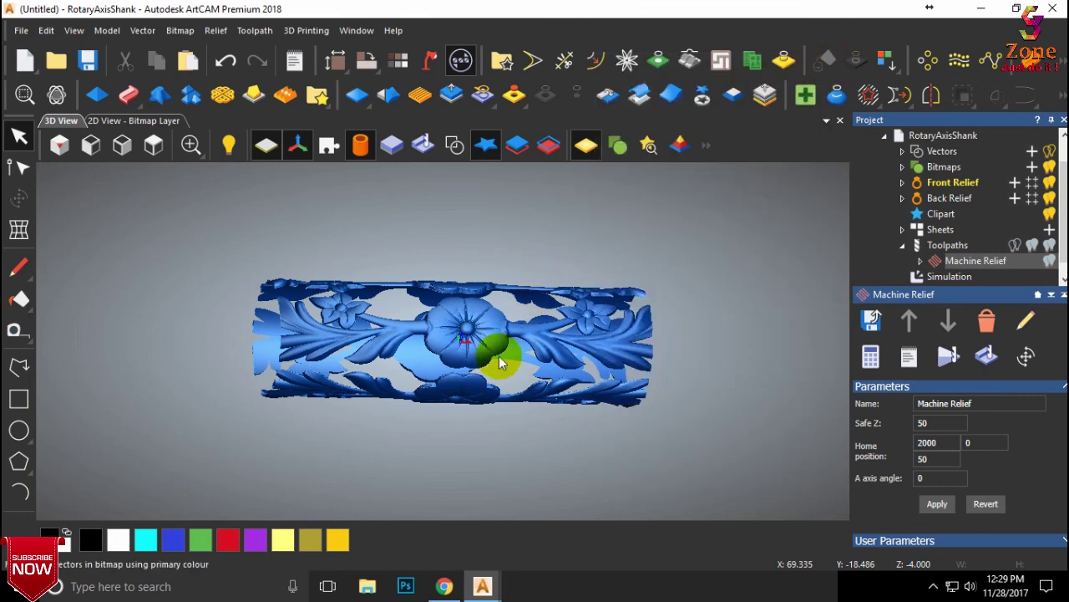
left_click(472, 364)
scroll(472, 367, "up", 2)
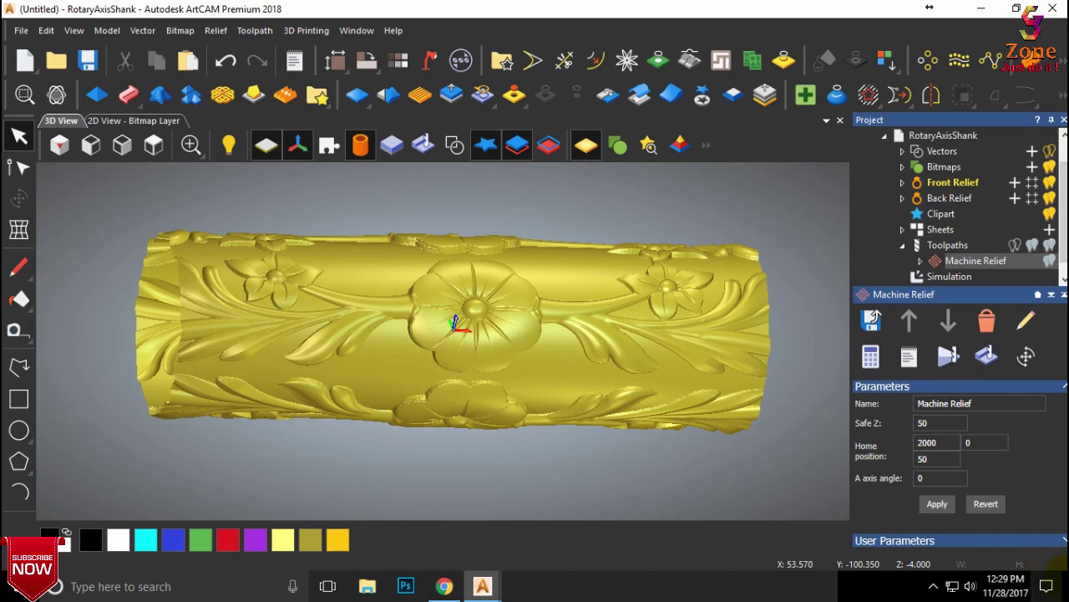
- Show the Windows desktop and open the exported rotery file in 3D Builder
key("super+d")
left_click(347, 159)
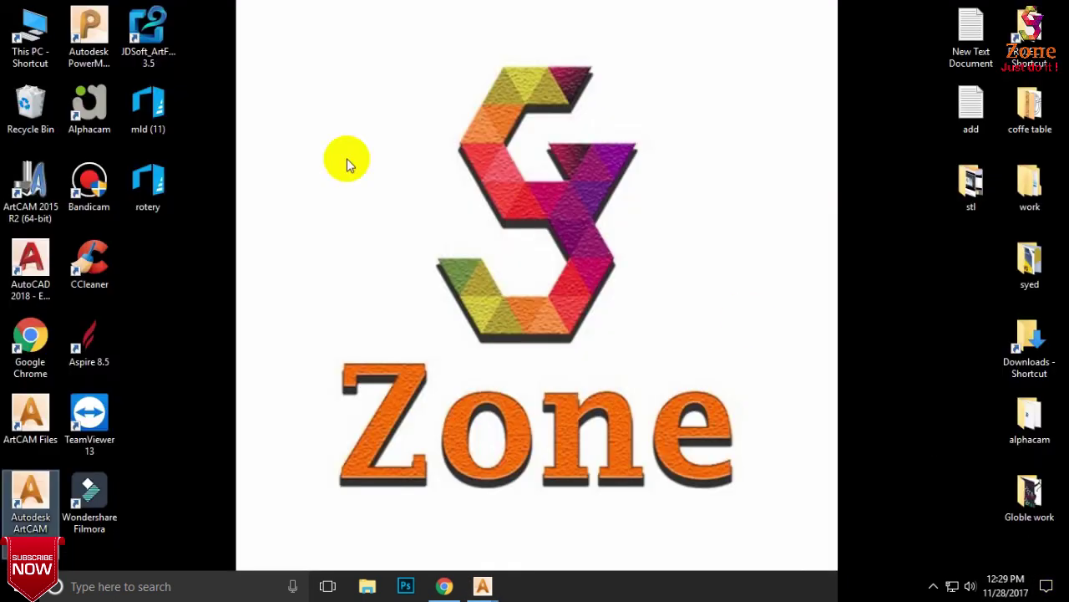
left_click(150, 185)
double_click(153, 188)
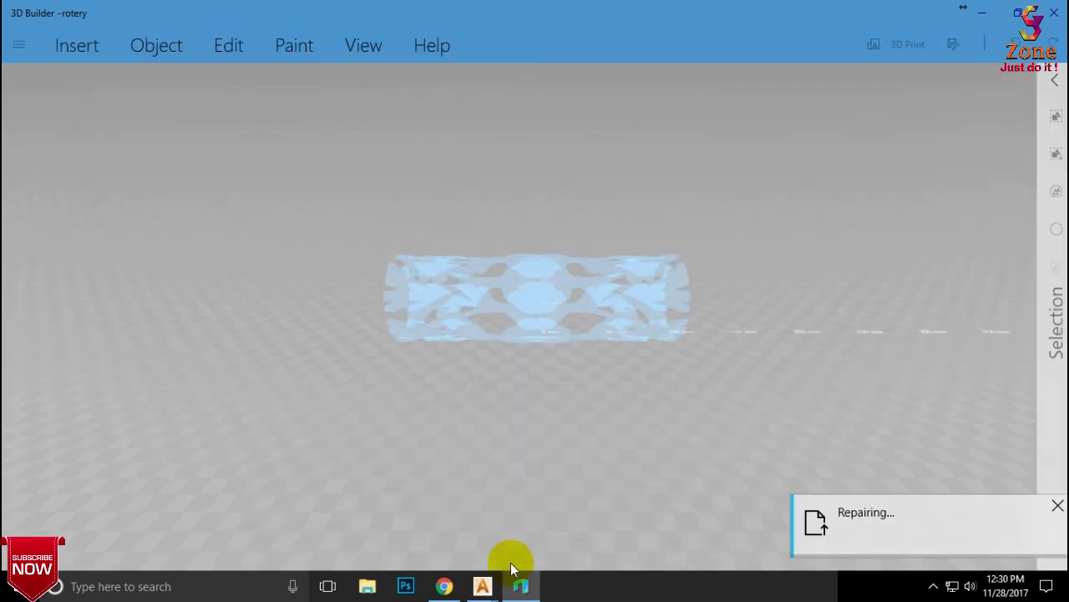
- Switch back to ArtCAM and hide the Project panel to view the finished shank in the enlarged 3D view
mouse_move(484, 584)
left_click(565, 535)
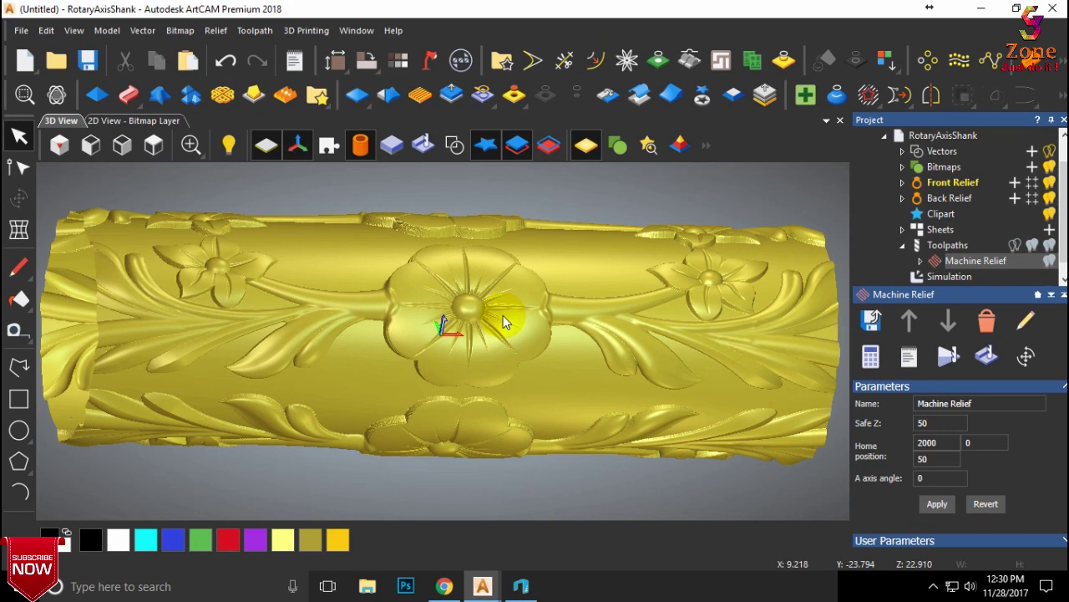
left_click(1062, 119)
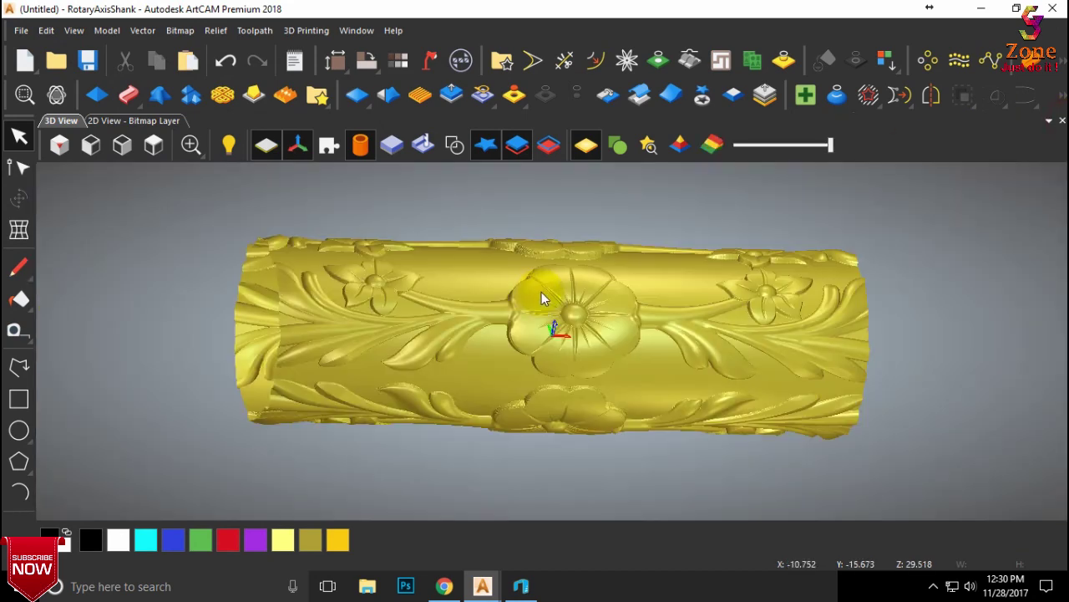
scroll(543, 318, "up", 1)
scroll(543, 321, "down", 1)
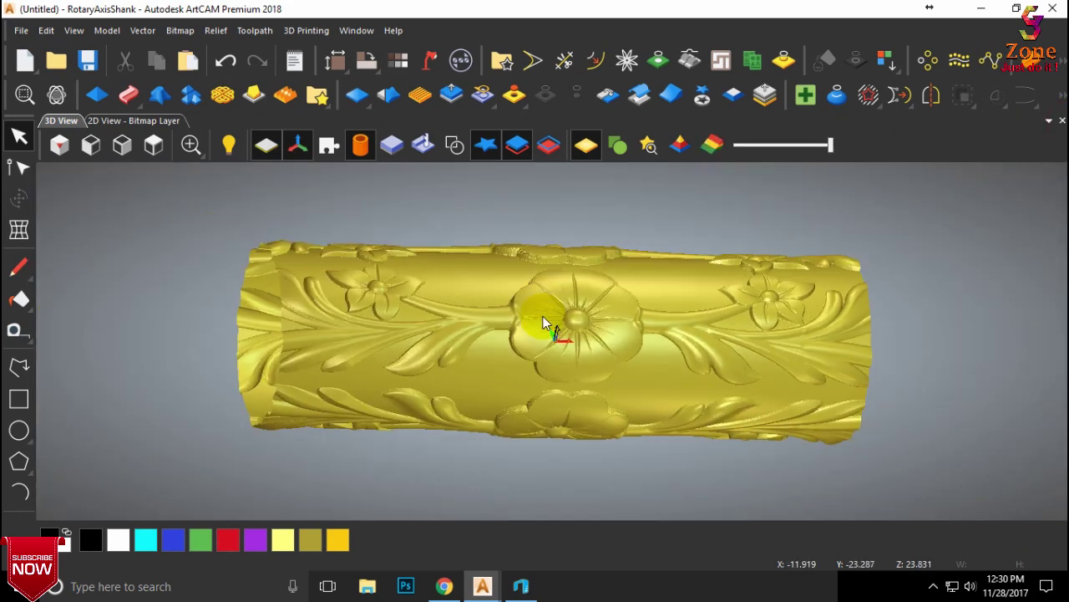